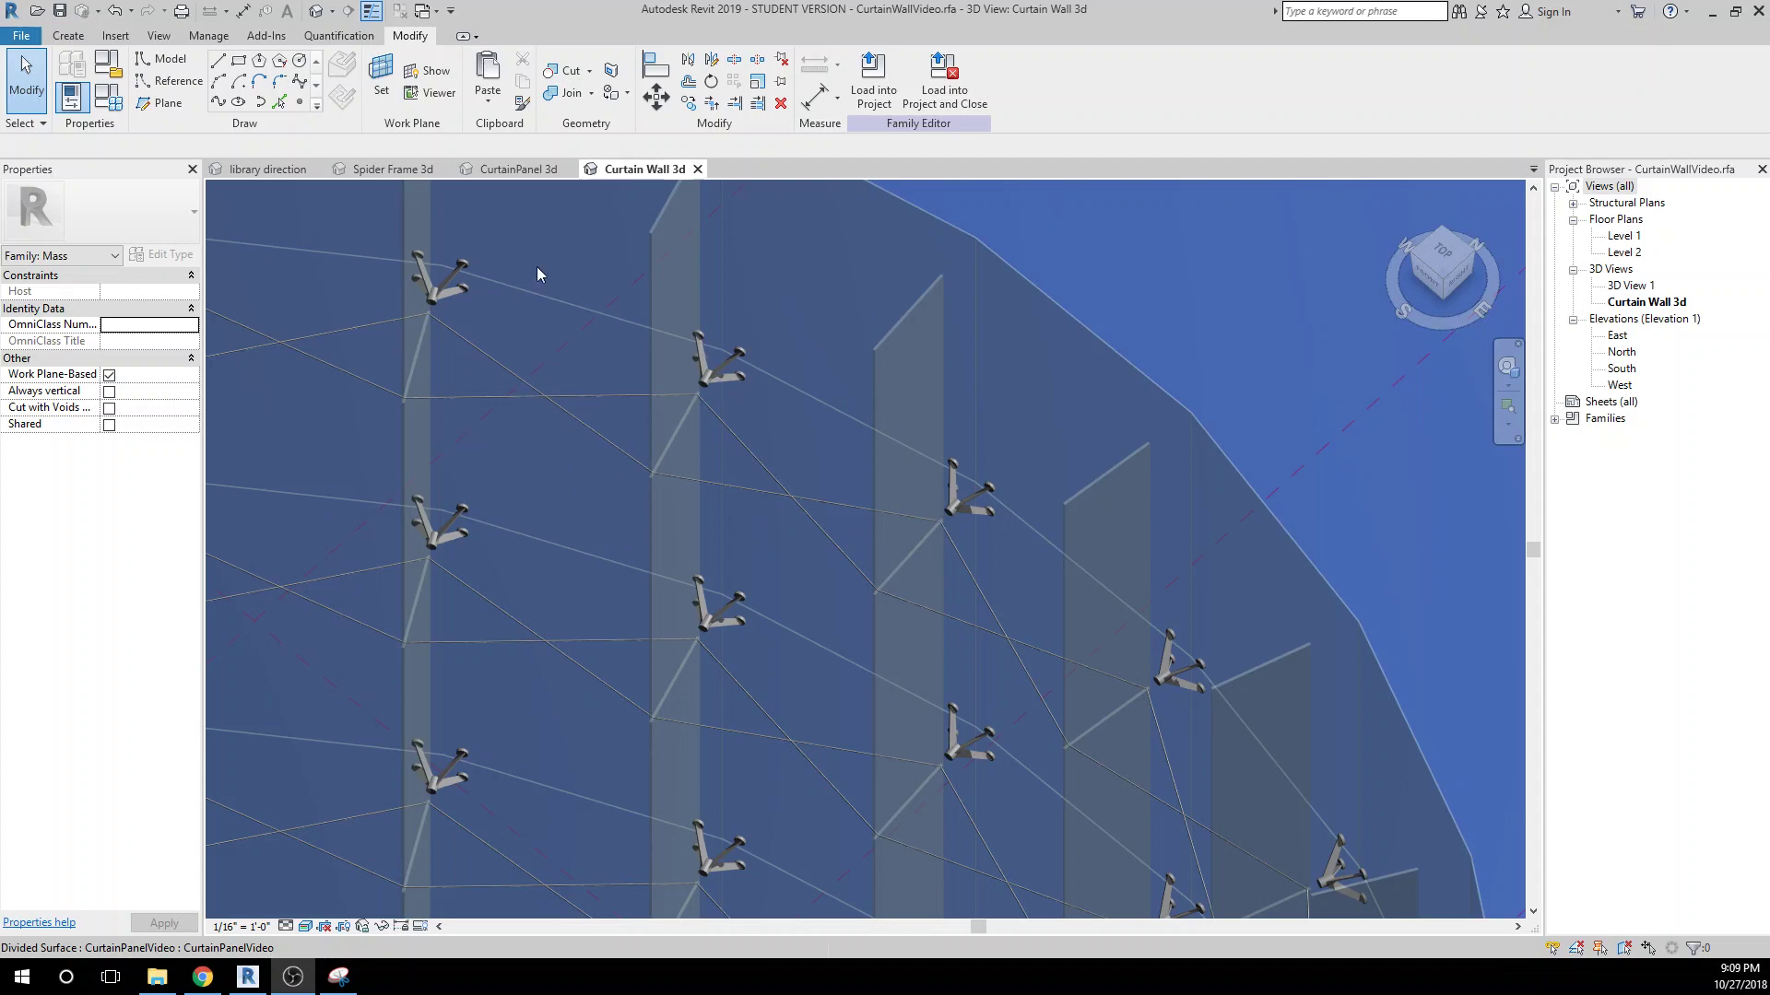
# In the CurtainPanel 3d view, place a reference point on the adaptive placement point beneath the spider fitting.
pyautogui.click(504, 172)
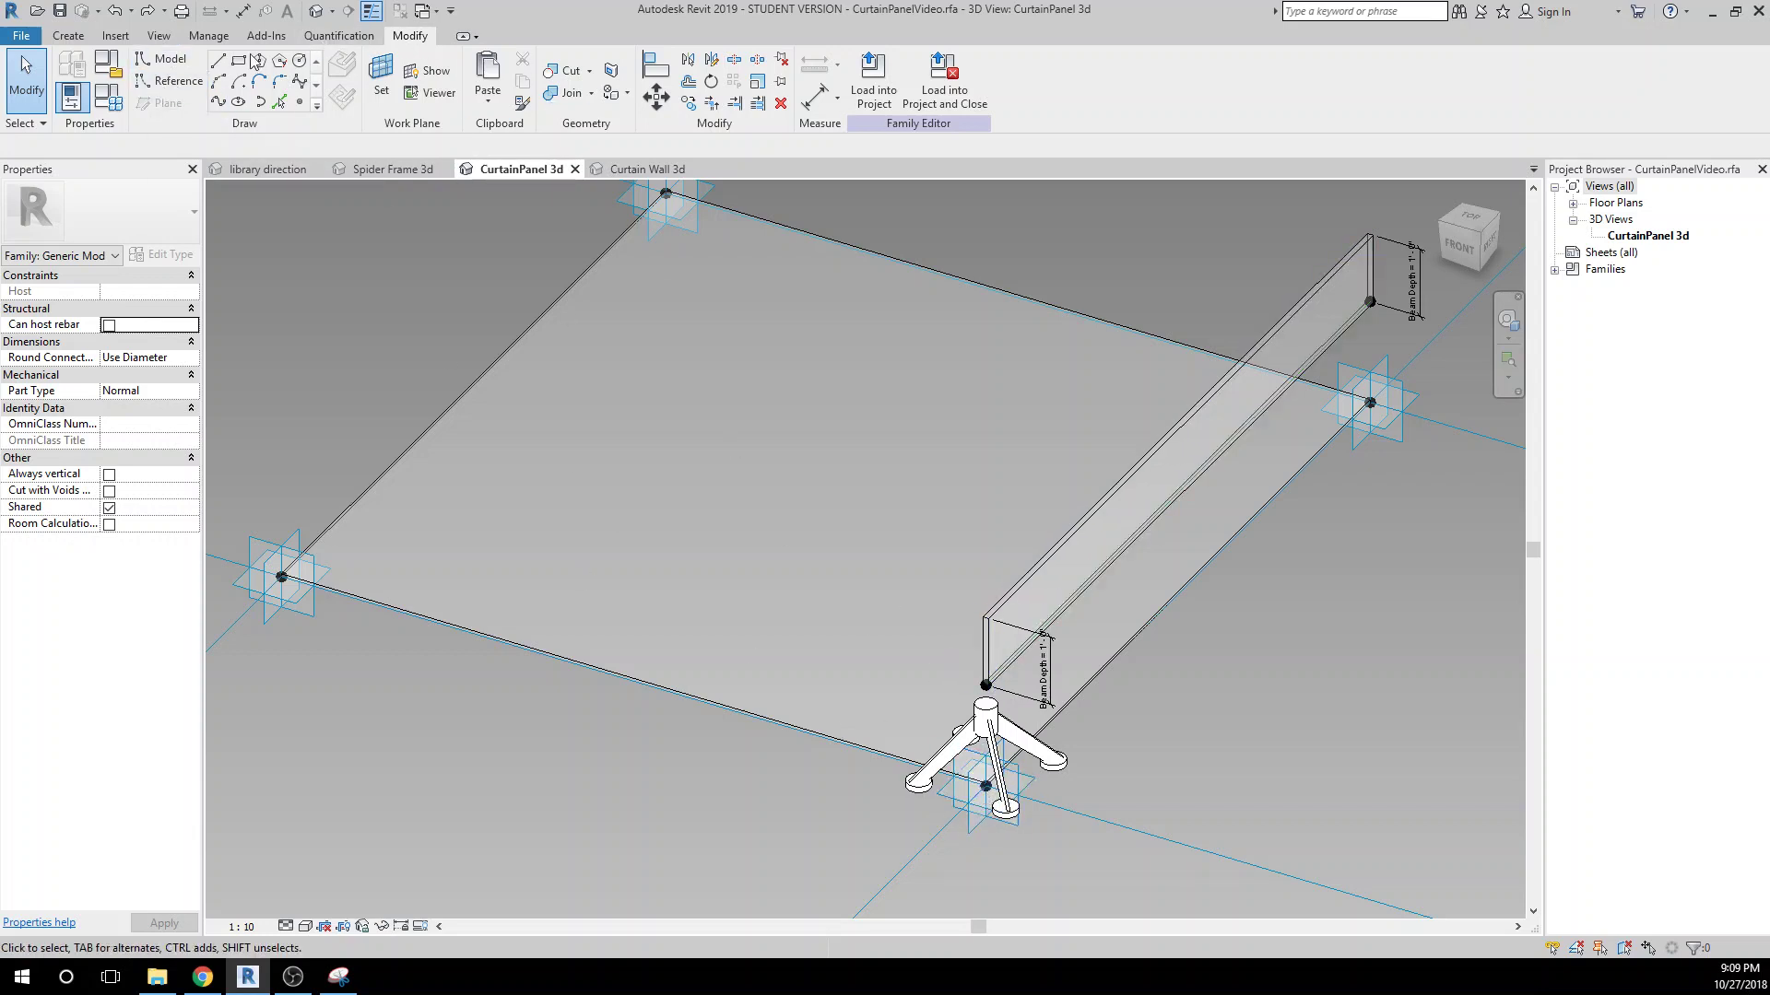
pyautogui.click(293, 98)
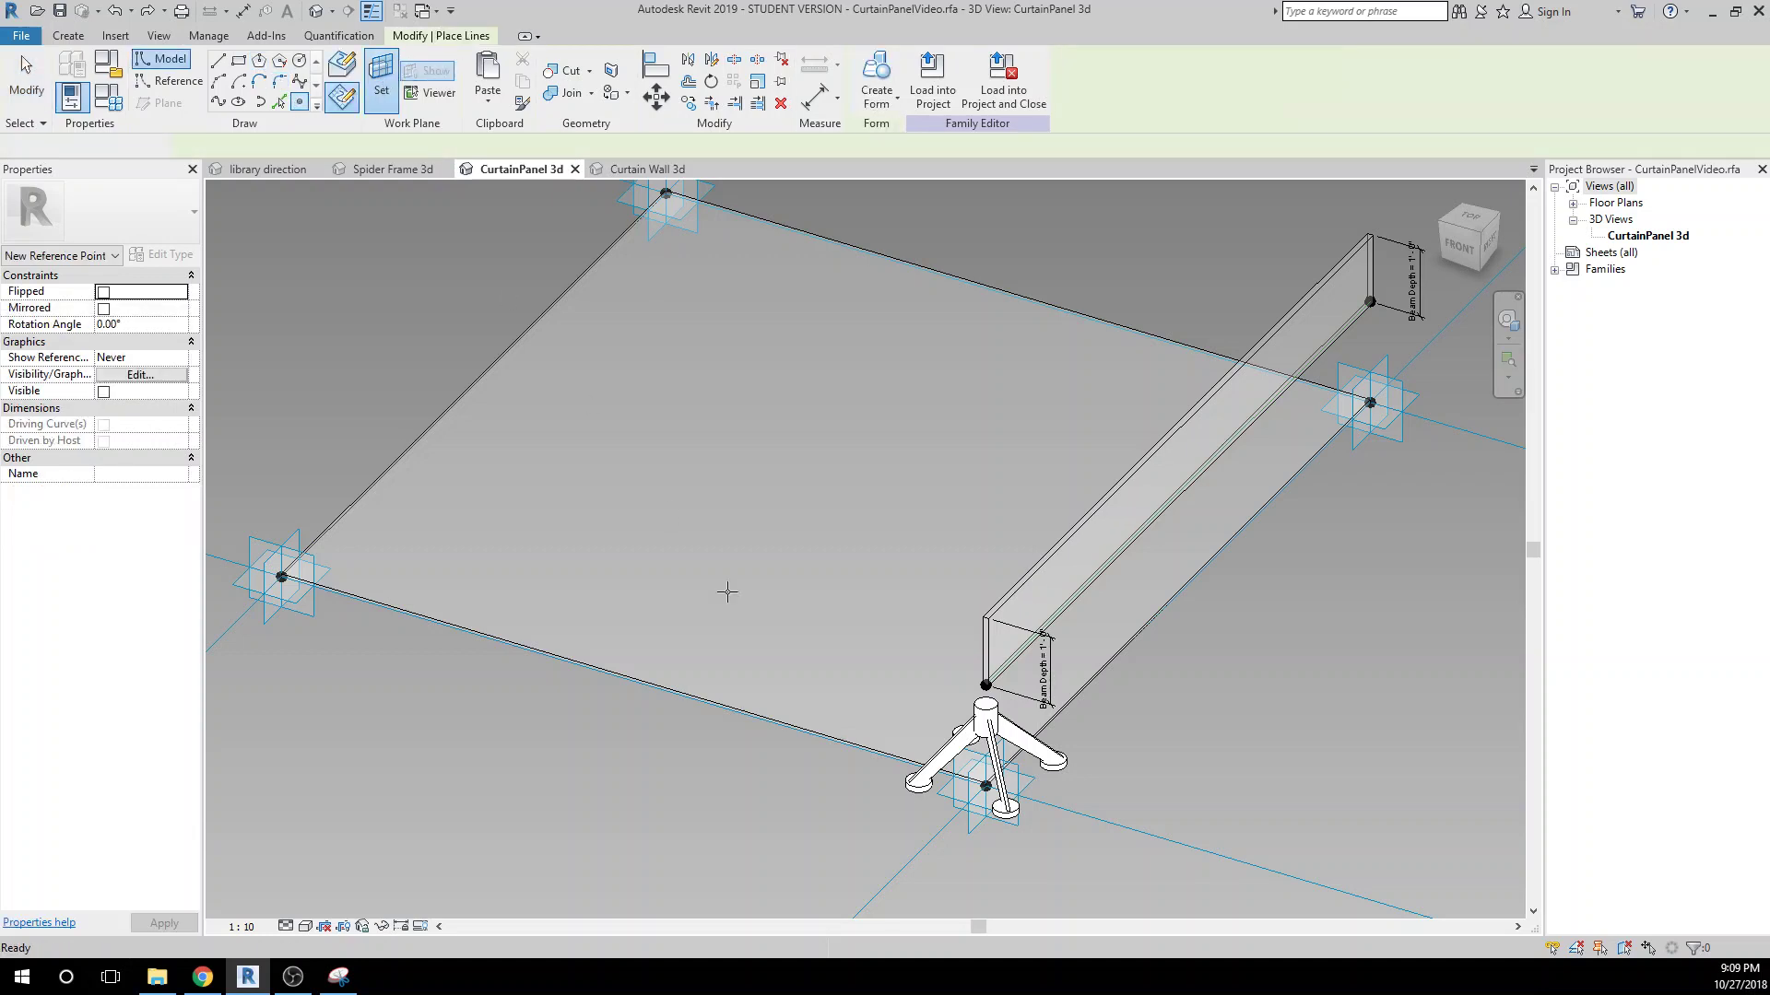
pyautogui.click(955, 846)
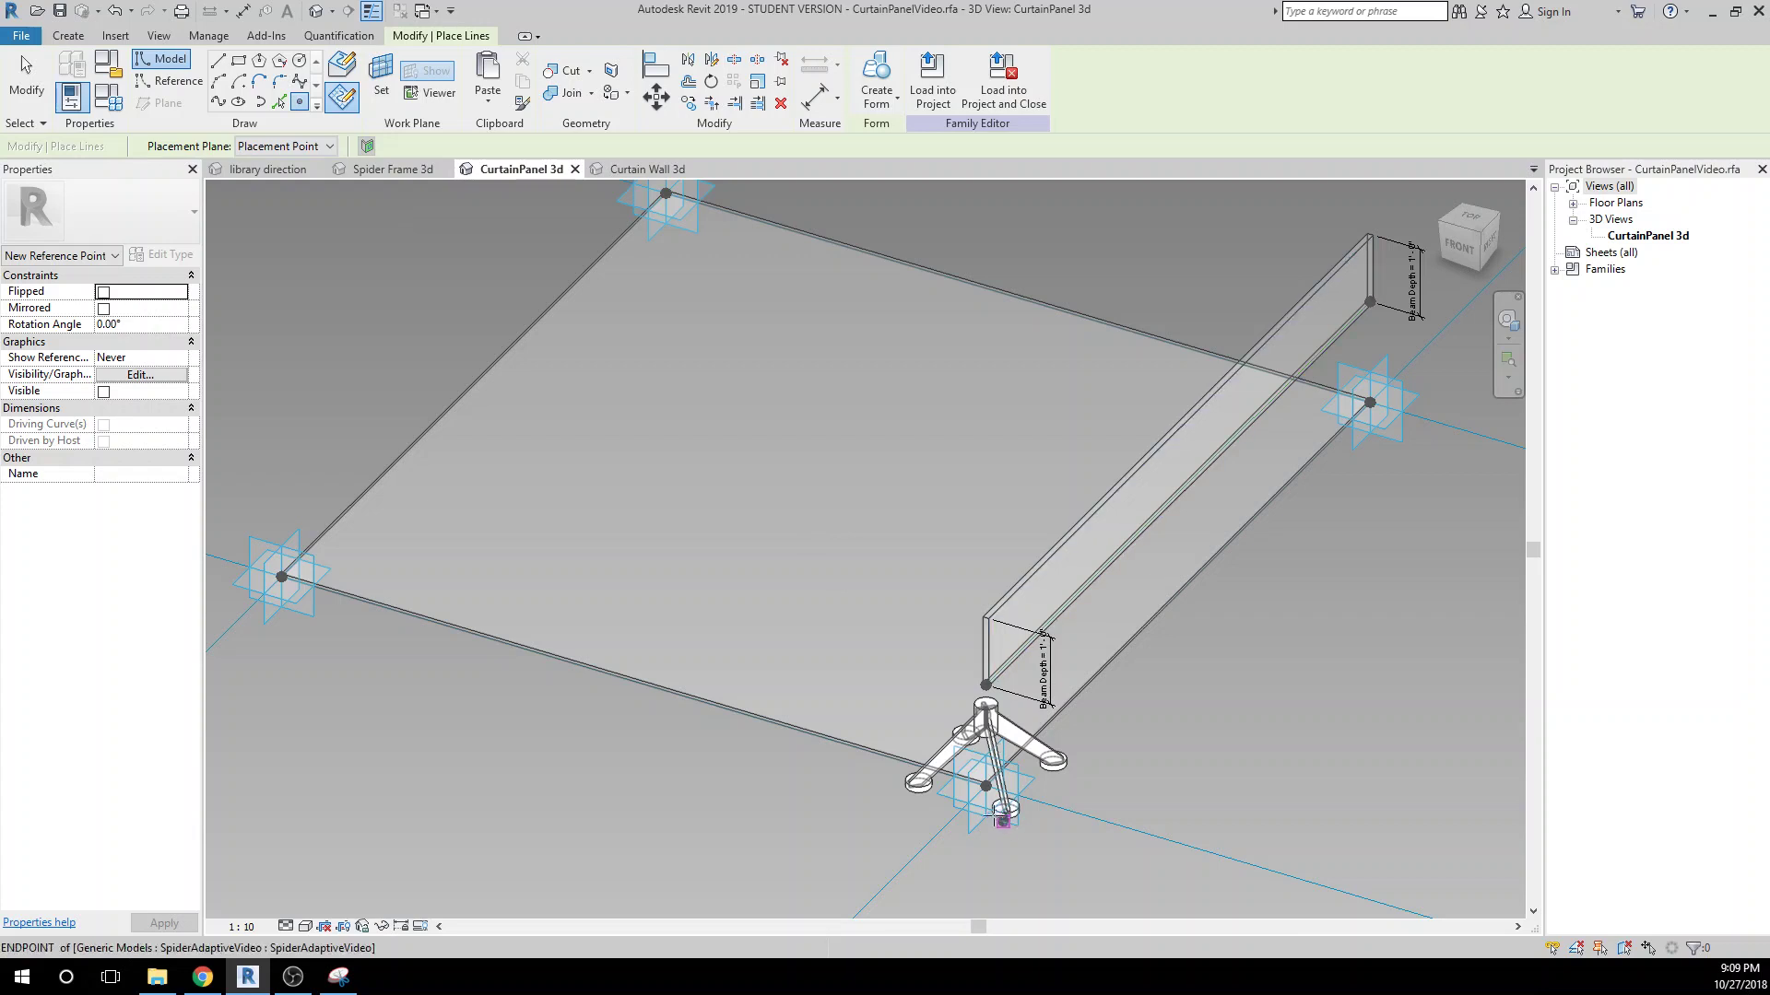
pyautogui.click(985, 785)
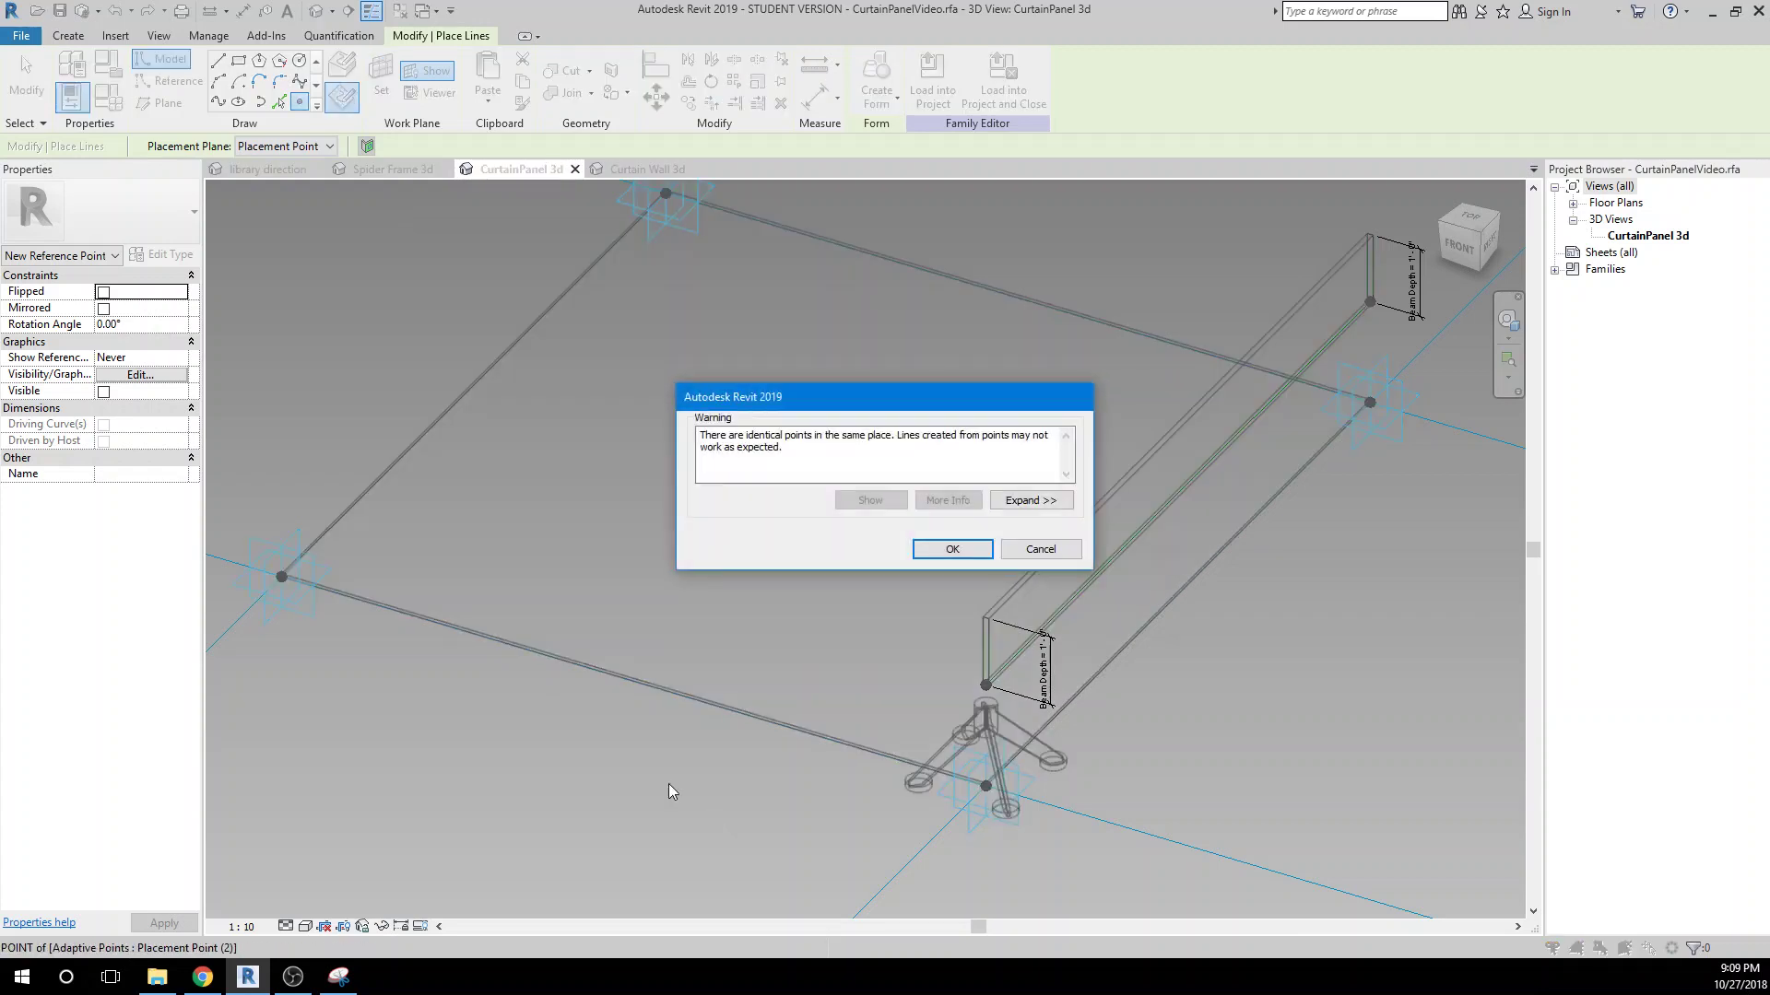
pyautogui.click(949, 551)
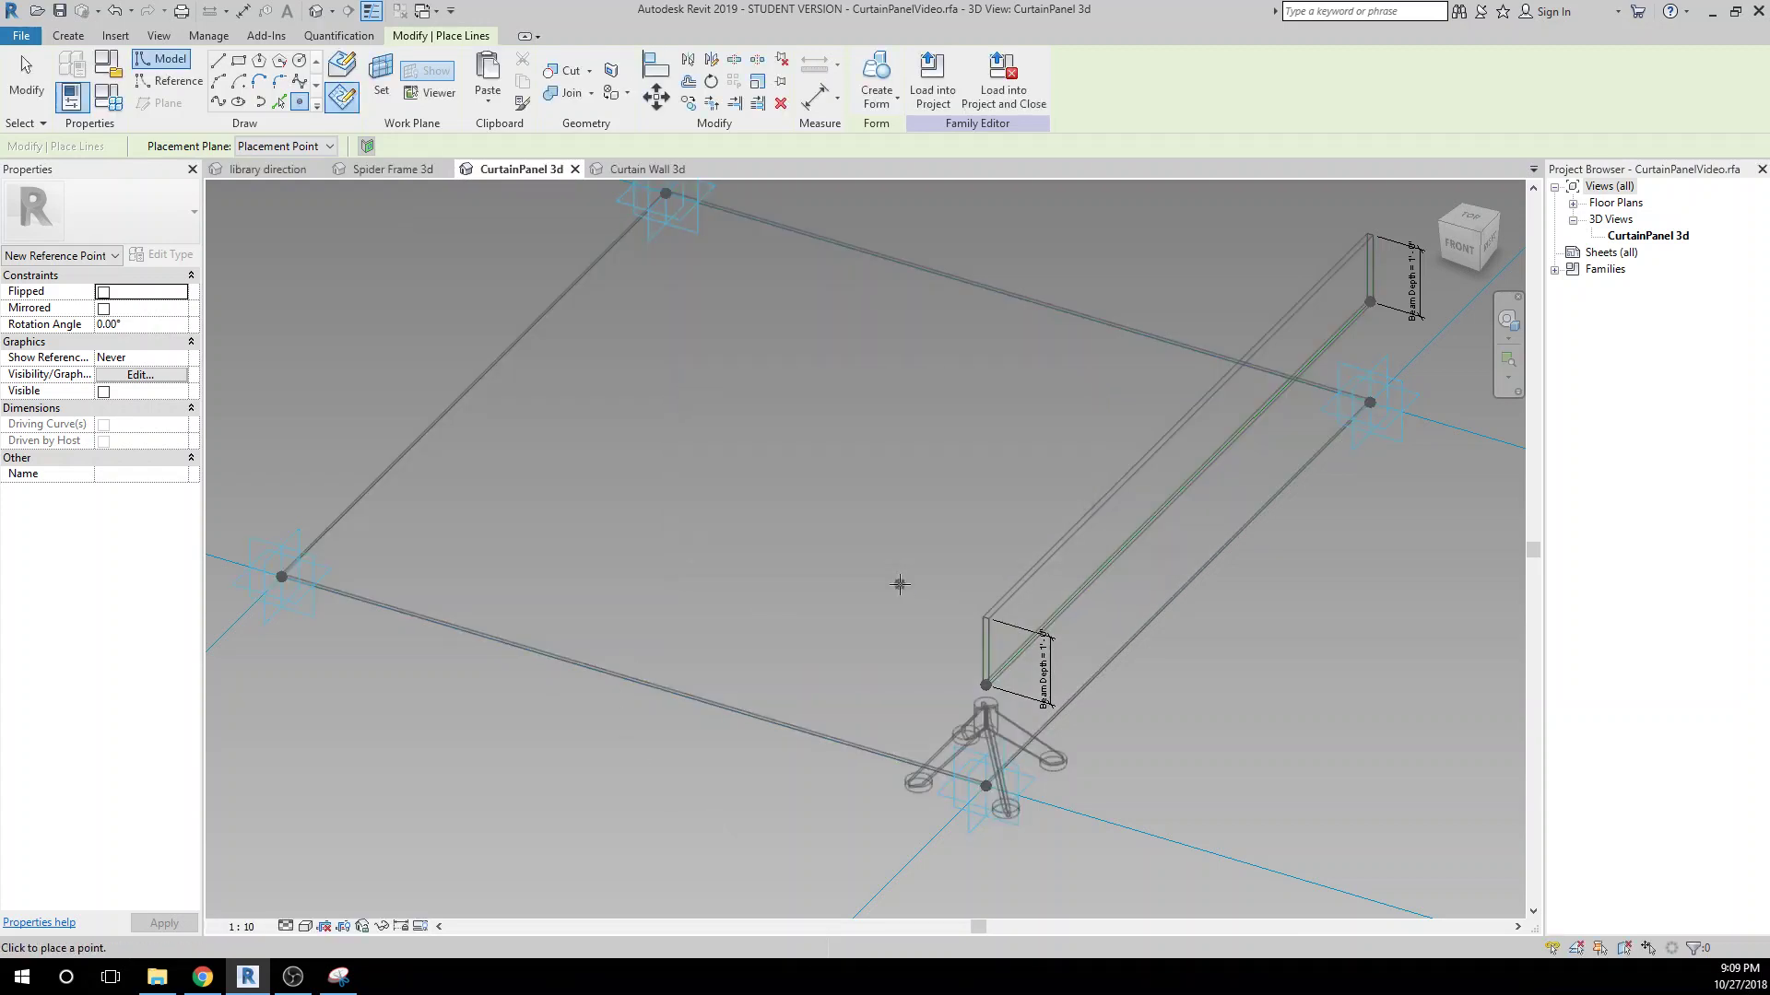
pyautogui.click(412, 418)
pyautogui.click(26, 83)
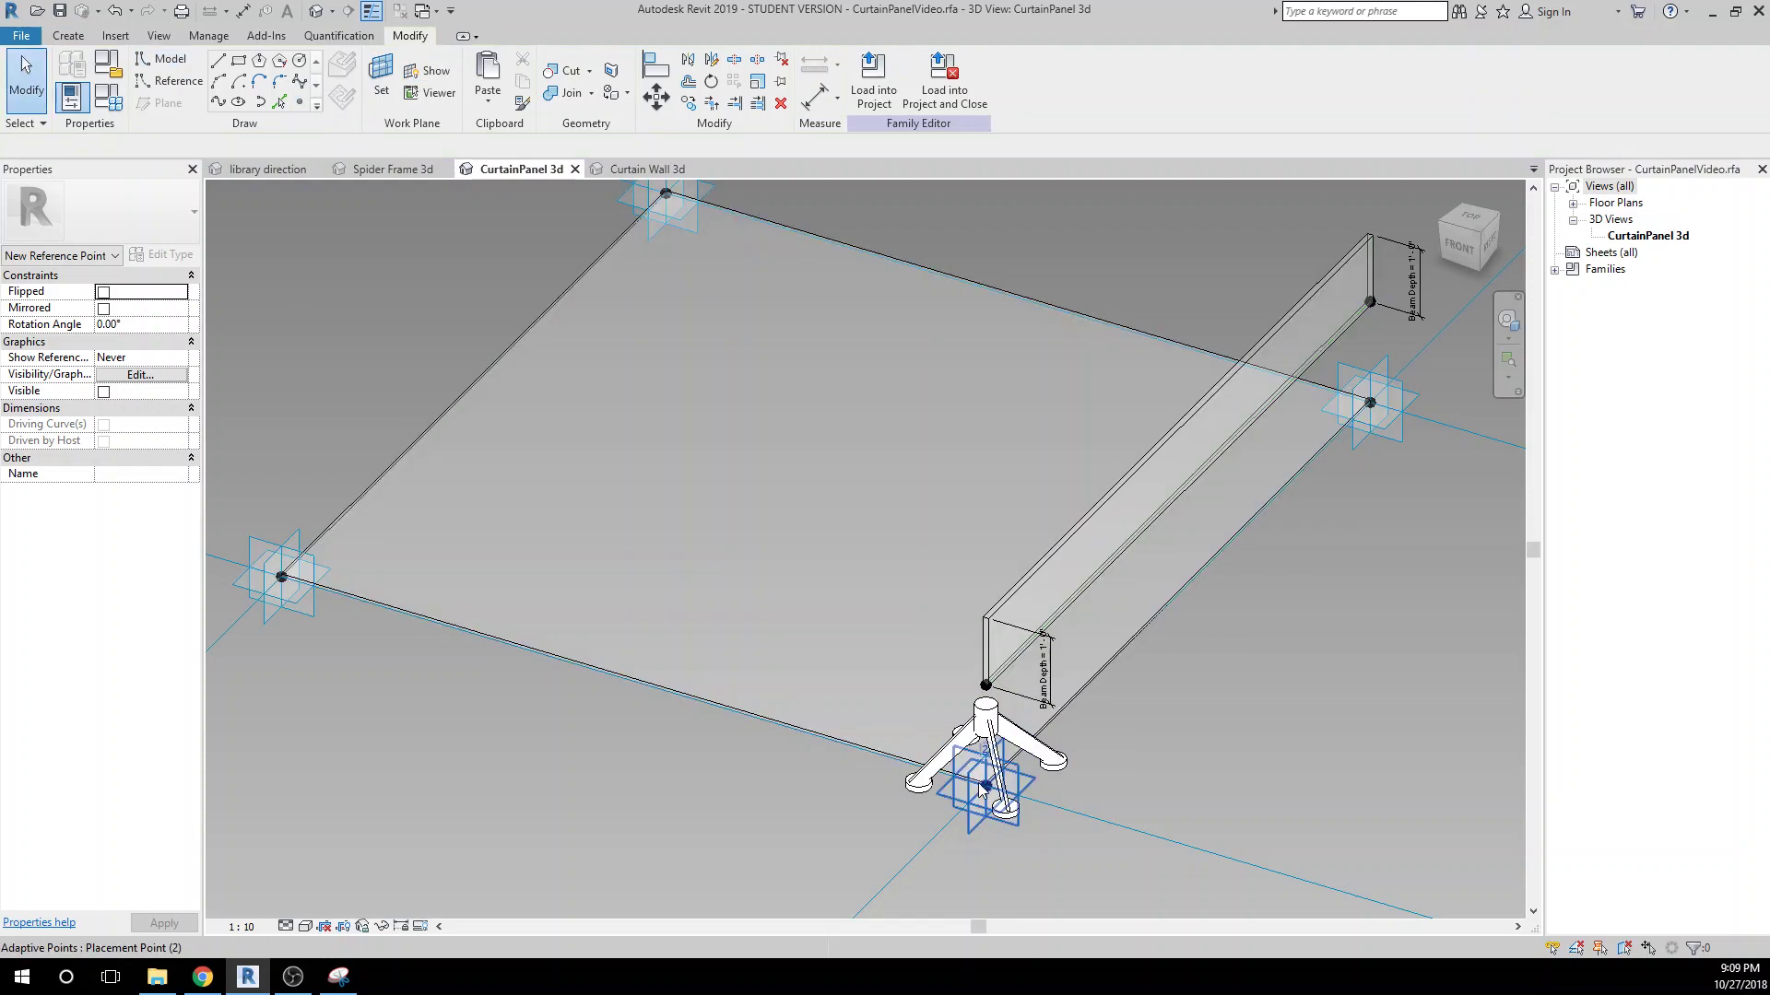
# Try to offset the new reference point upward from its placement point by about 2' 10 91/128".
pyautogui.click(986, 789)
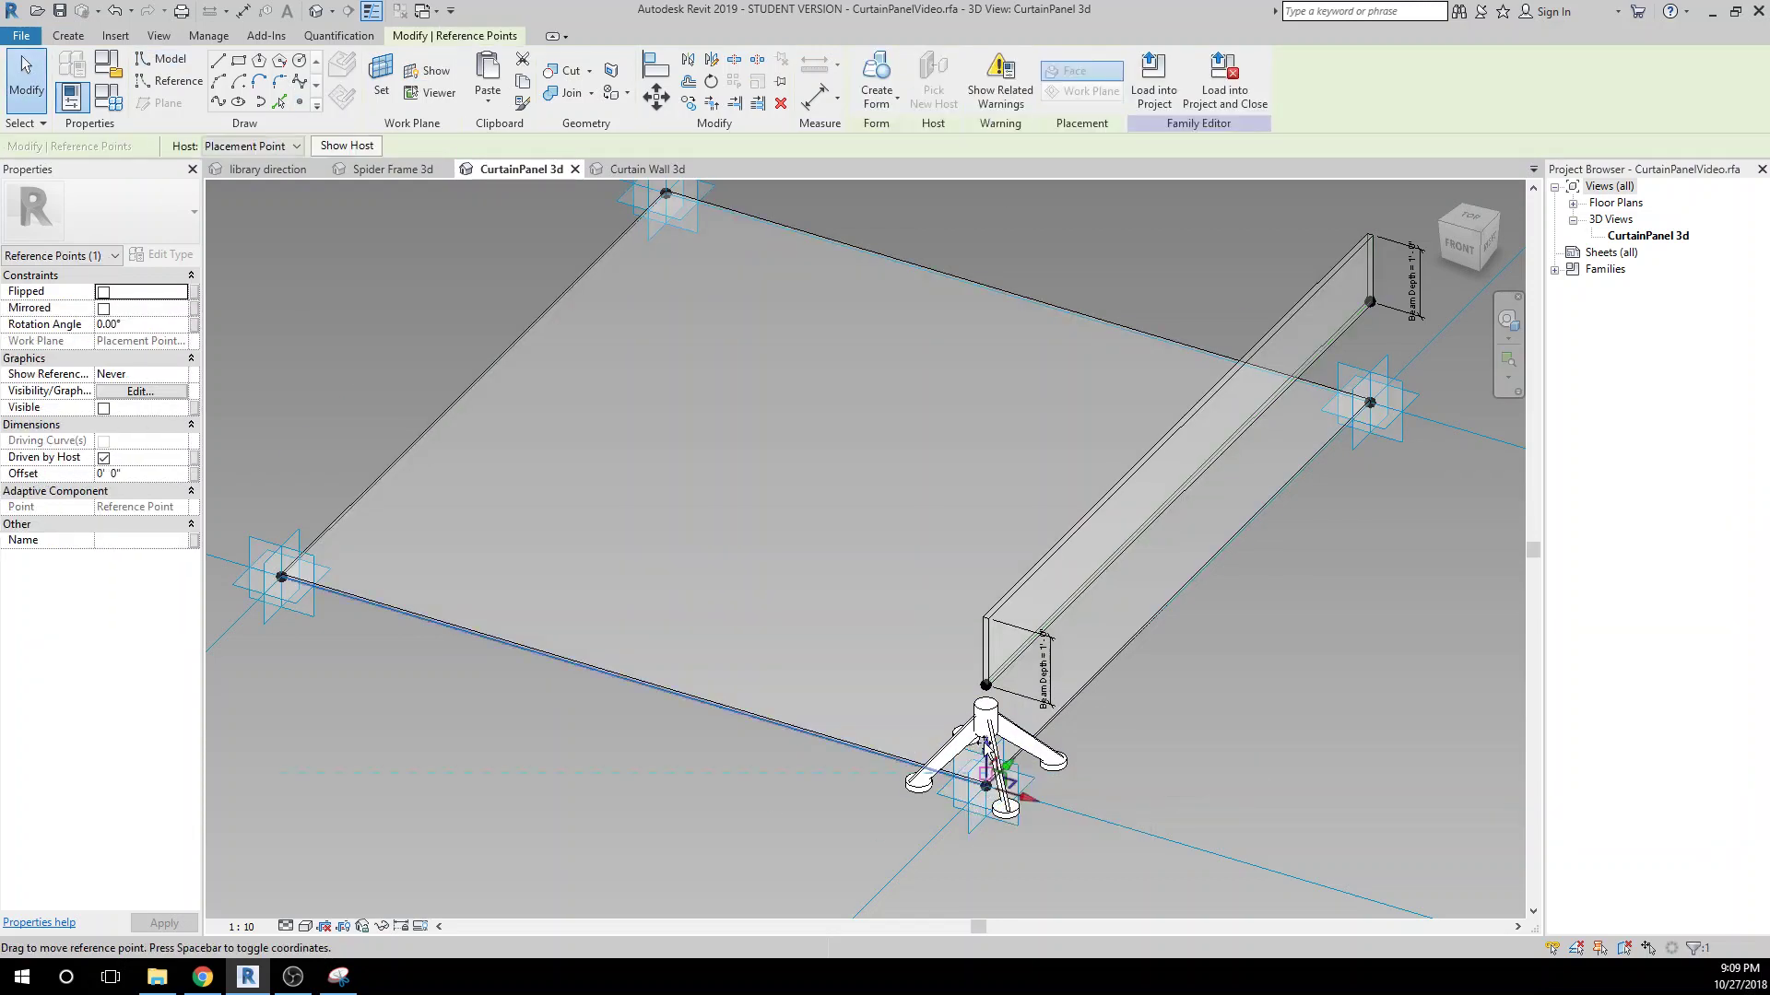
pyautogui.moveTo(979, 787); pyautogui.dragTo(960, 551)
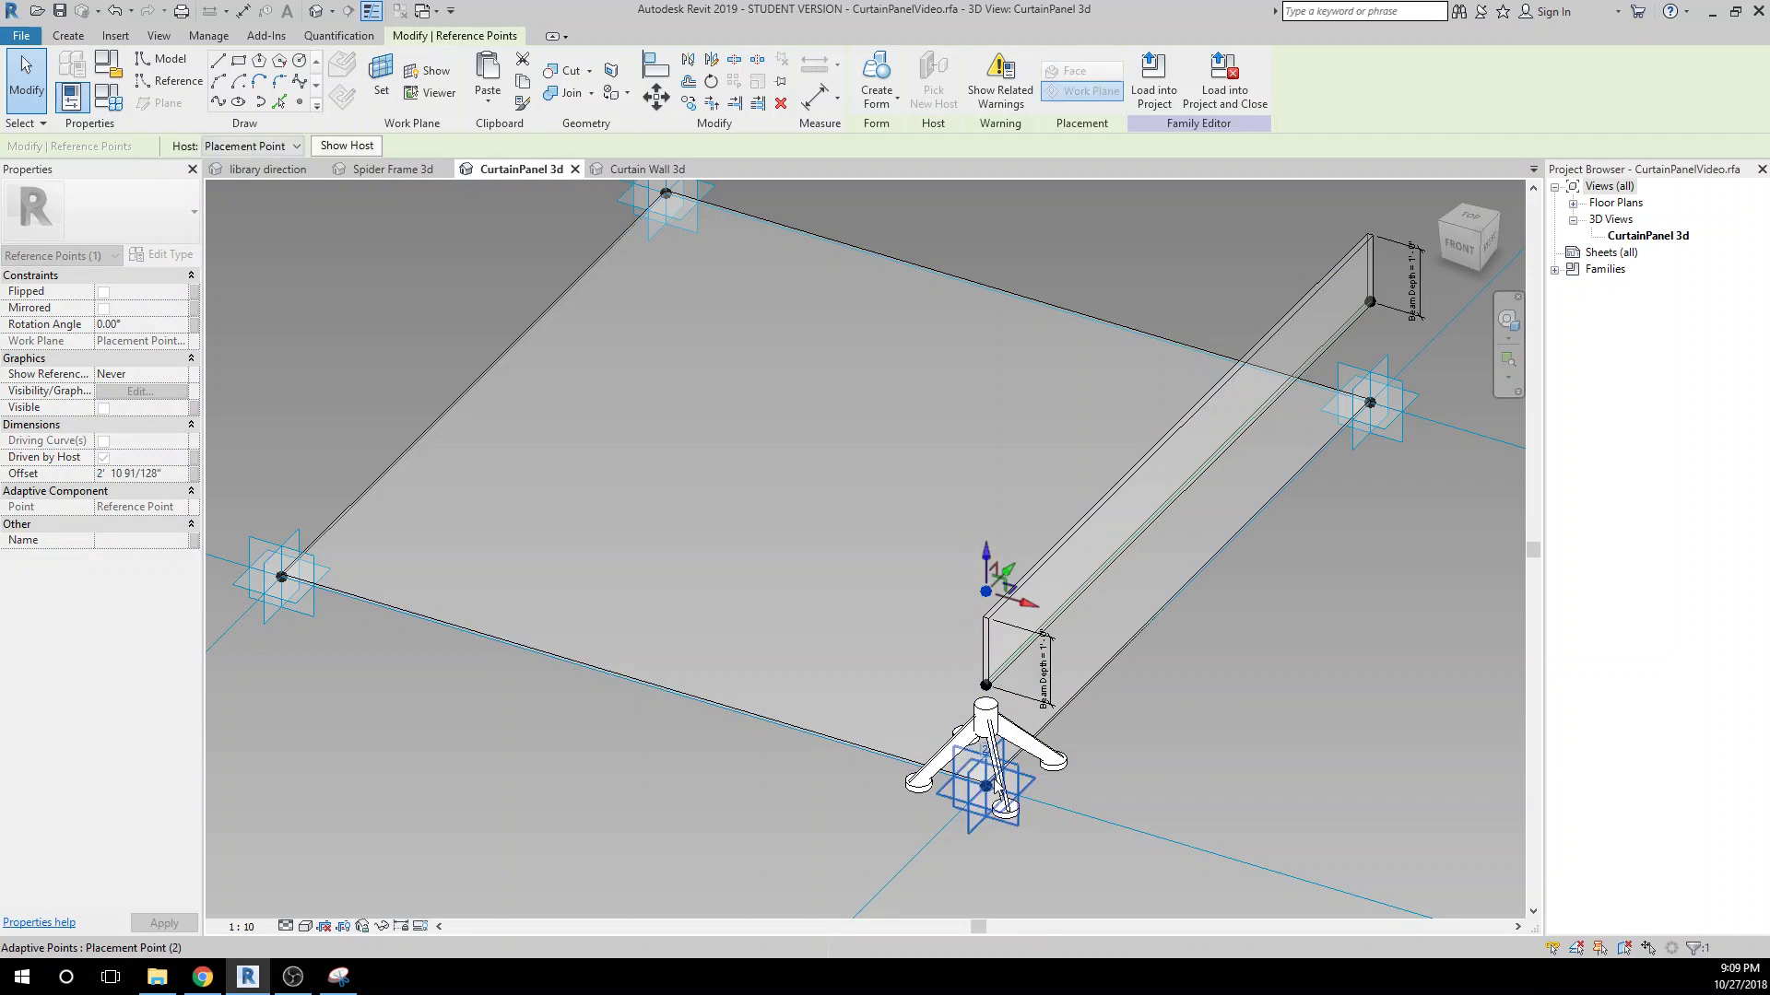
pyautogui.click(988, 786)
pyautogui.click(988, 787)
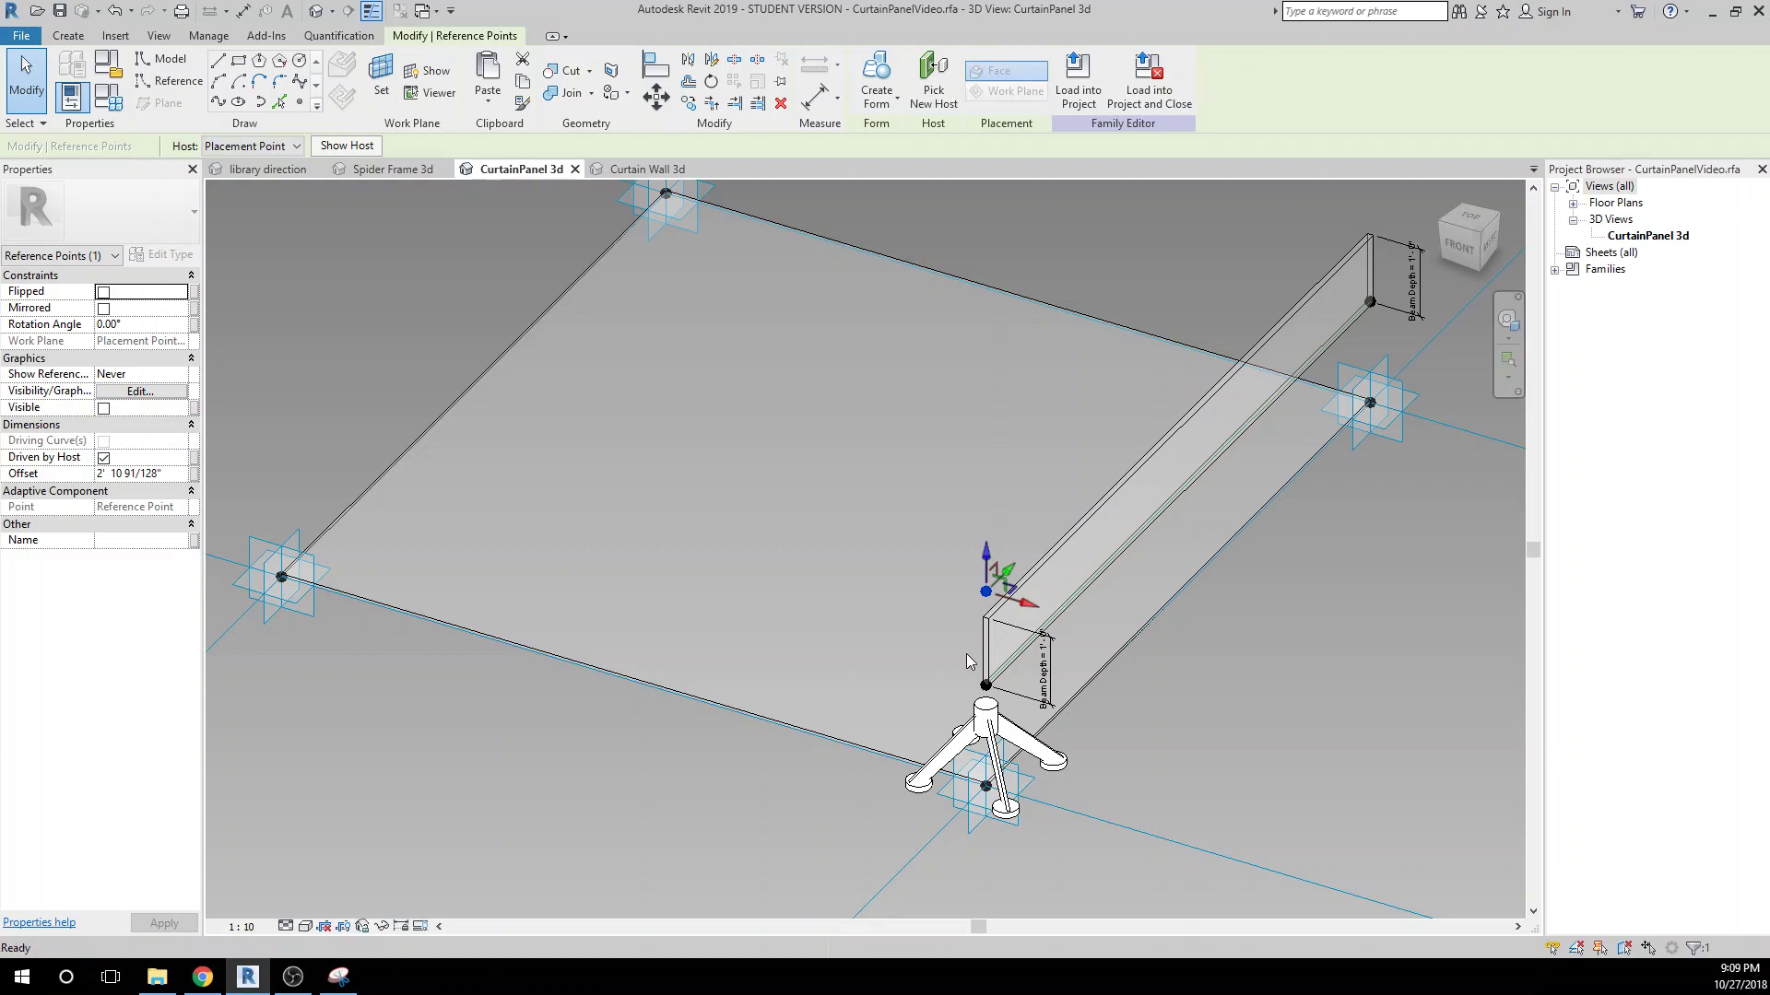
pyautogui.press('Escape')
# From the reference point's Offset property, create a family type parameter named Cable Point 1.
pyautogui.click(988, 787)
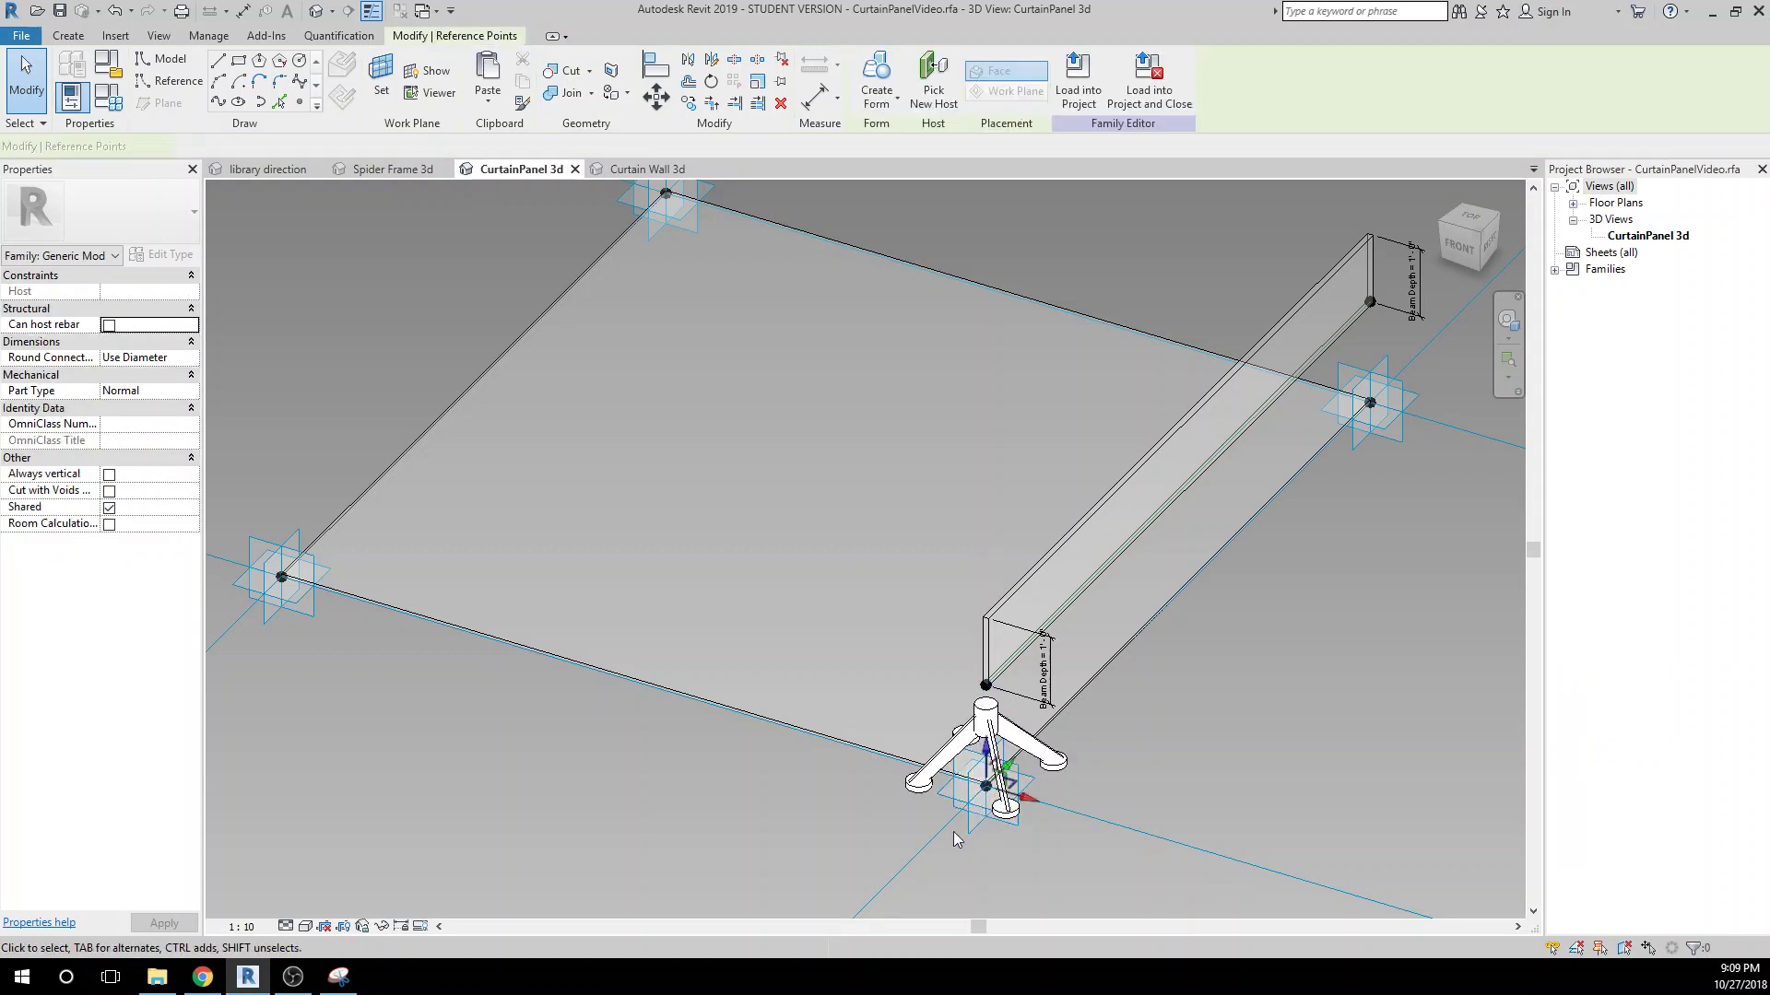
pyautogui.click(195, 474)
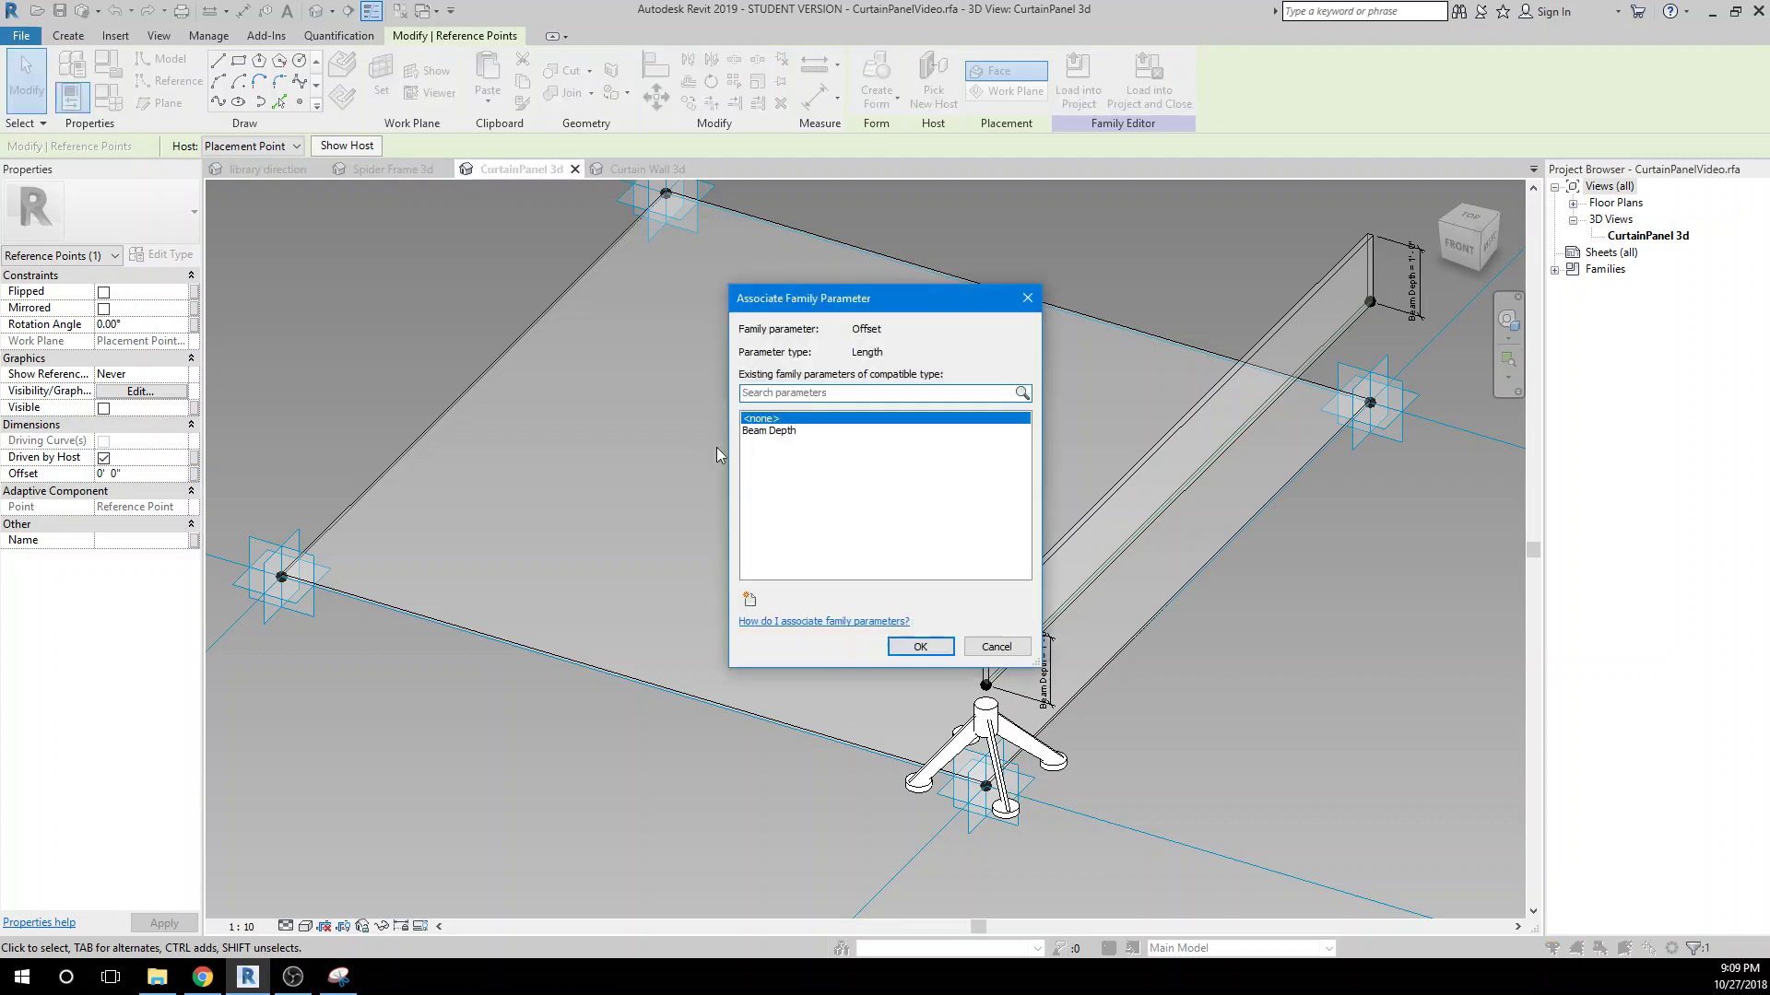
pyautogui.click(748, 600)
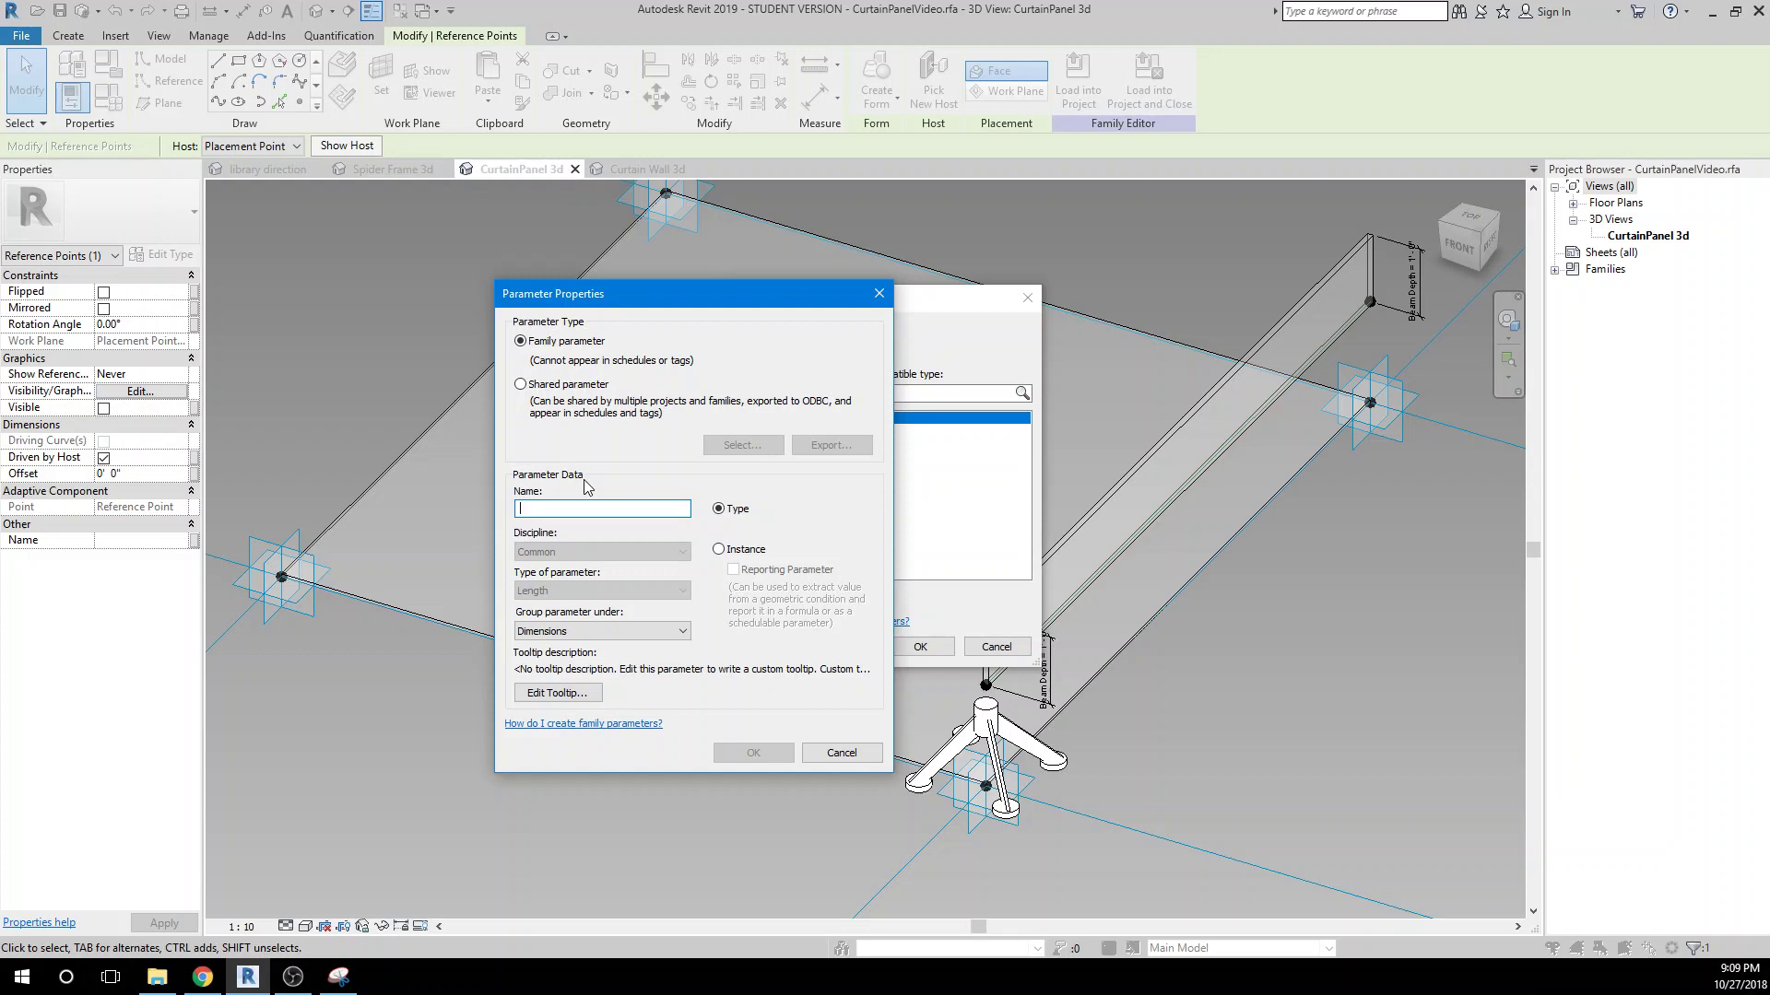
pyautogui.write('Cable Point 1')
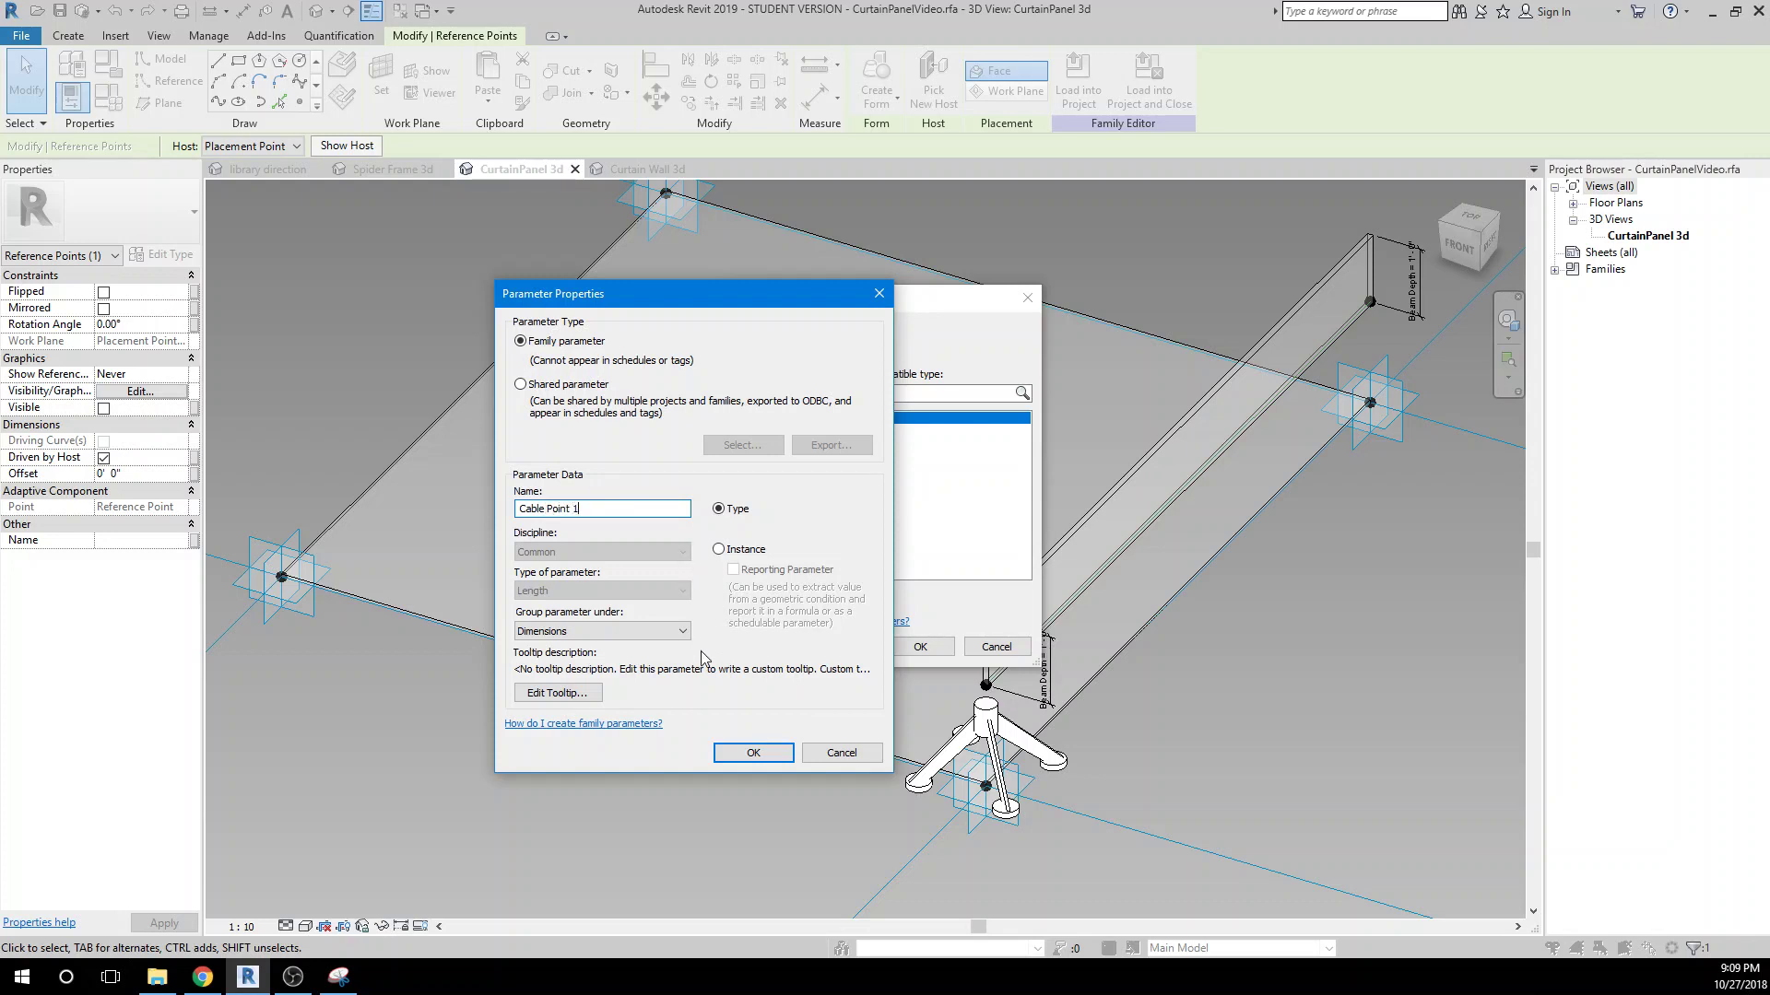
pyautogui.click(728, 754)
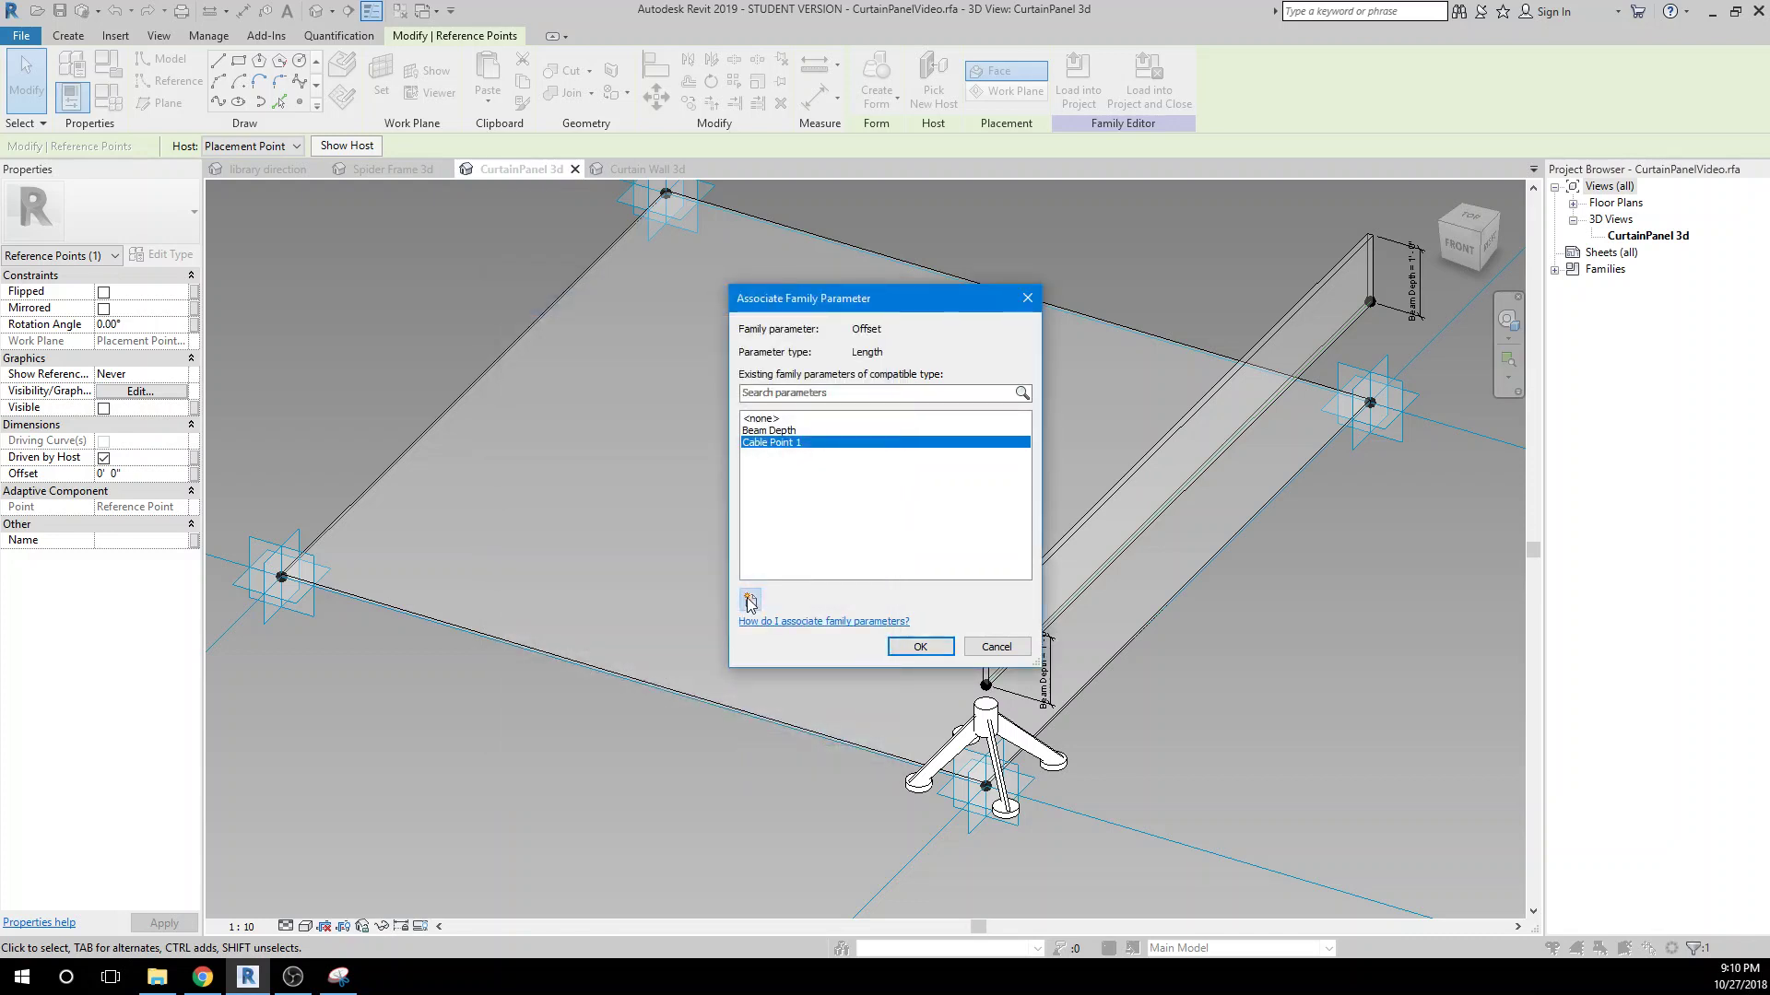
# Create another family type parameter named Cable Point 2 and accept it for the reference point's offset.
pyautogui.click(749, 600)
pyautogui.write('Cable Point 2')
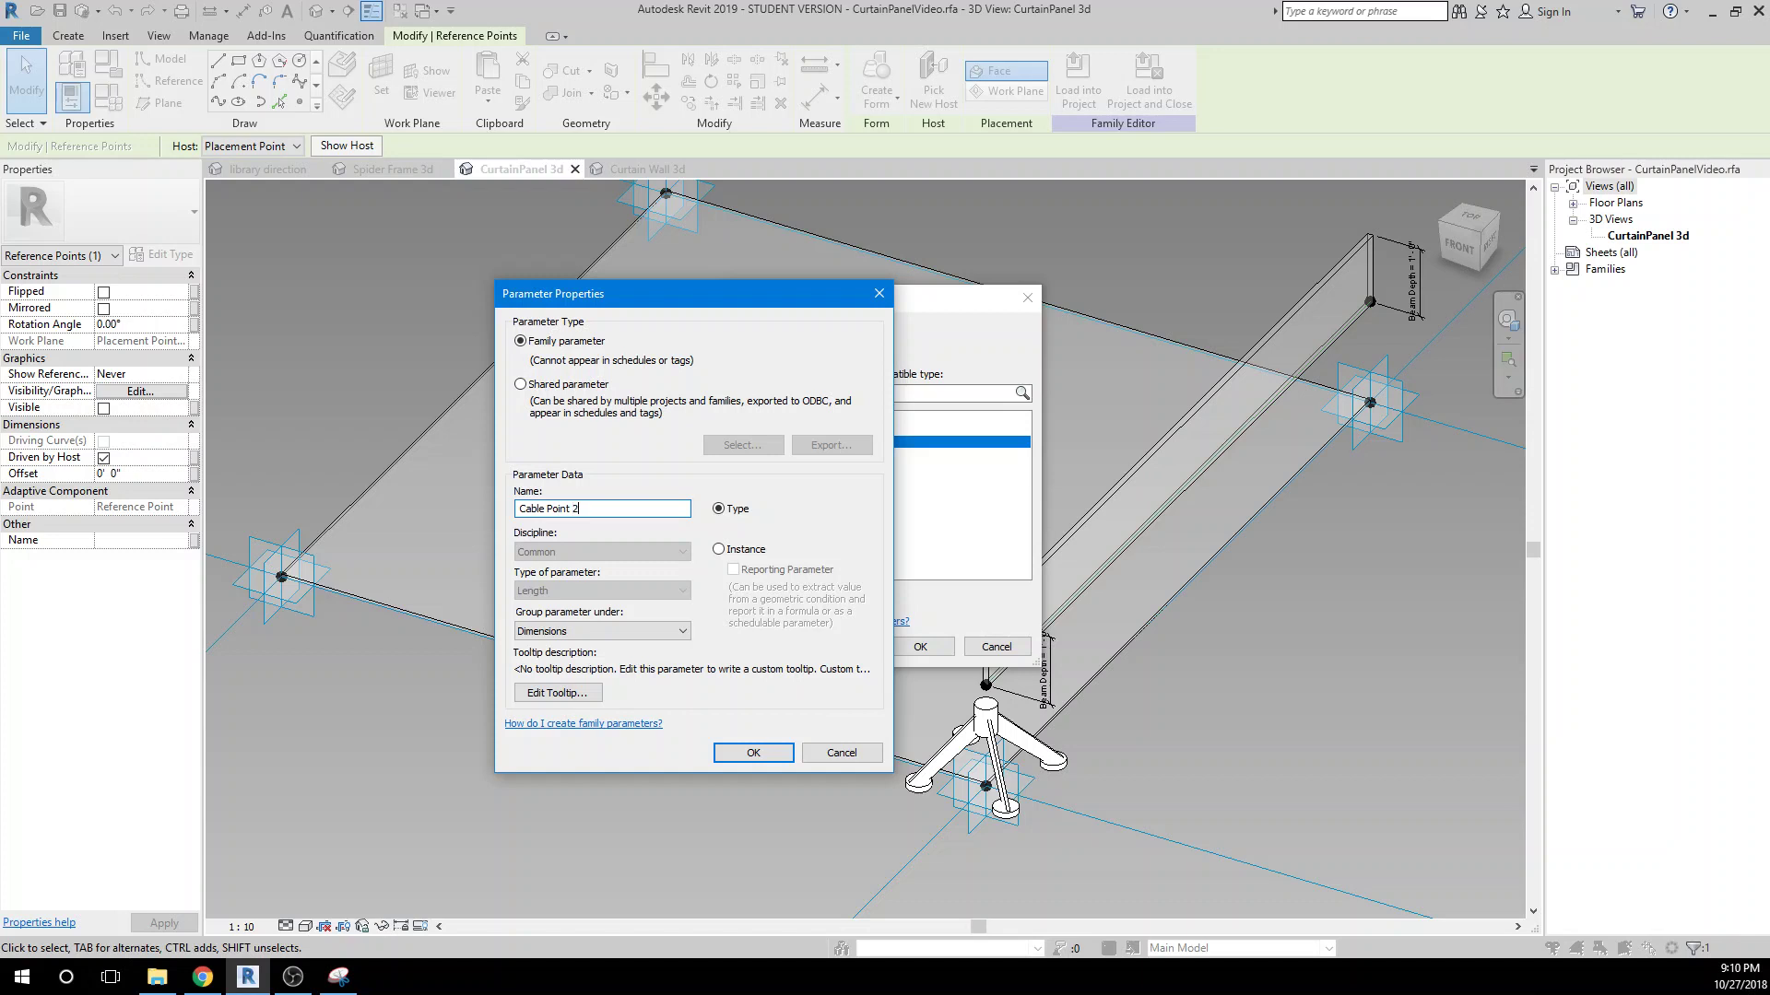
pyautogui.click(750, 750)
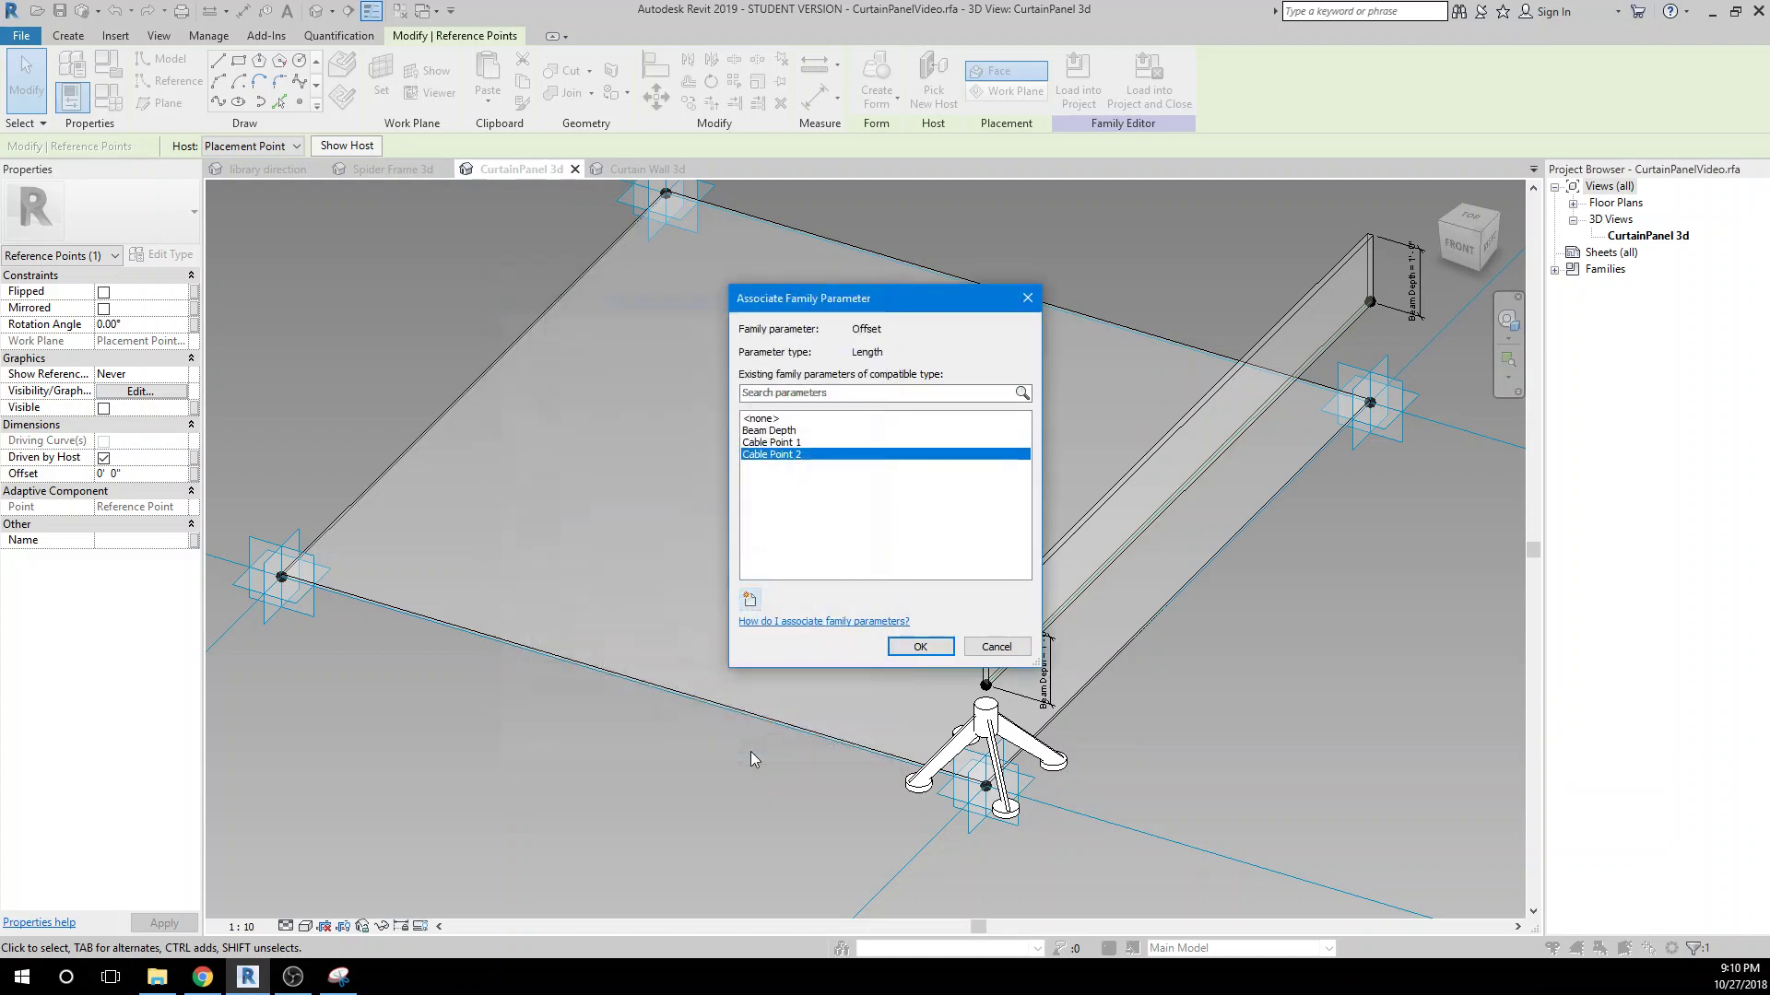
pyautogui.click(919, 647)
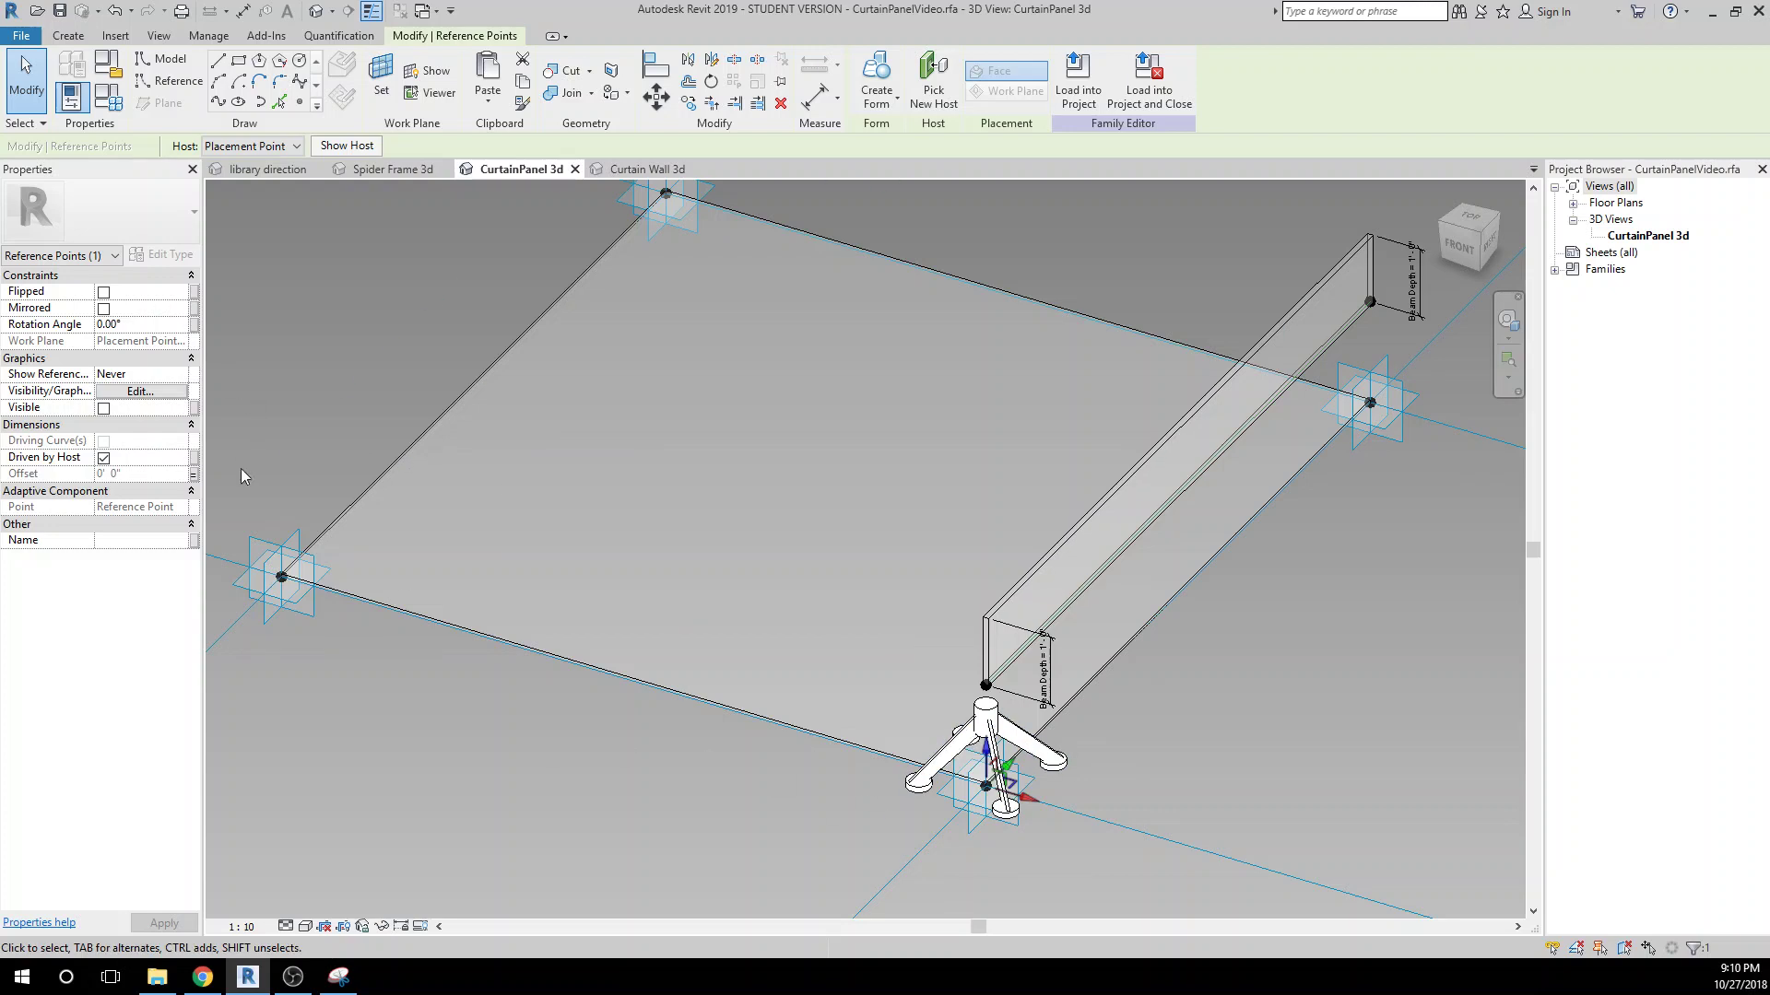
# Switch the reference point's offset association to the Cable Point 1 parameter.
pyautogui.click(194, 477)
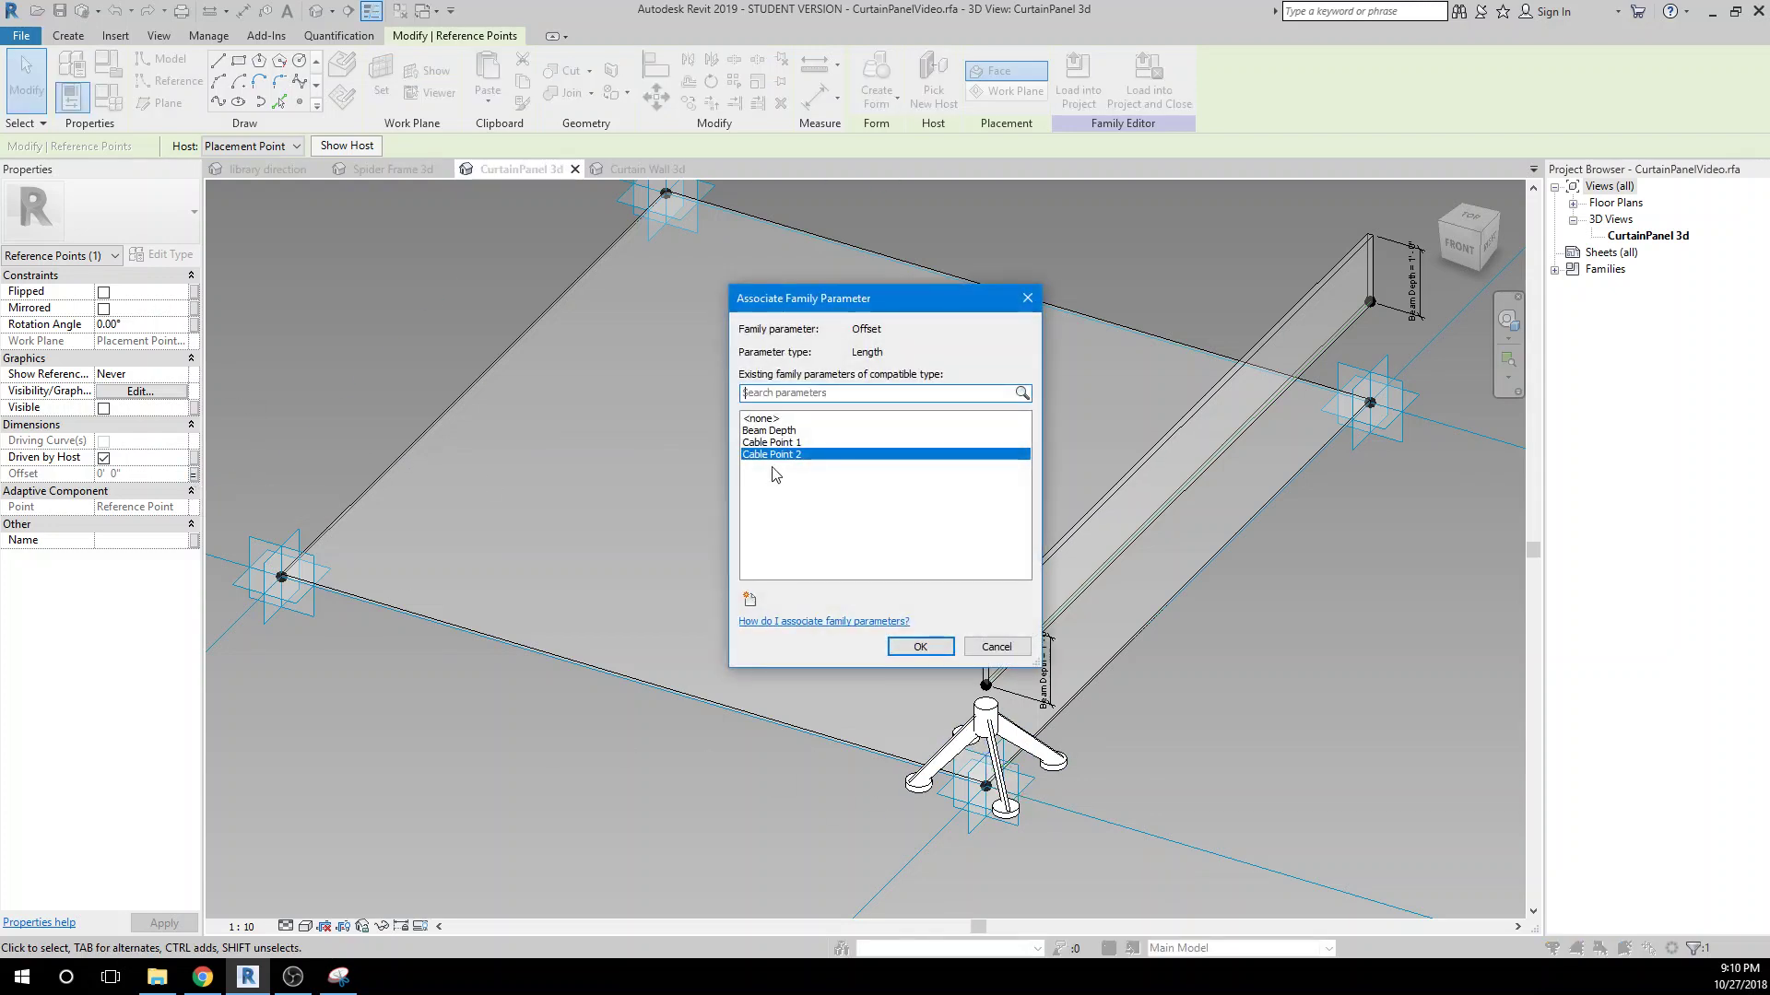
pyautogui.click(771, 442)
pyautogui.click(919, 647)
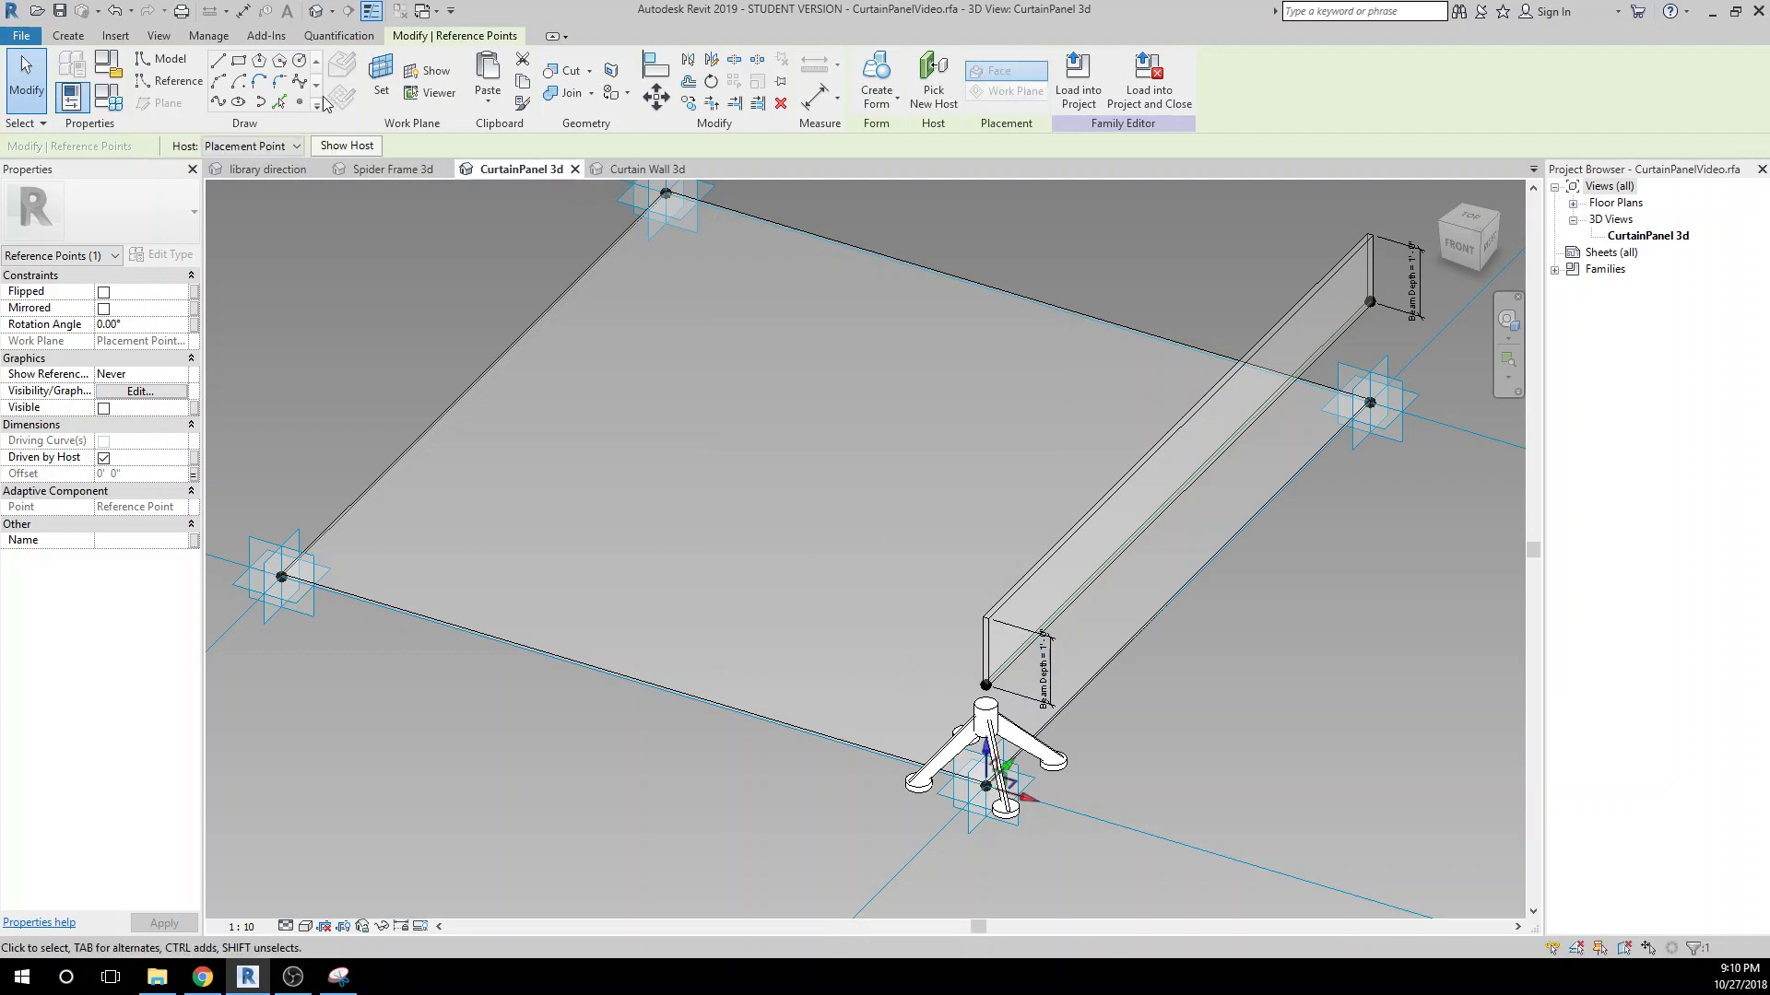
# In the family types, set the Cable Point 1 formula to 1' 7" and the Cable Point 2 formula to Cable Point 1 + Beam Depth - 2".
pyautogui.click(106, 97)
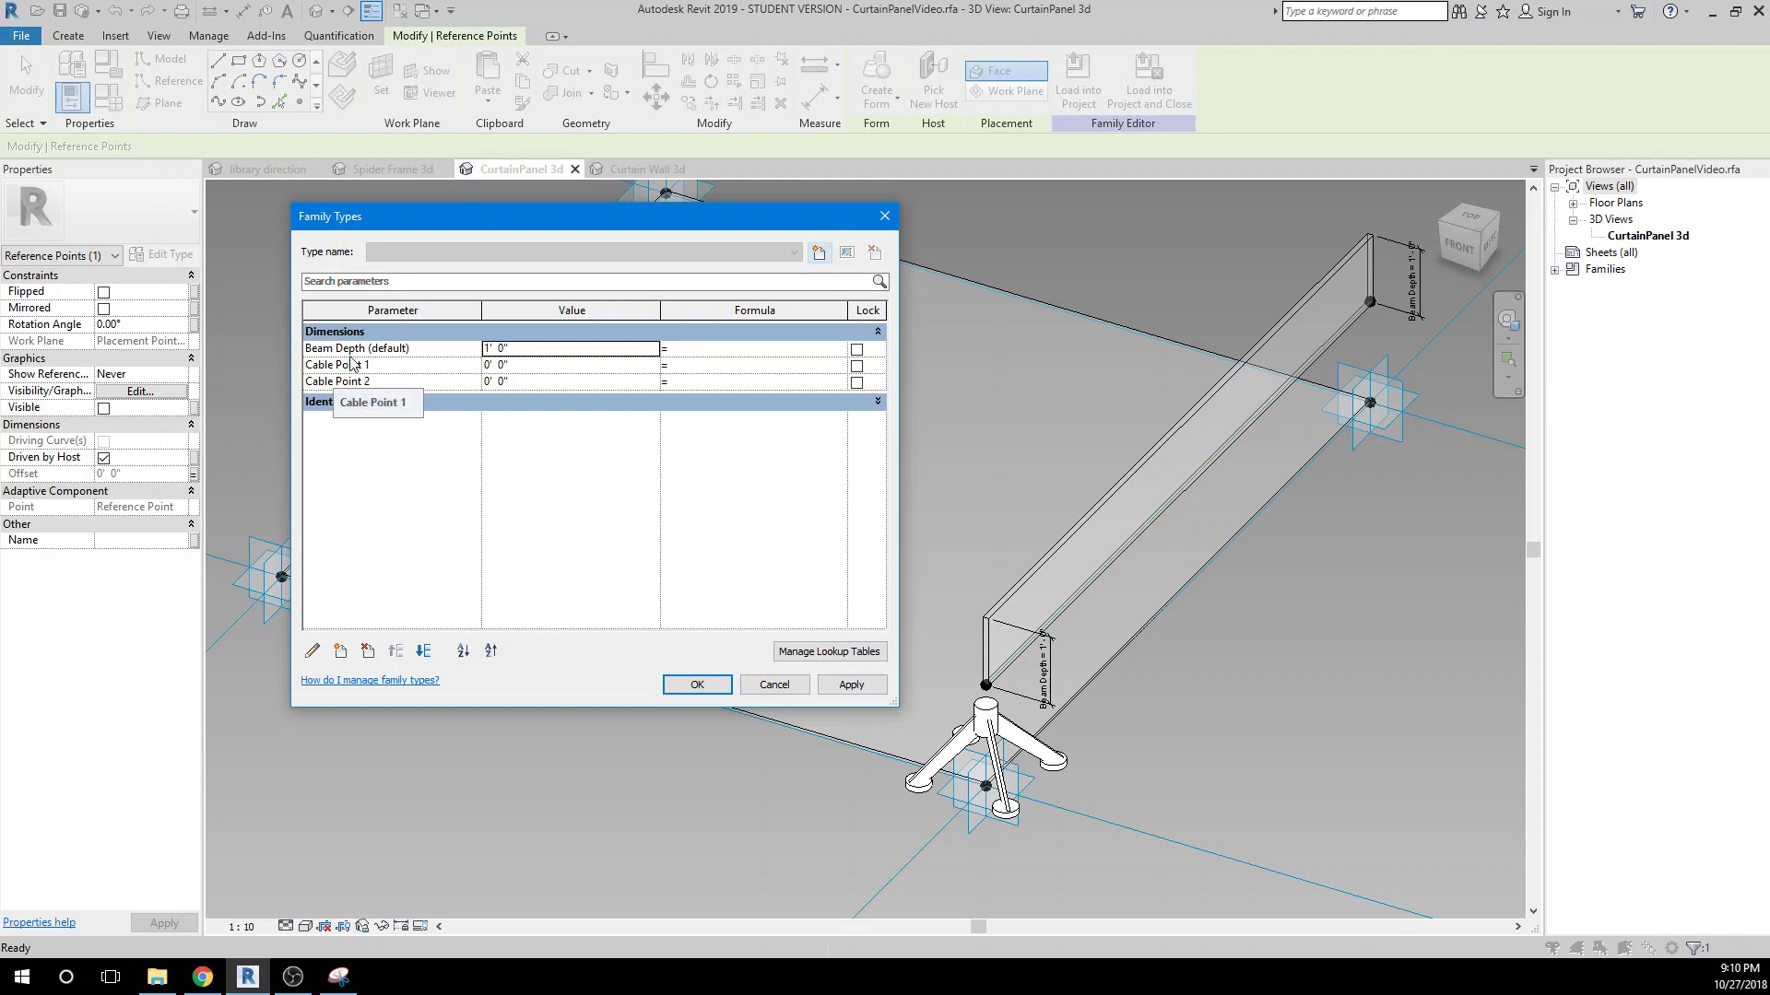
pyautogui.click(707, 366)
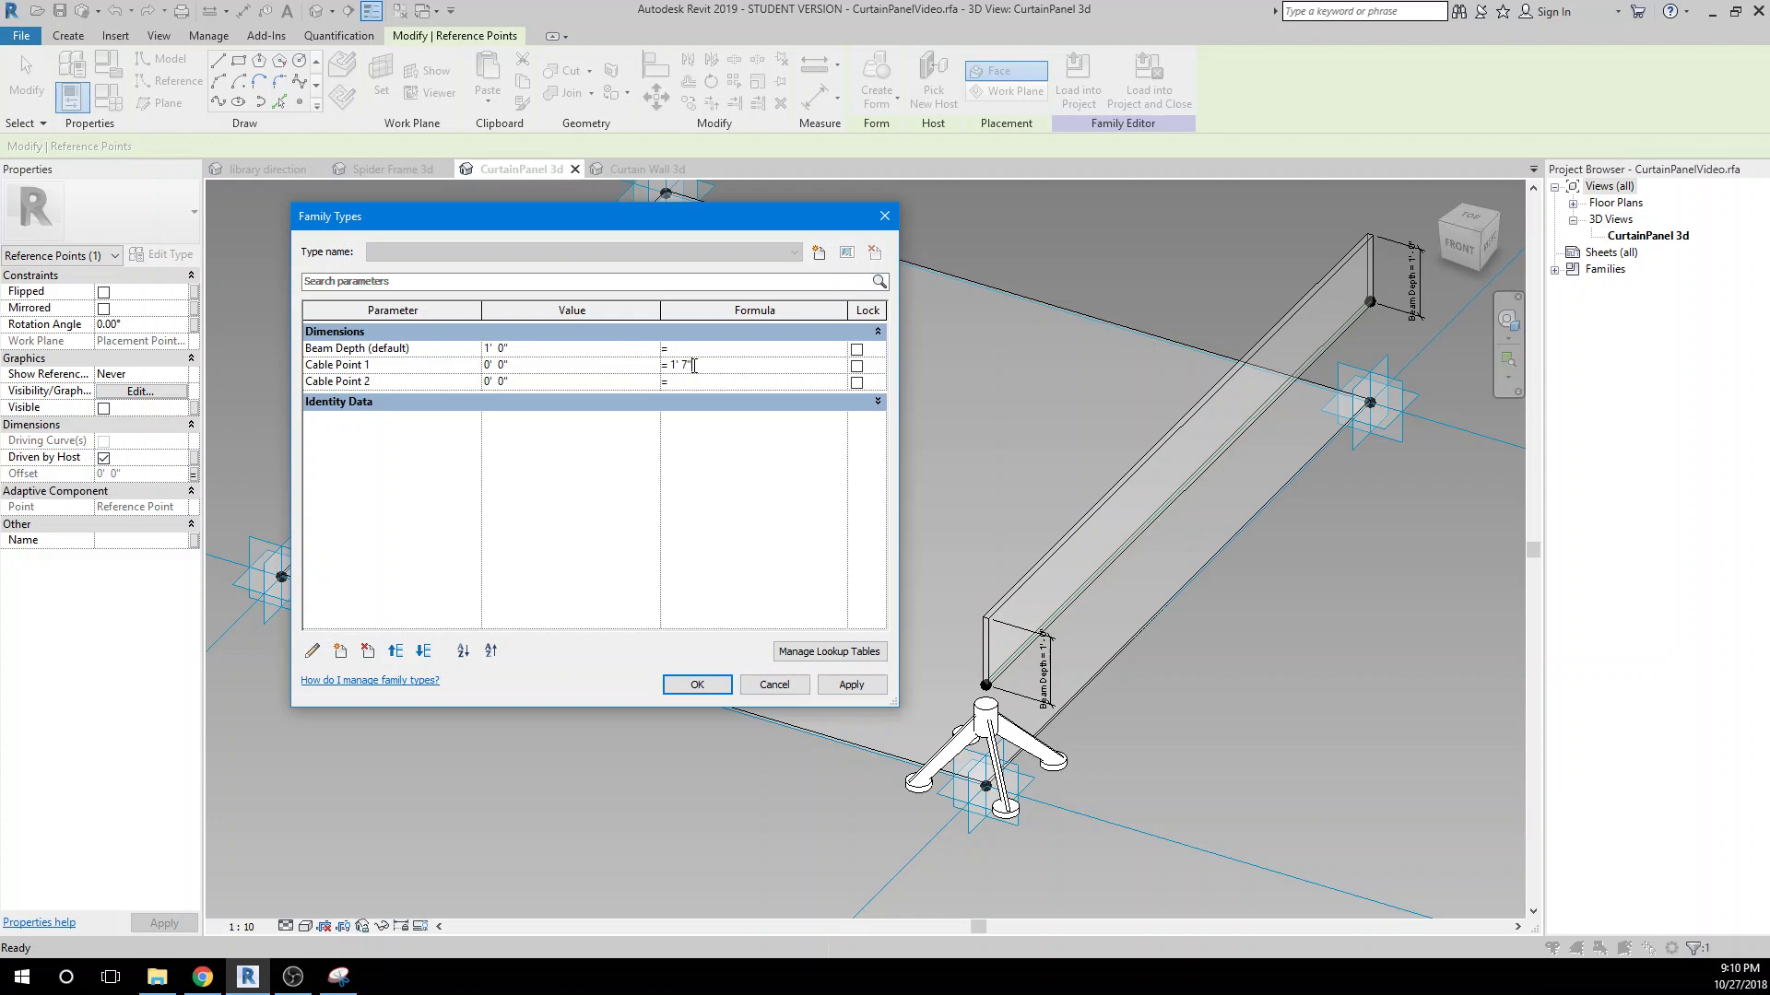
pyautogui.click(705, 382)
pyautogui.click(678, 382)
pyautogui.write('eam Depth -2"')
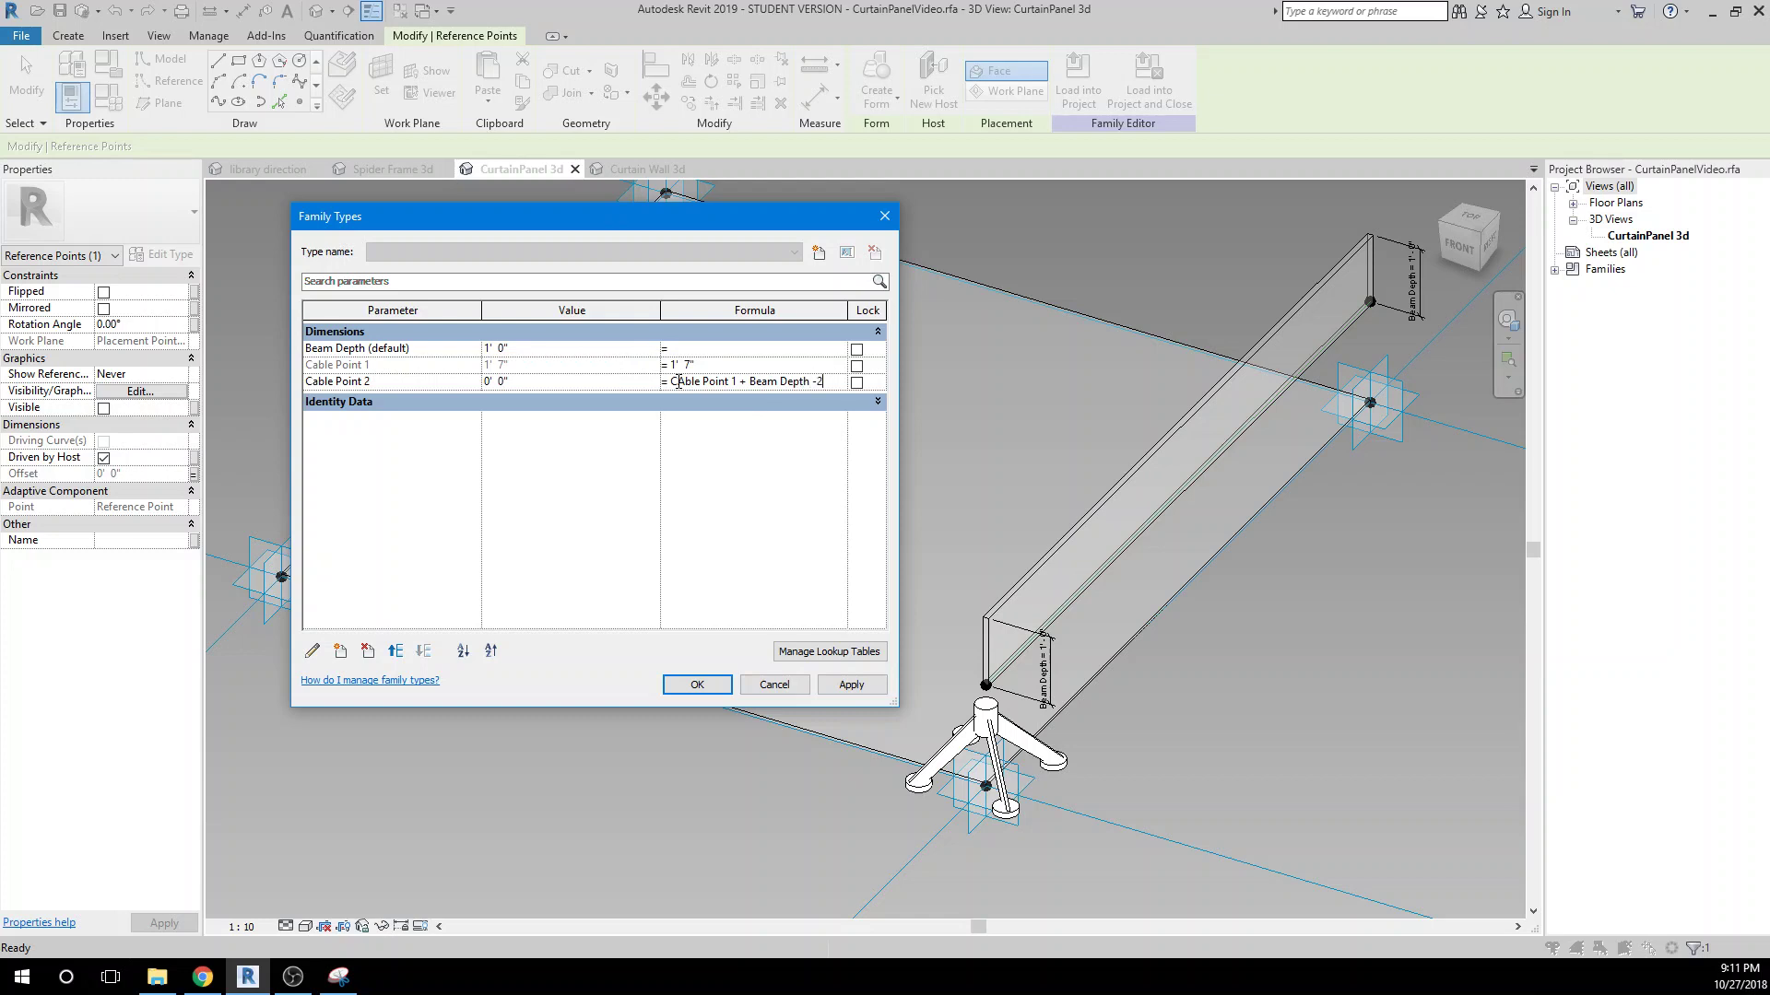
pyautogui.click(871, 689)
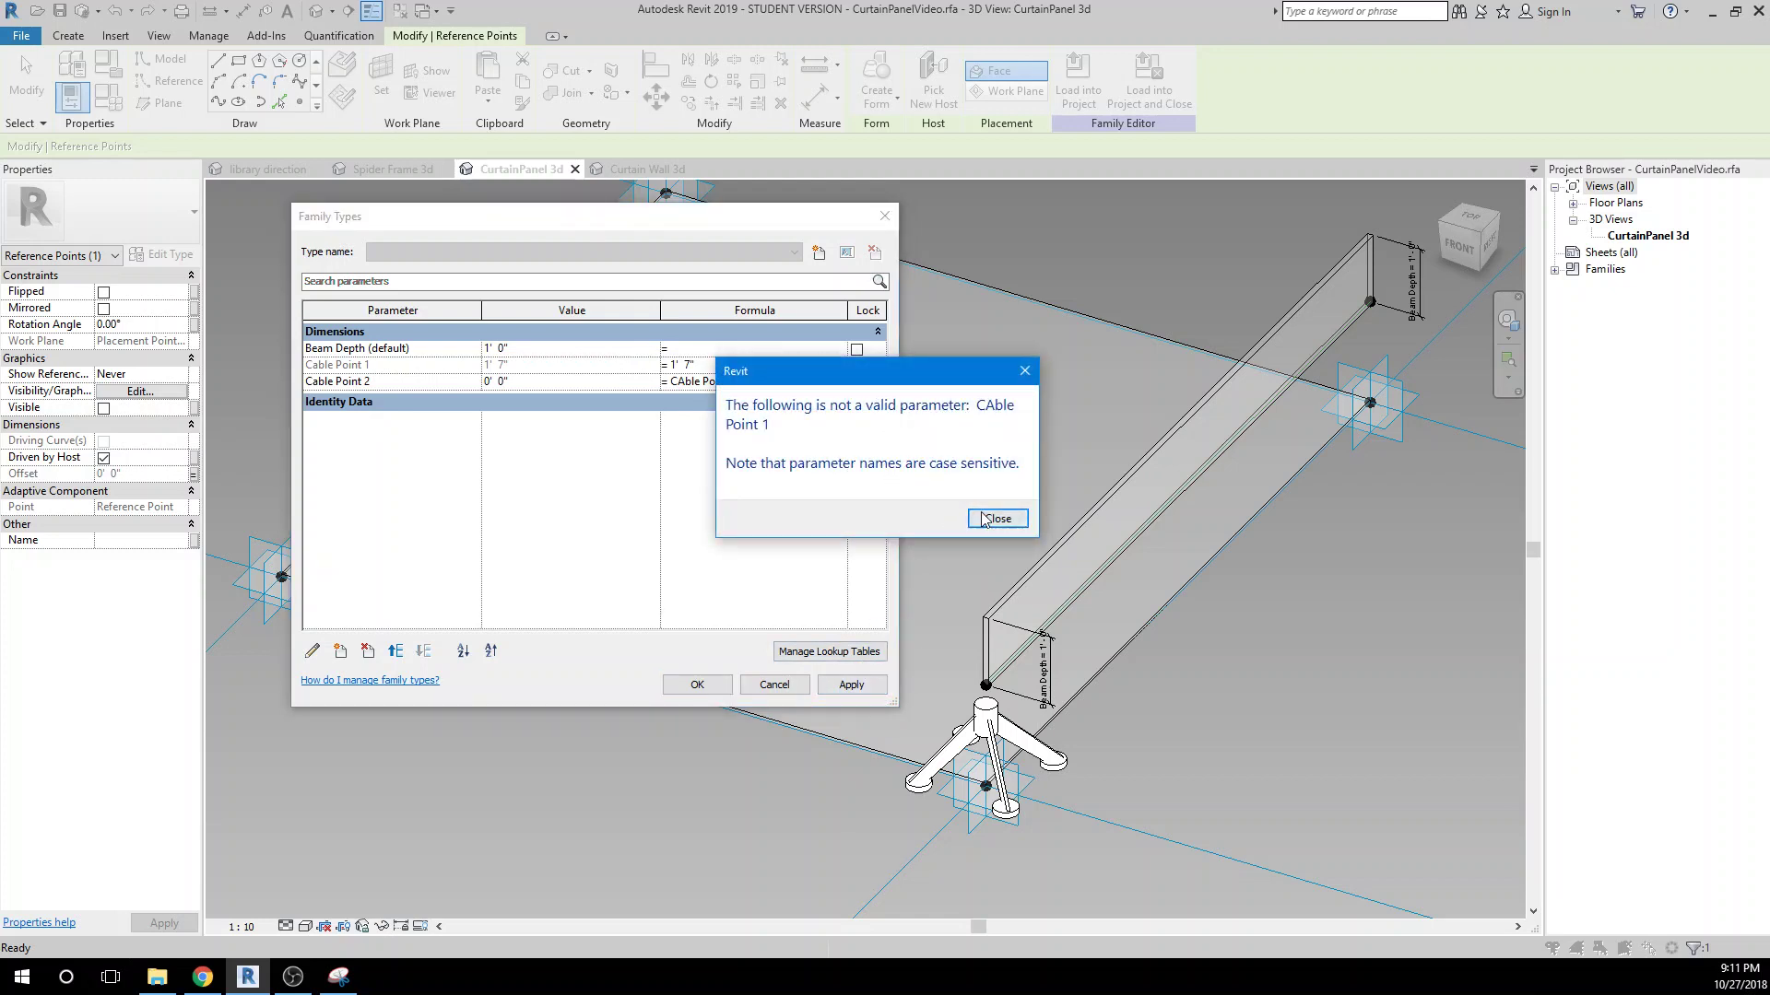
pyautogui.click(985, 522)
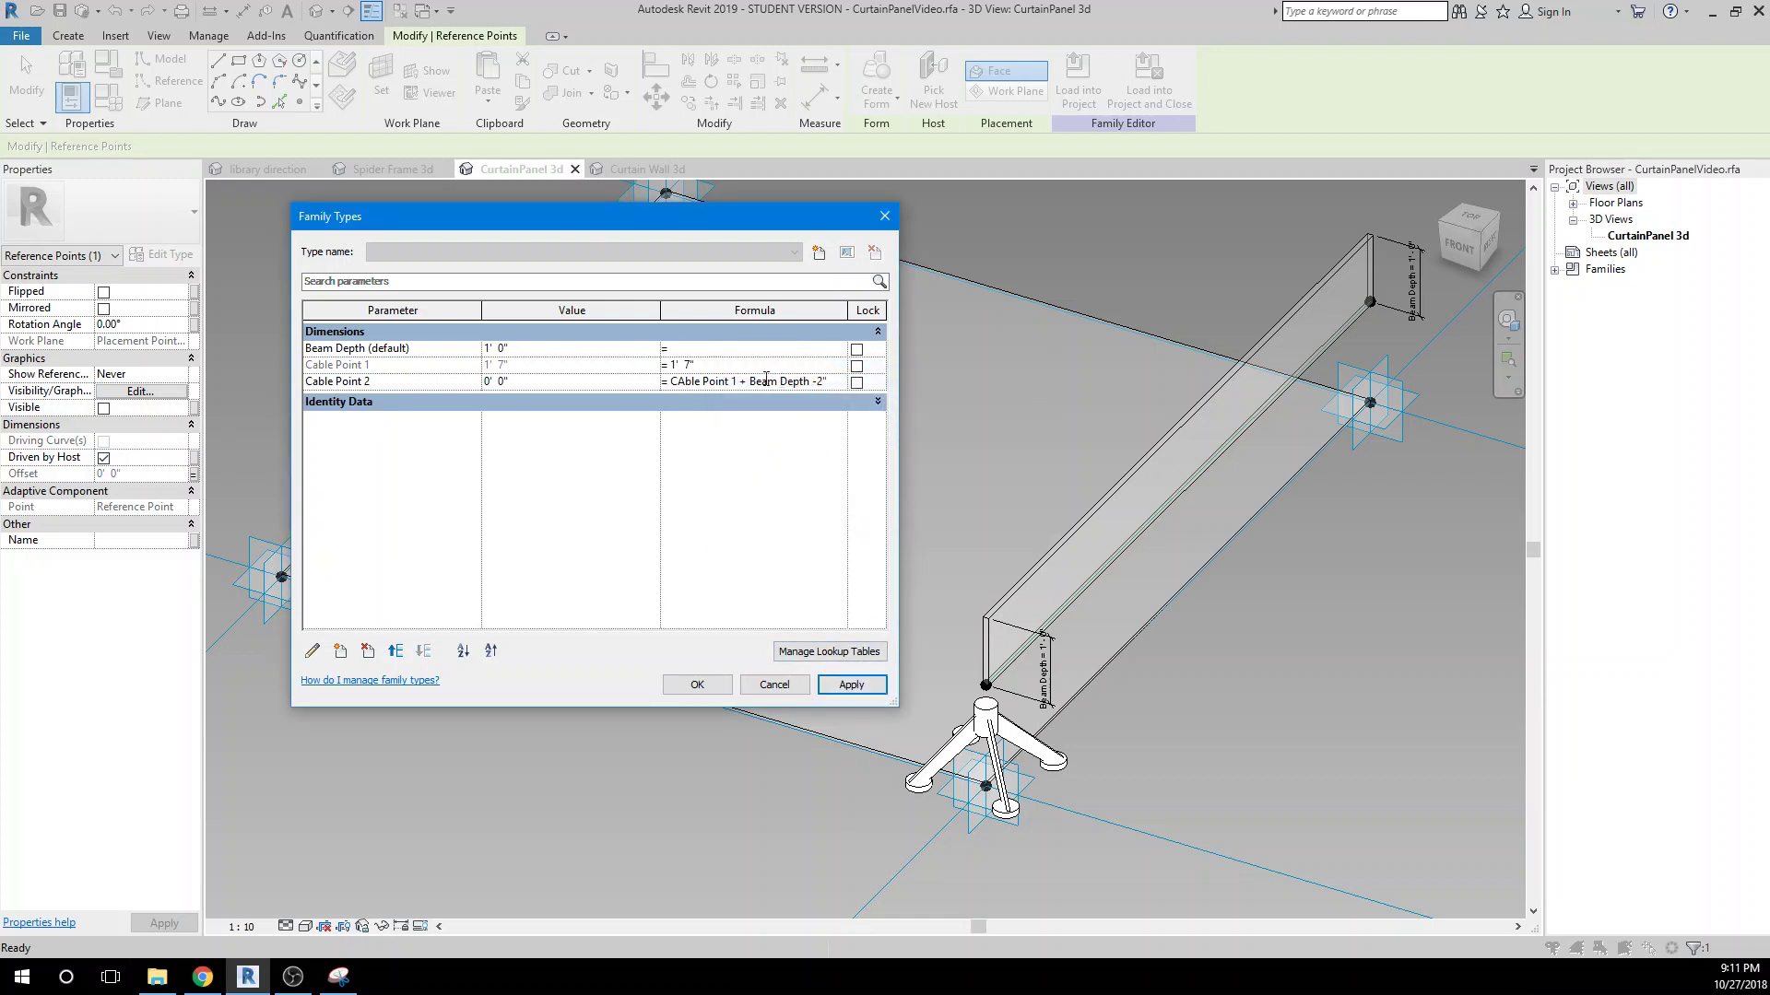
pyautogui.click(678, 380)
pyautogui.click(851, 684)
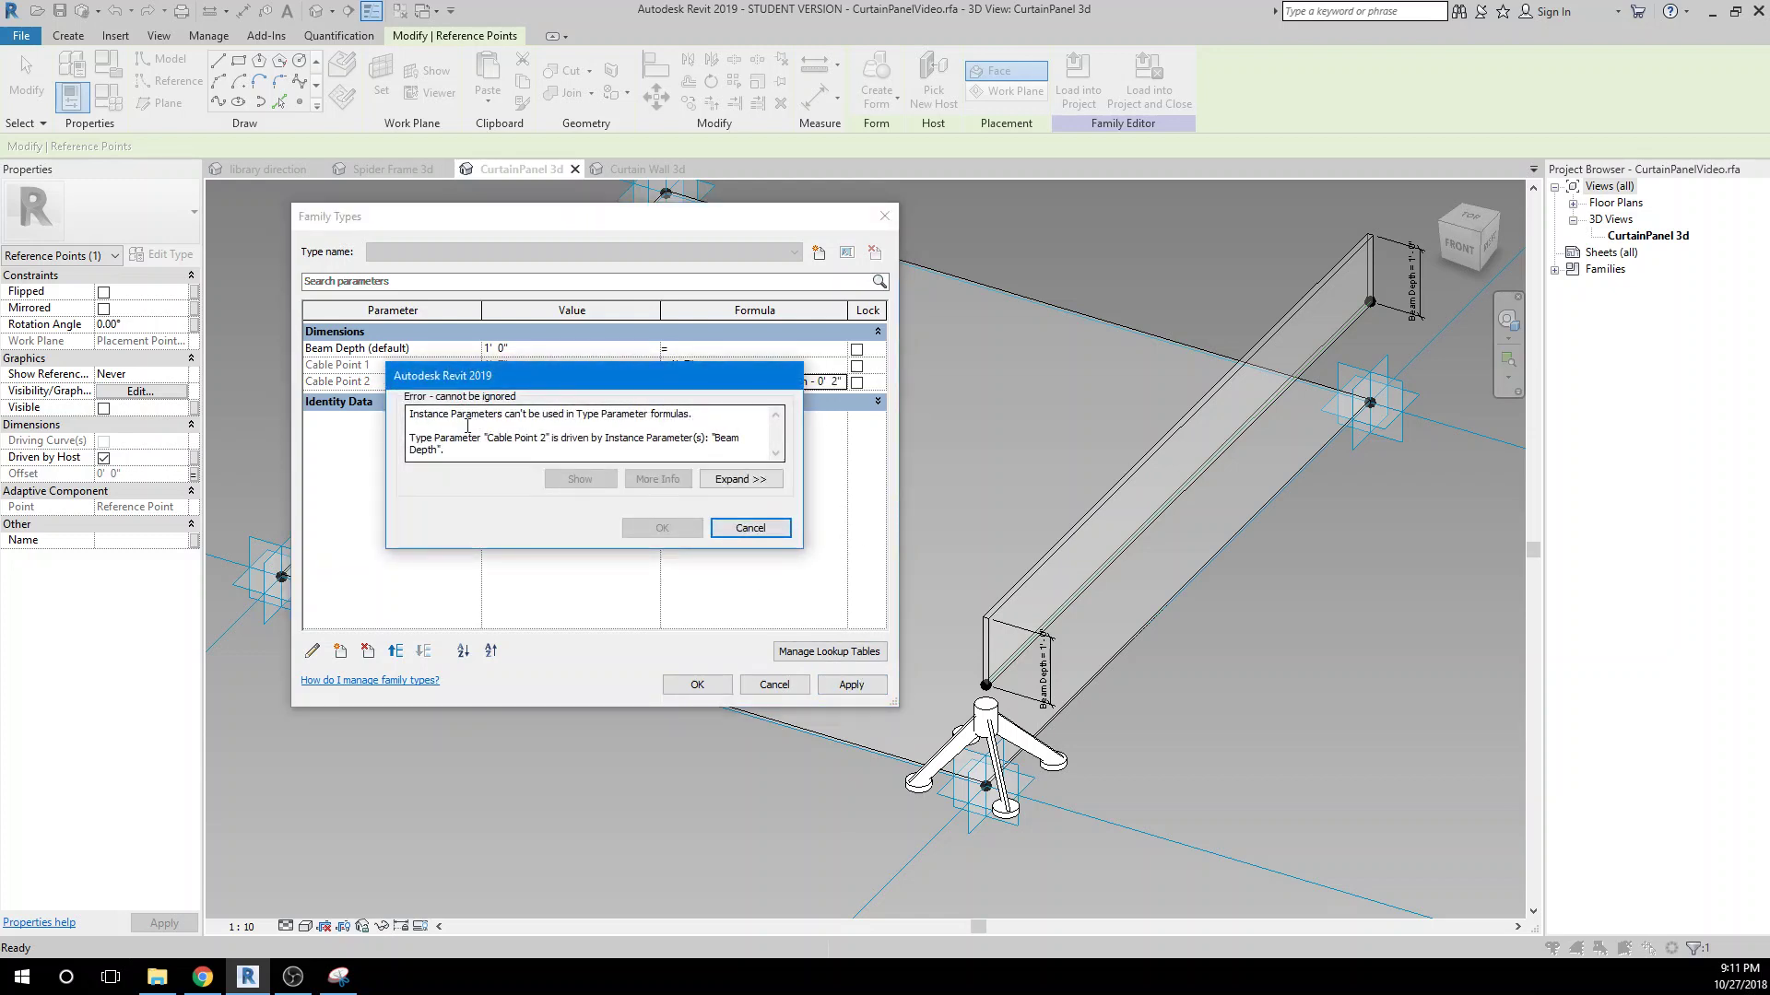
pyautogui.click(747, 532)
# Change Cable Point 2 to an instance parameter, then apply and accept the family types.
pyautogui.click(320, 380)
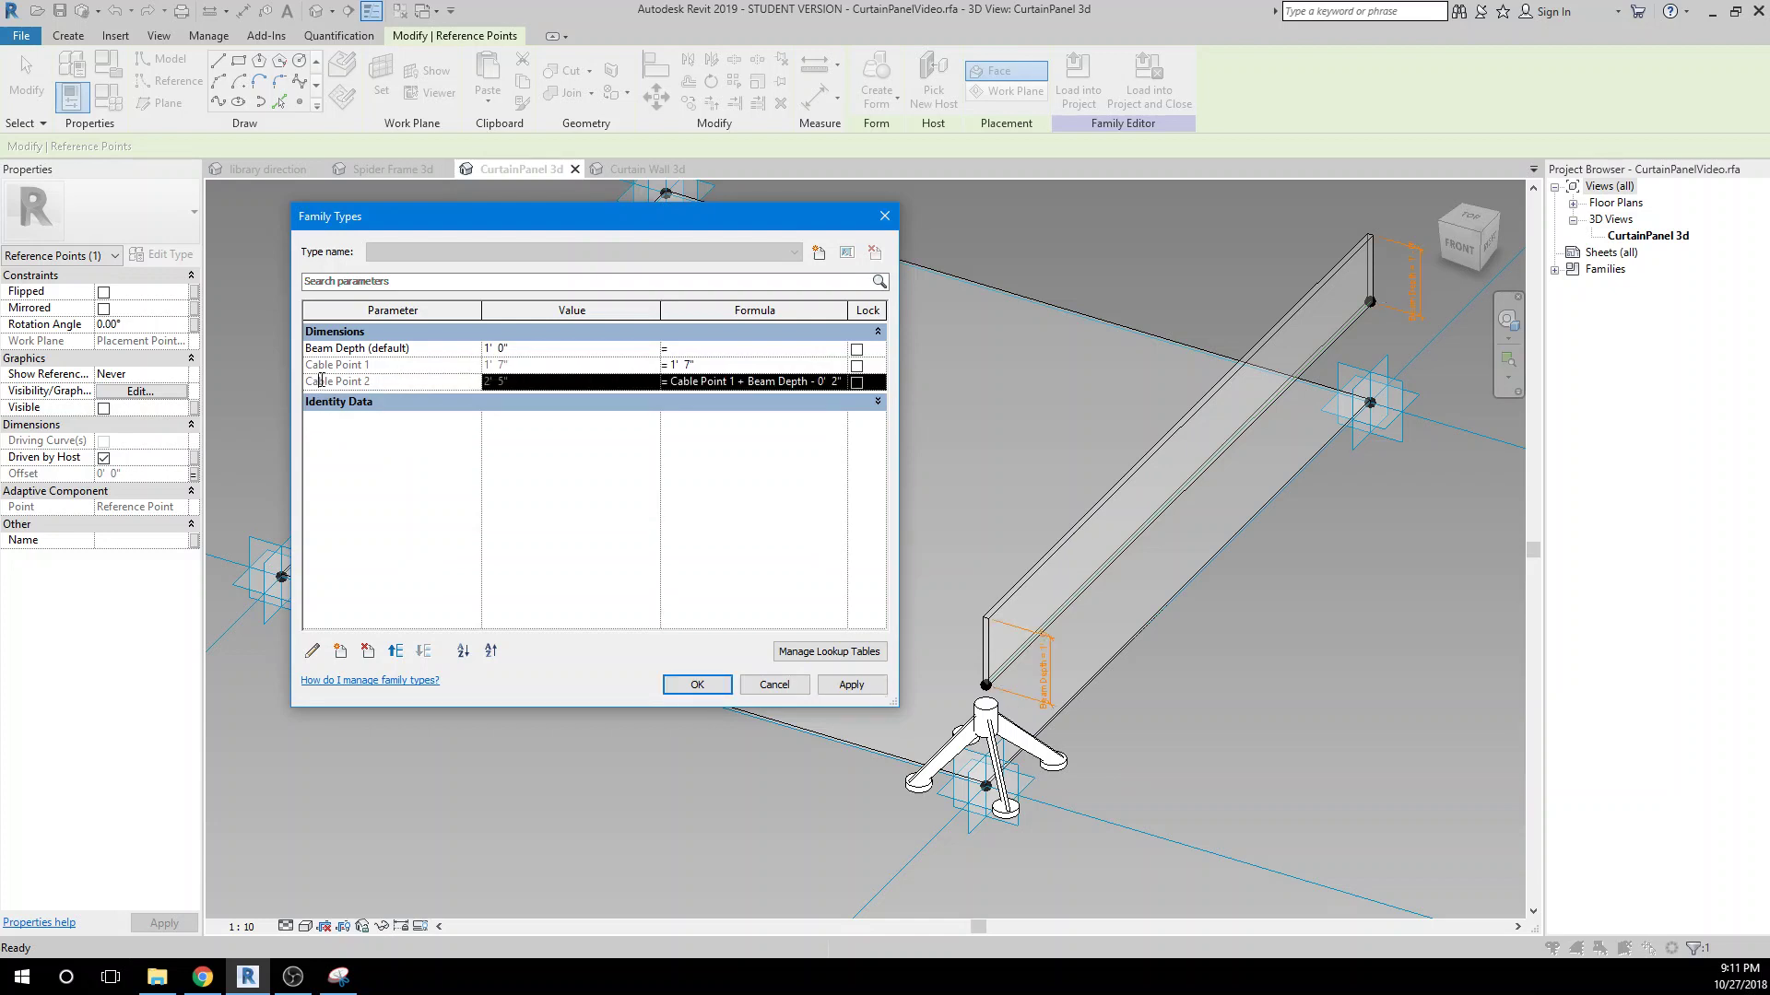
pyautogui.click(312, 651)
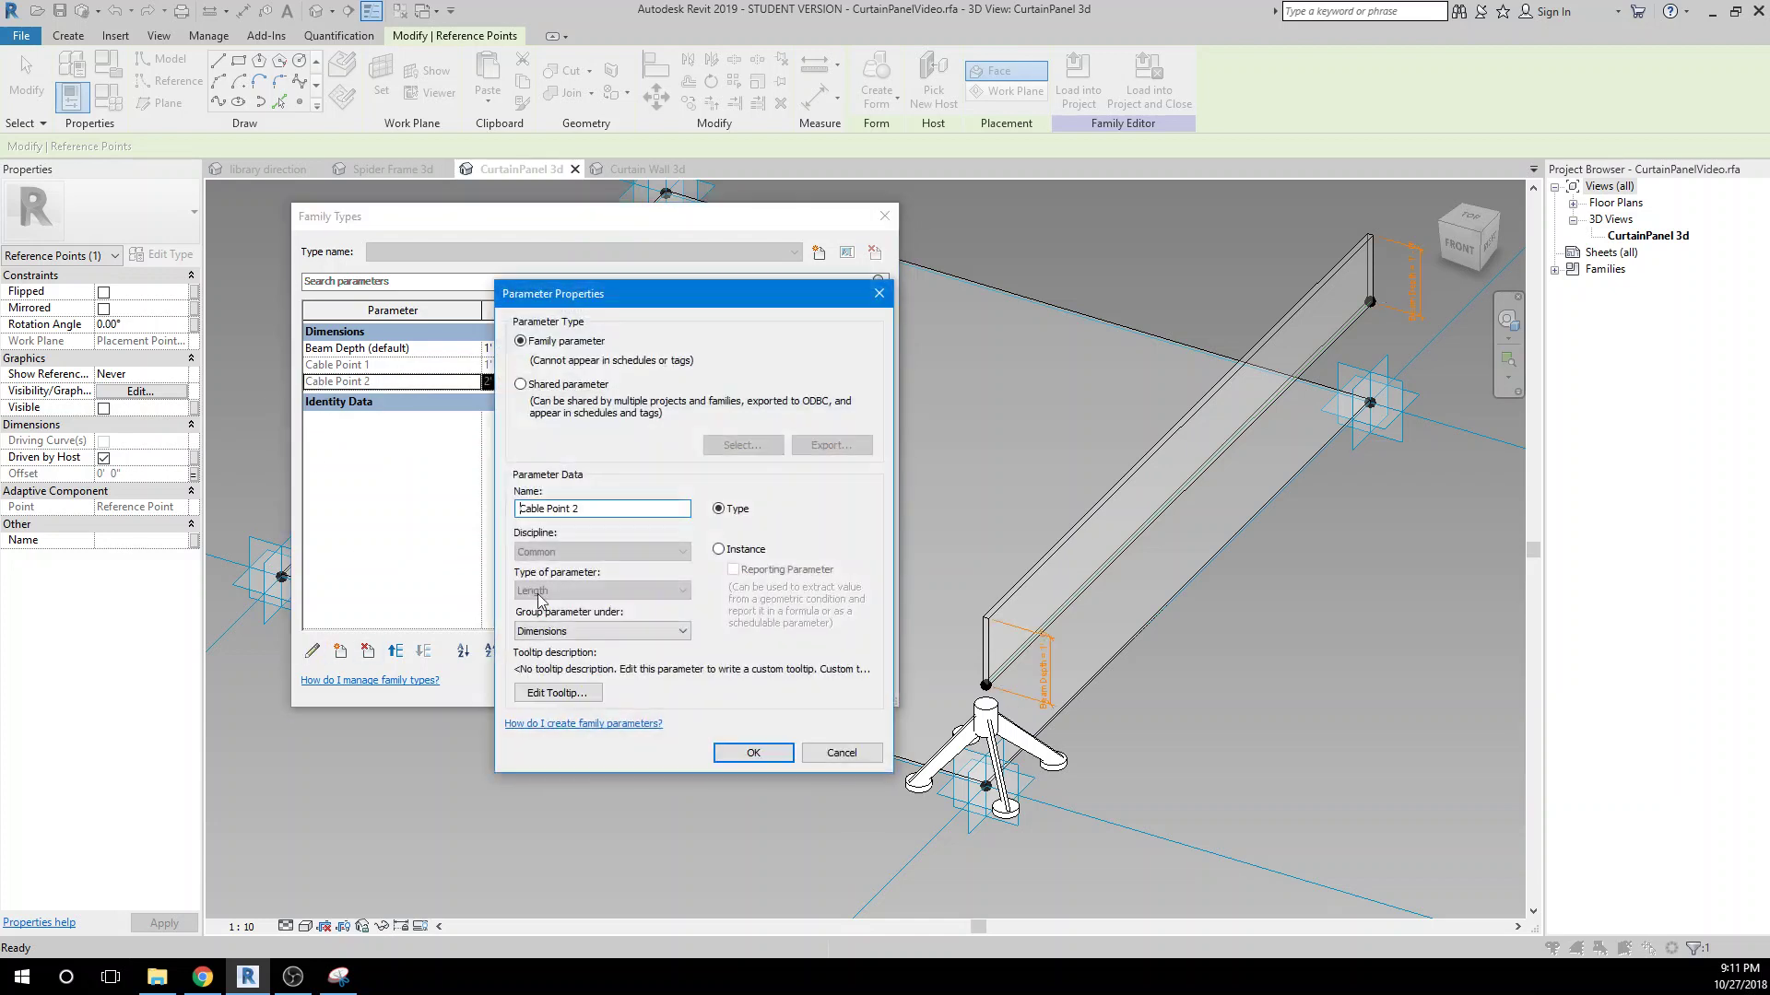
pyautogui.click(719, 550)
pyautogui.click(751, 753)
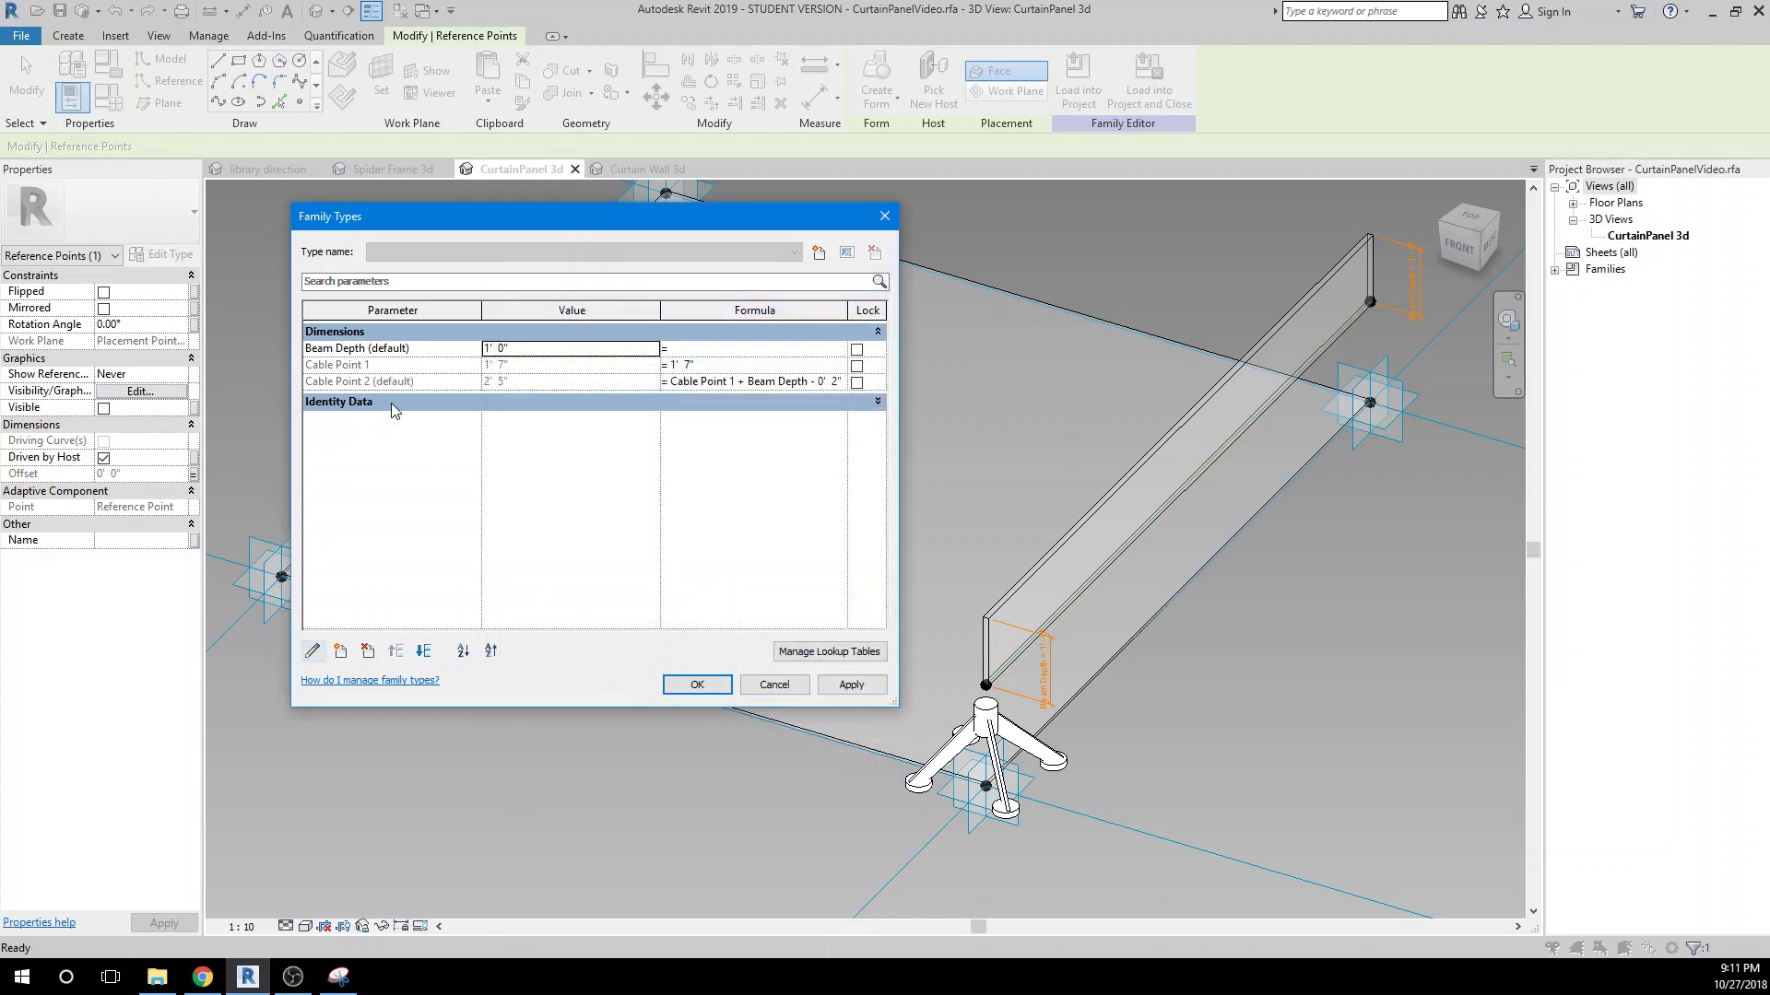
pyautogui.click(829, 689)
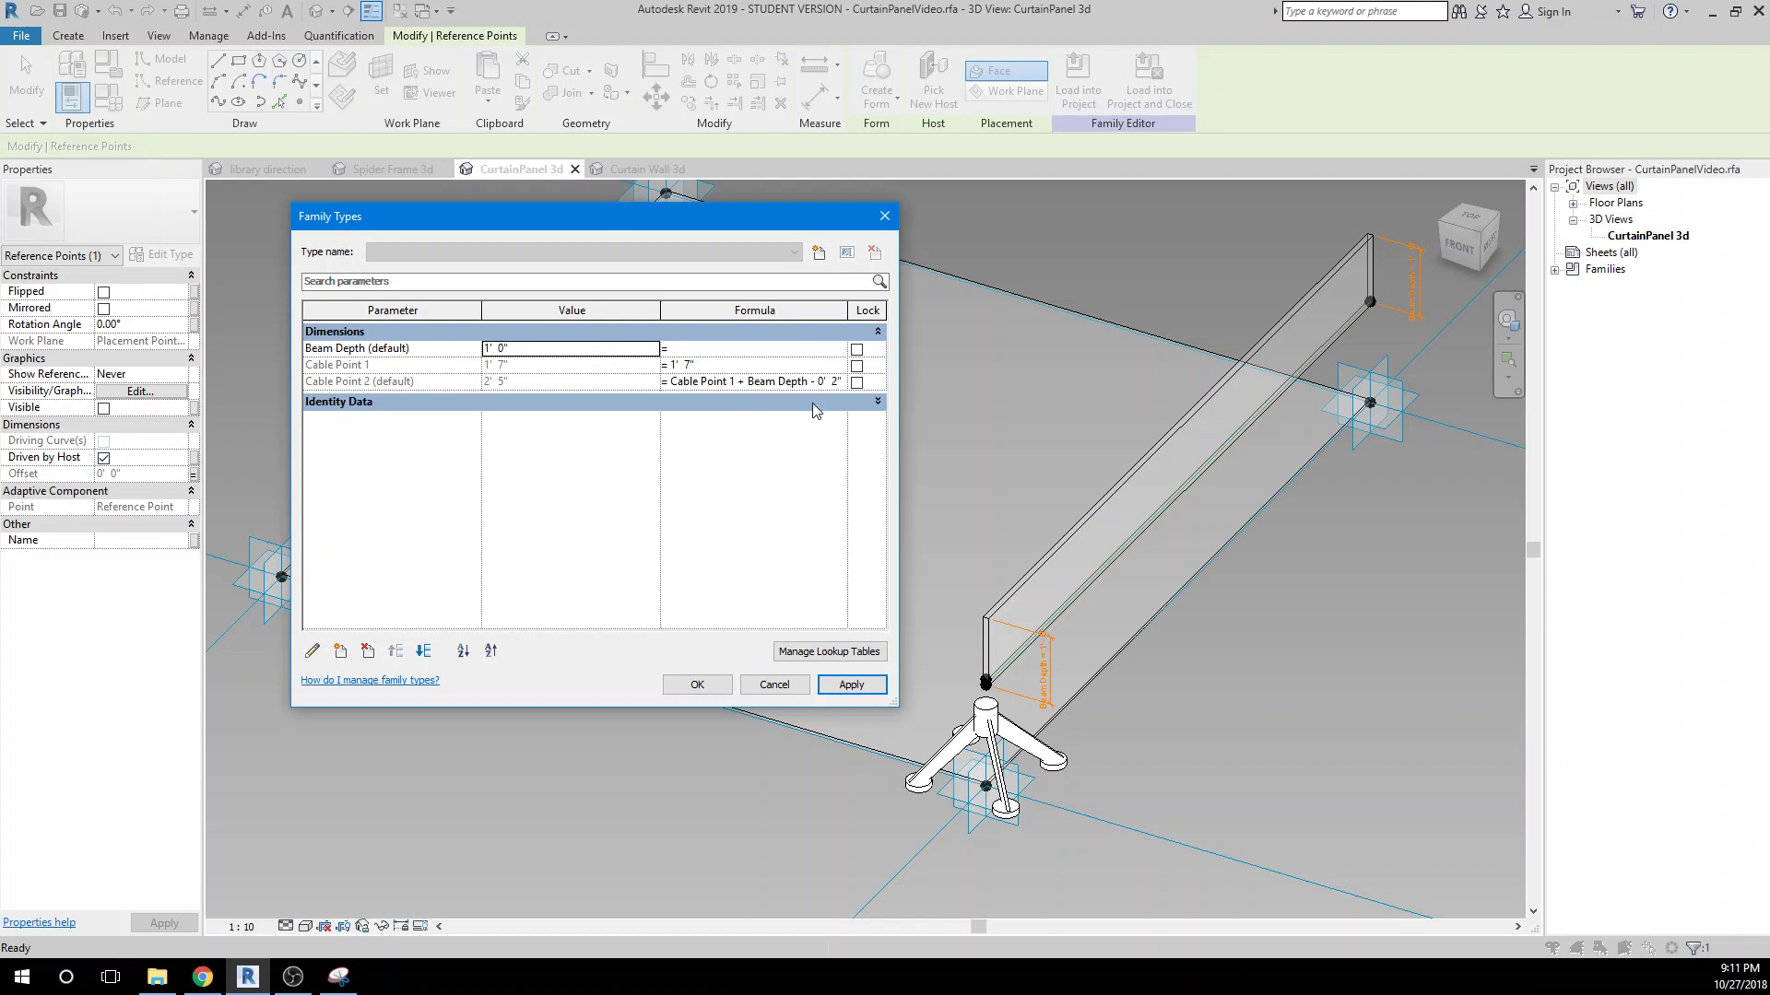
pyautogui.click(694, 685)
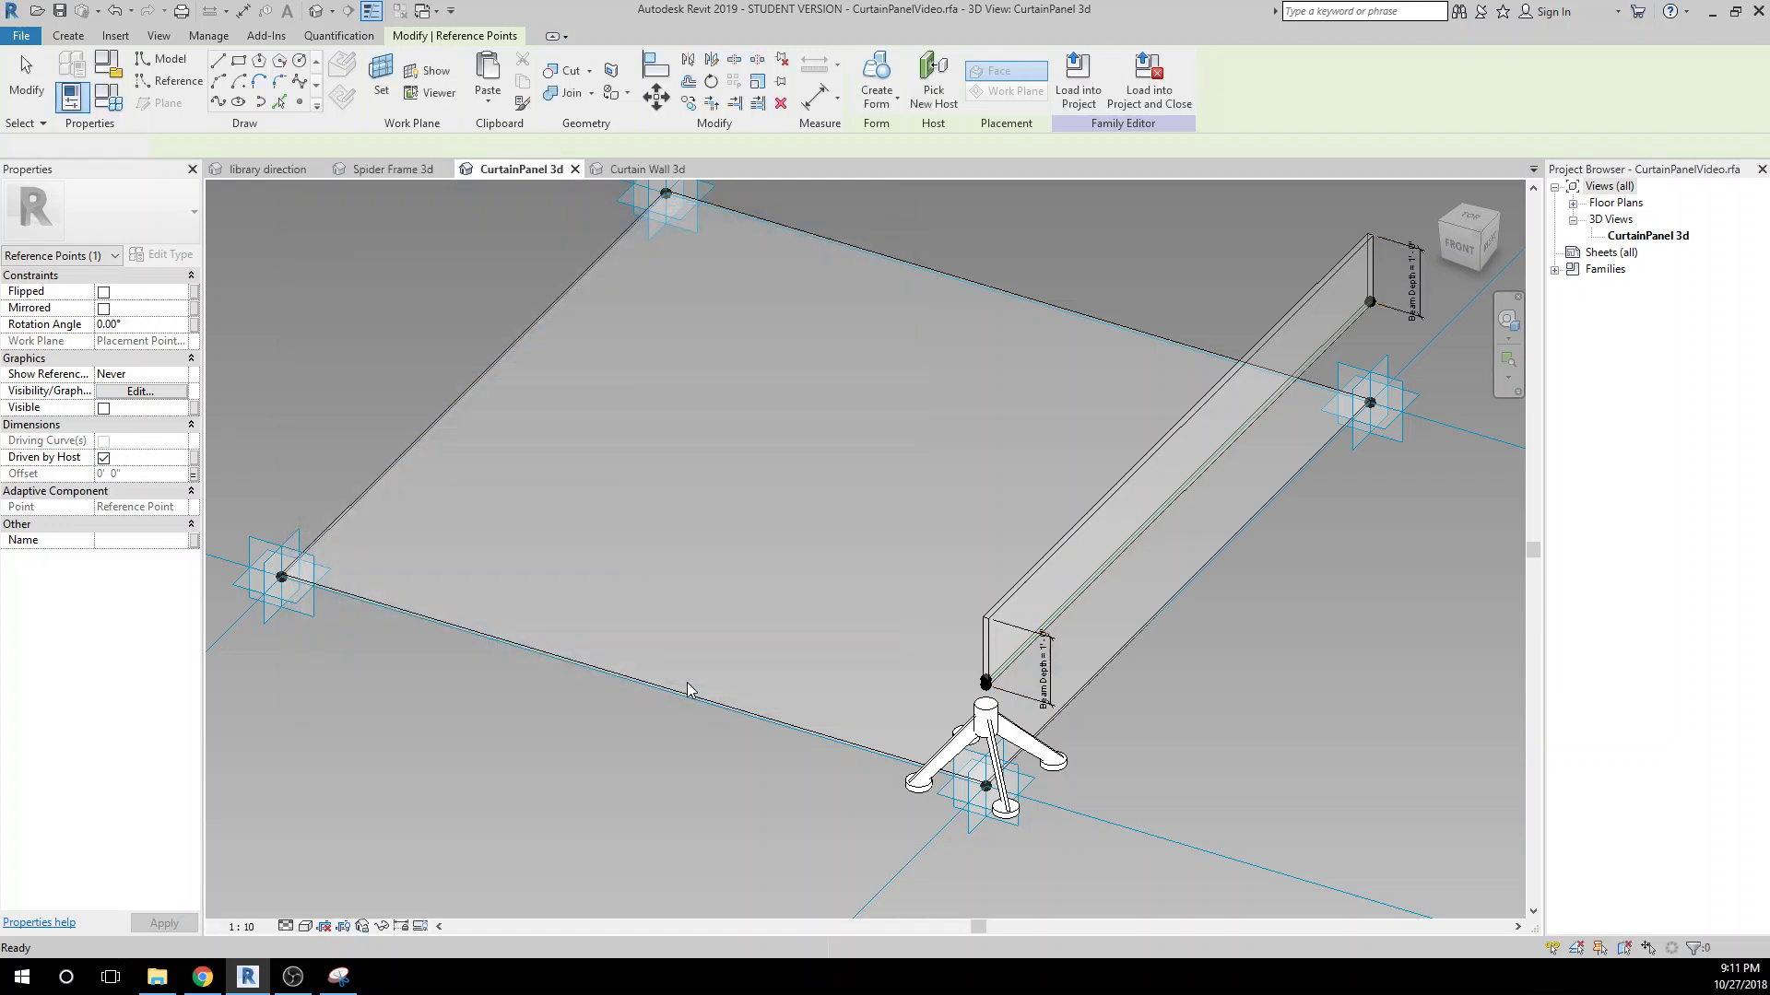
pyautogui.click(687, 690)
# Place a second reference point on the same adaptive placement point beneath the spider fitting.
pyautogui.scroll(4, 965, 674)
pyautogui.moveTo(928, 633); pyautogui.dragTo(732, 300, button='middle')
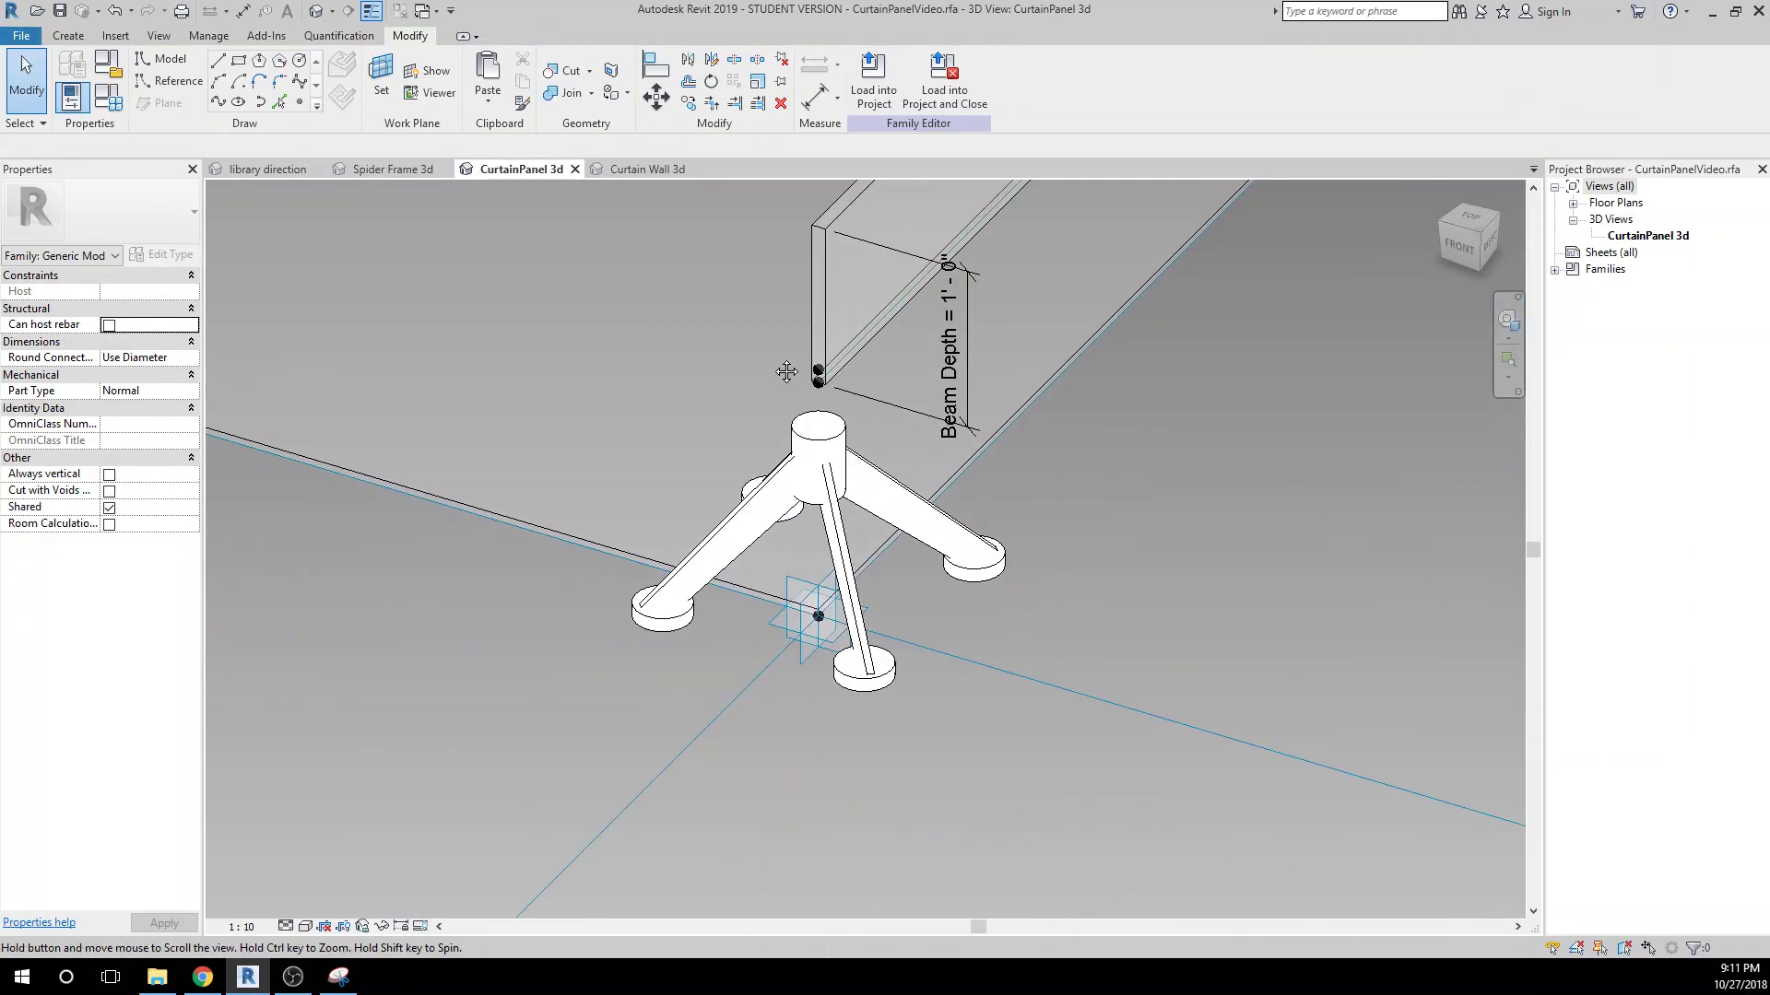
pyautogui.click(391, 97)
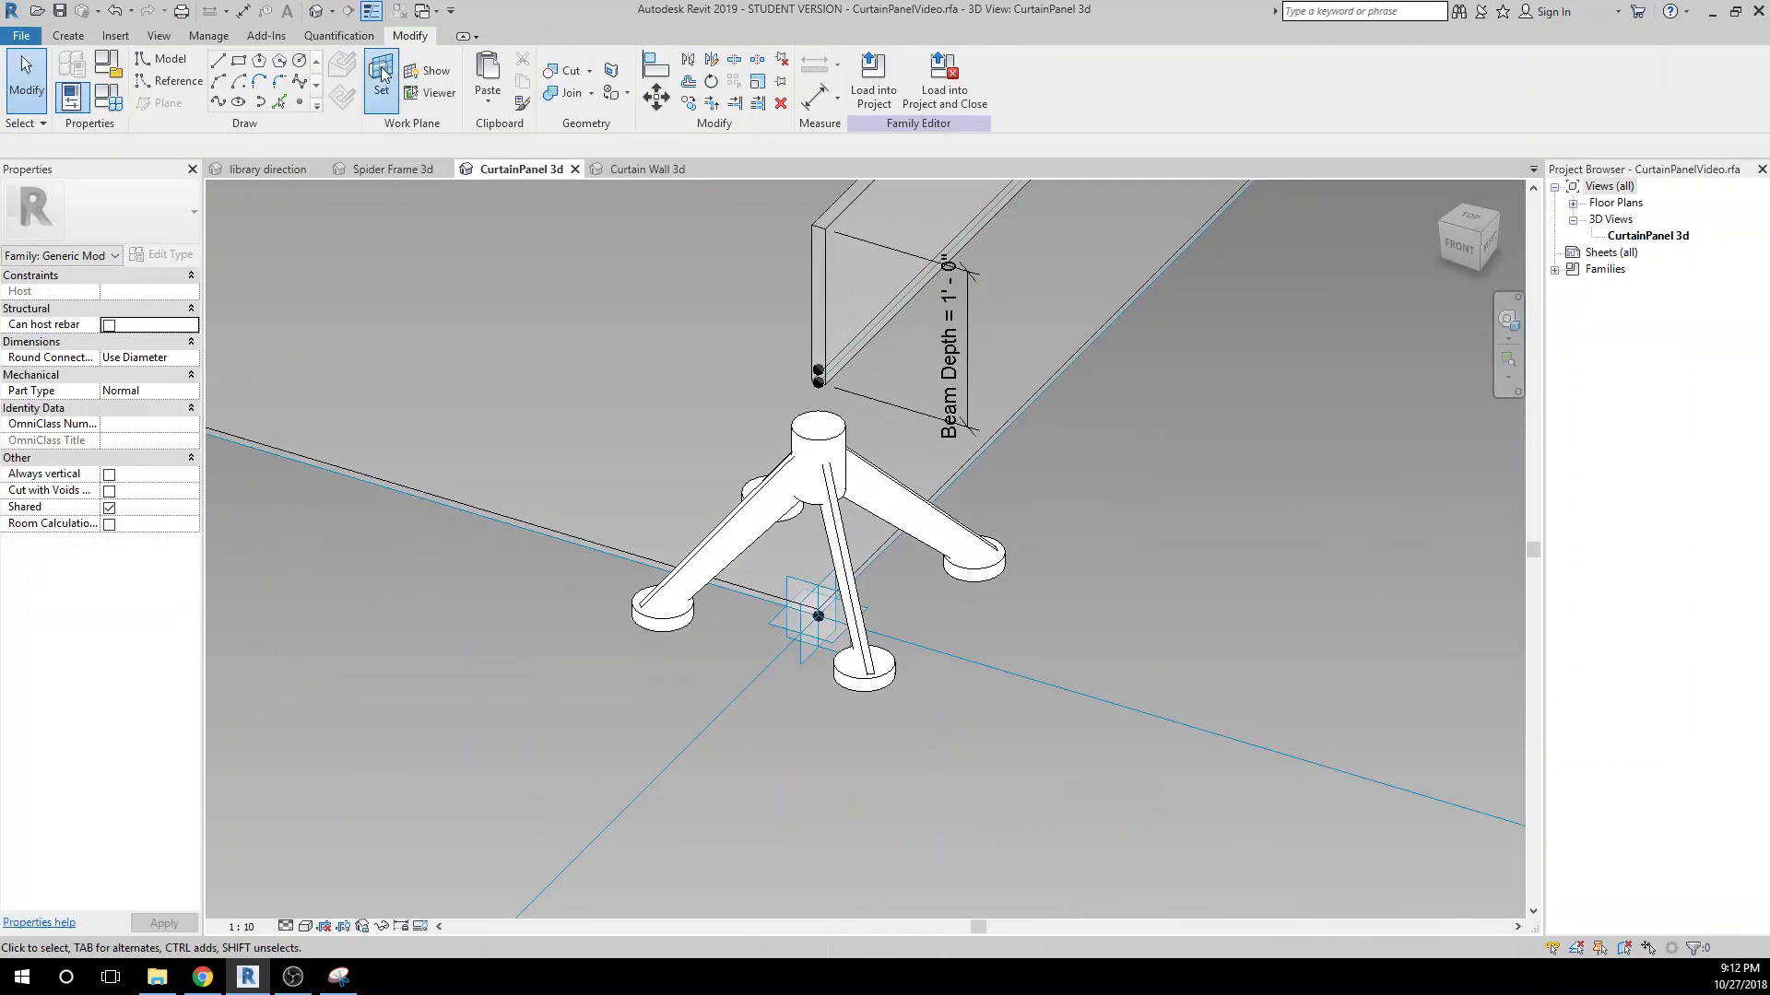
pyautogui.click(769, 599)
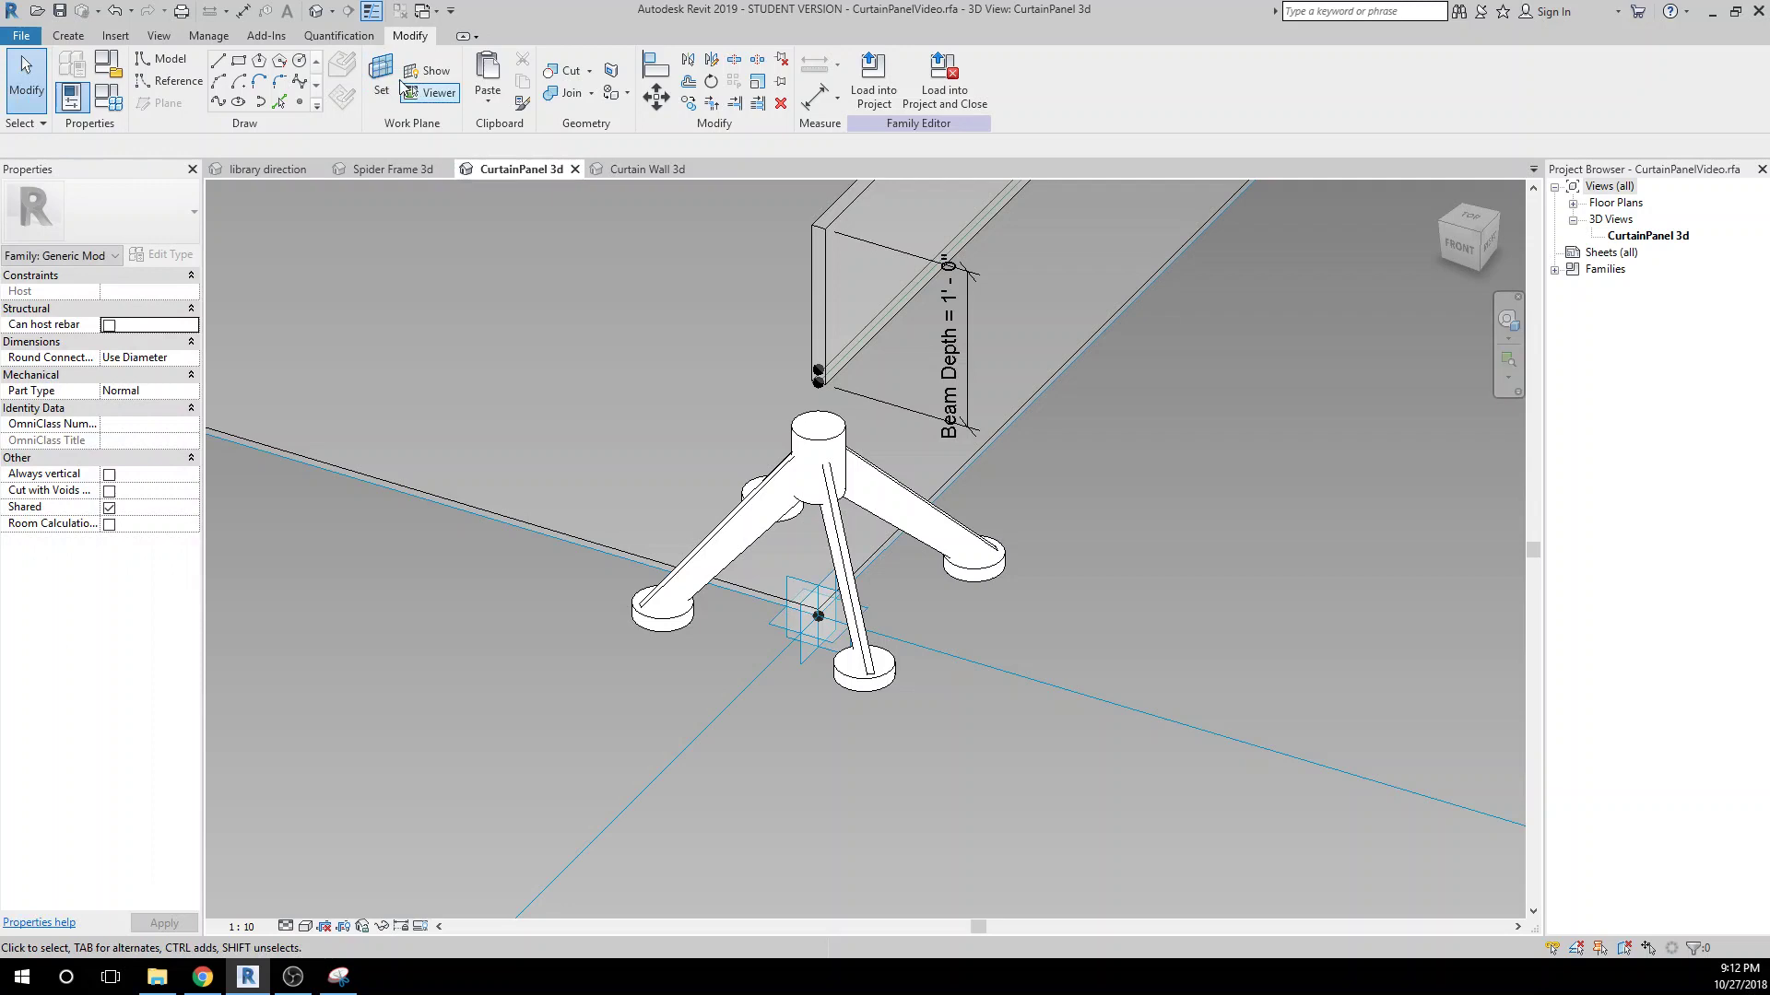
pyautogui.click(299, 102)
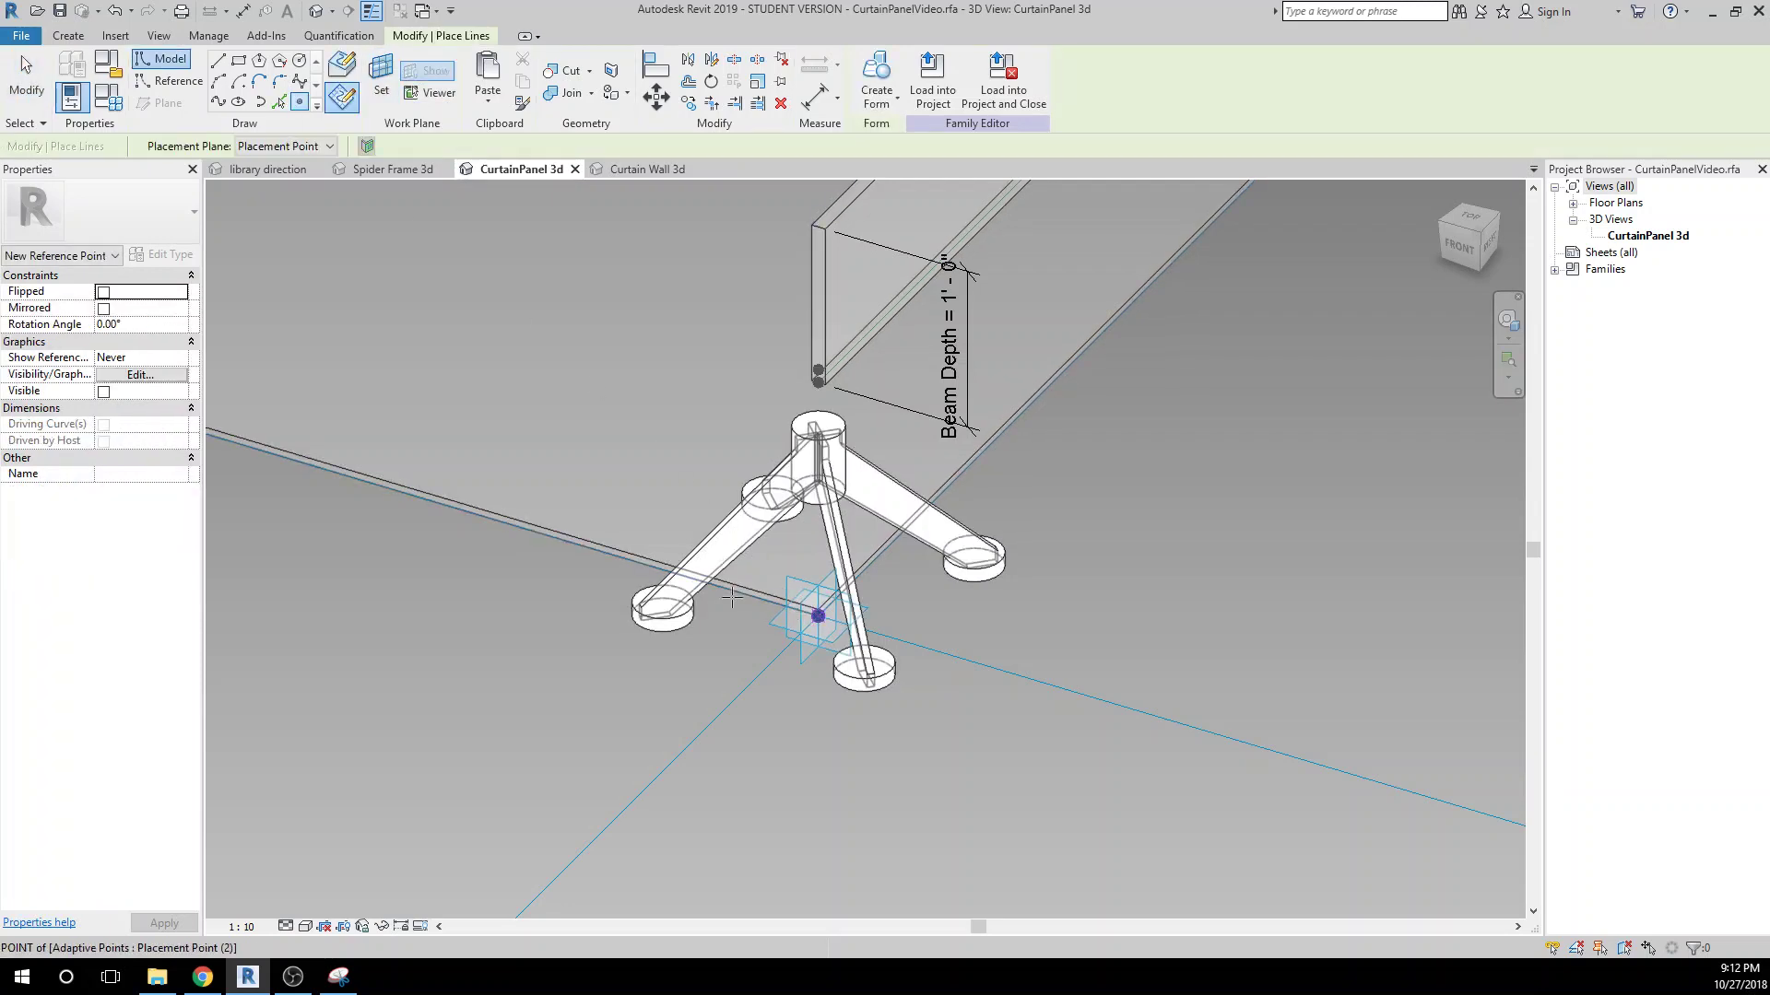
pyautogui.click(26, 90)
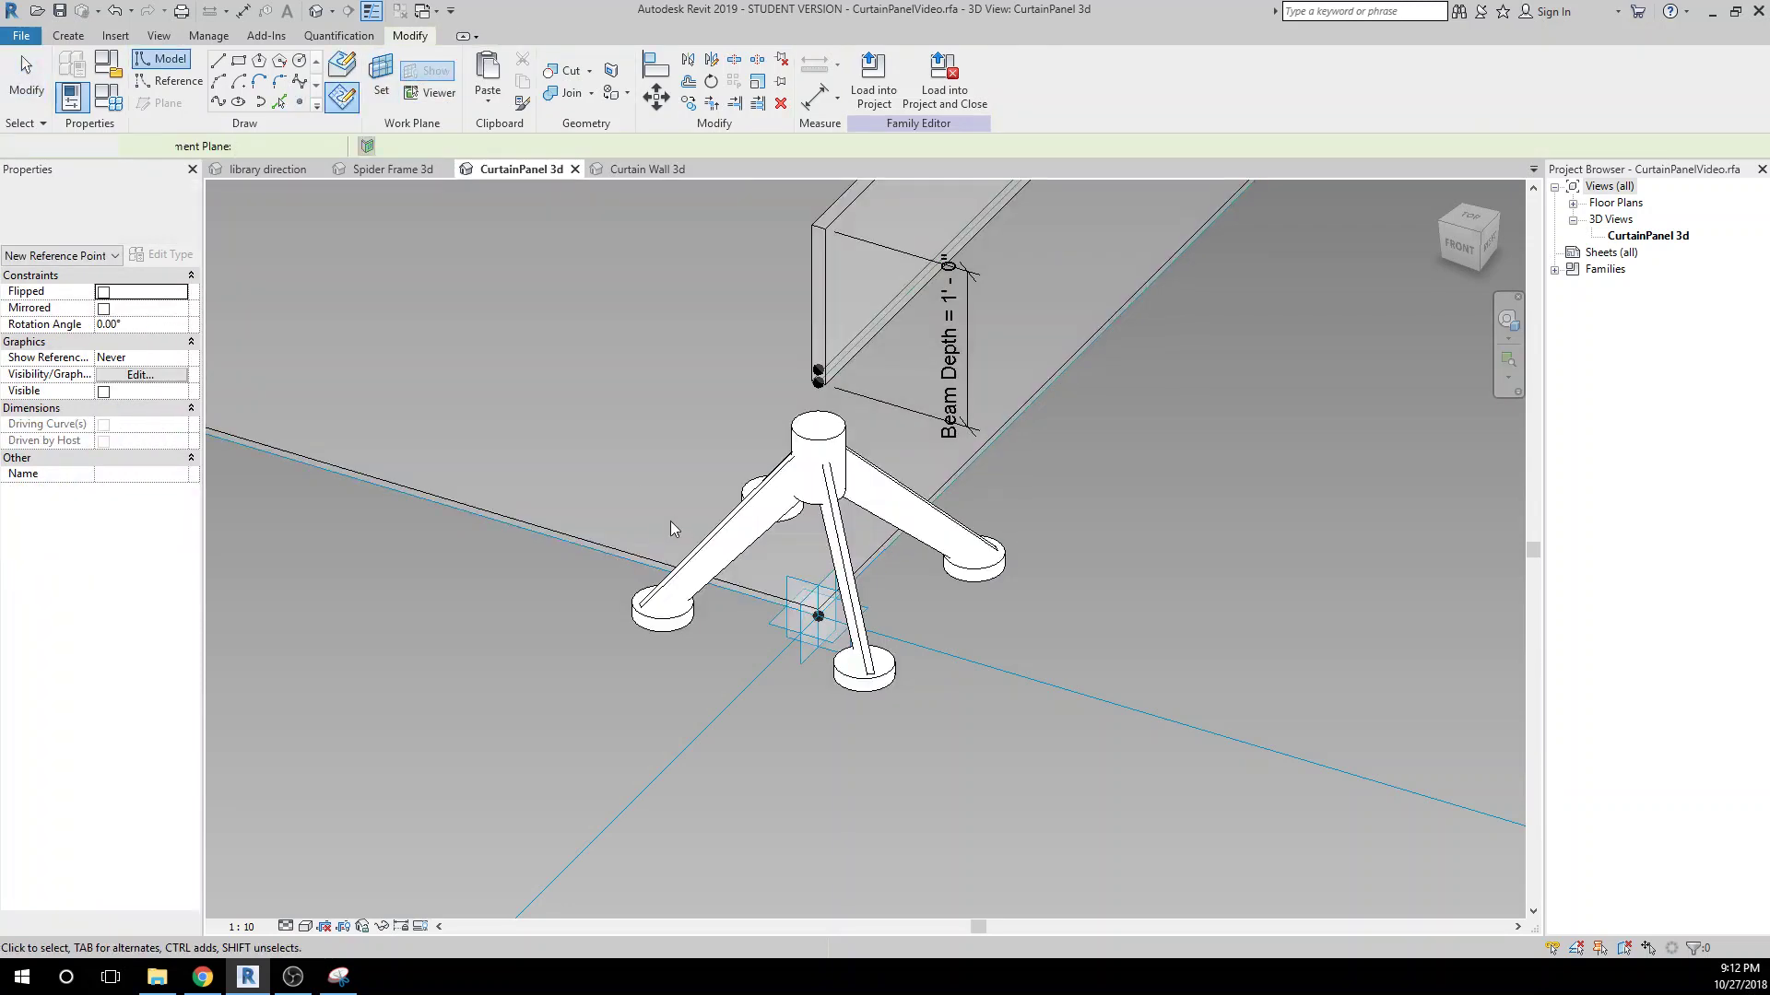
# Associate the second reference point's offset at the spider fitting's corner with the Cable Point 2 parameter.
pyautogui.click(816, 617)
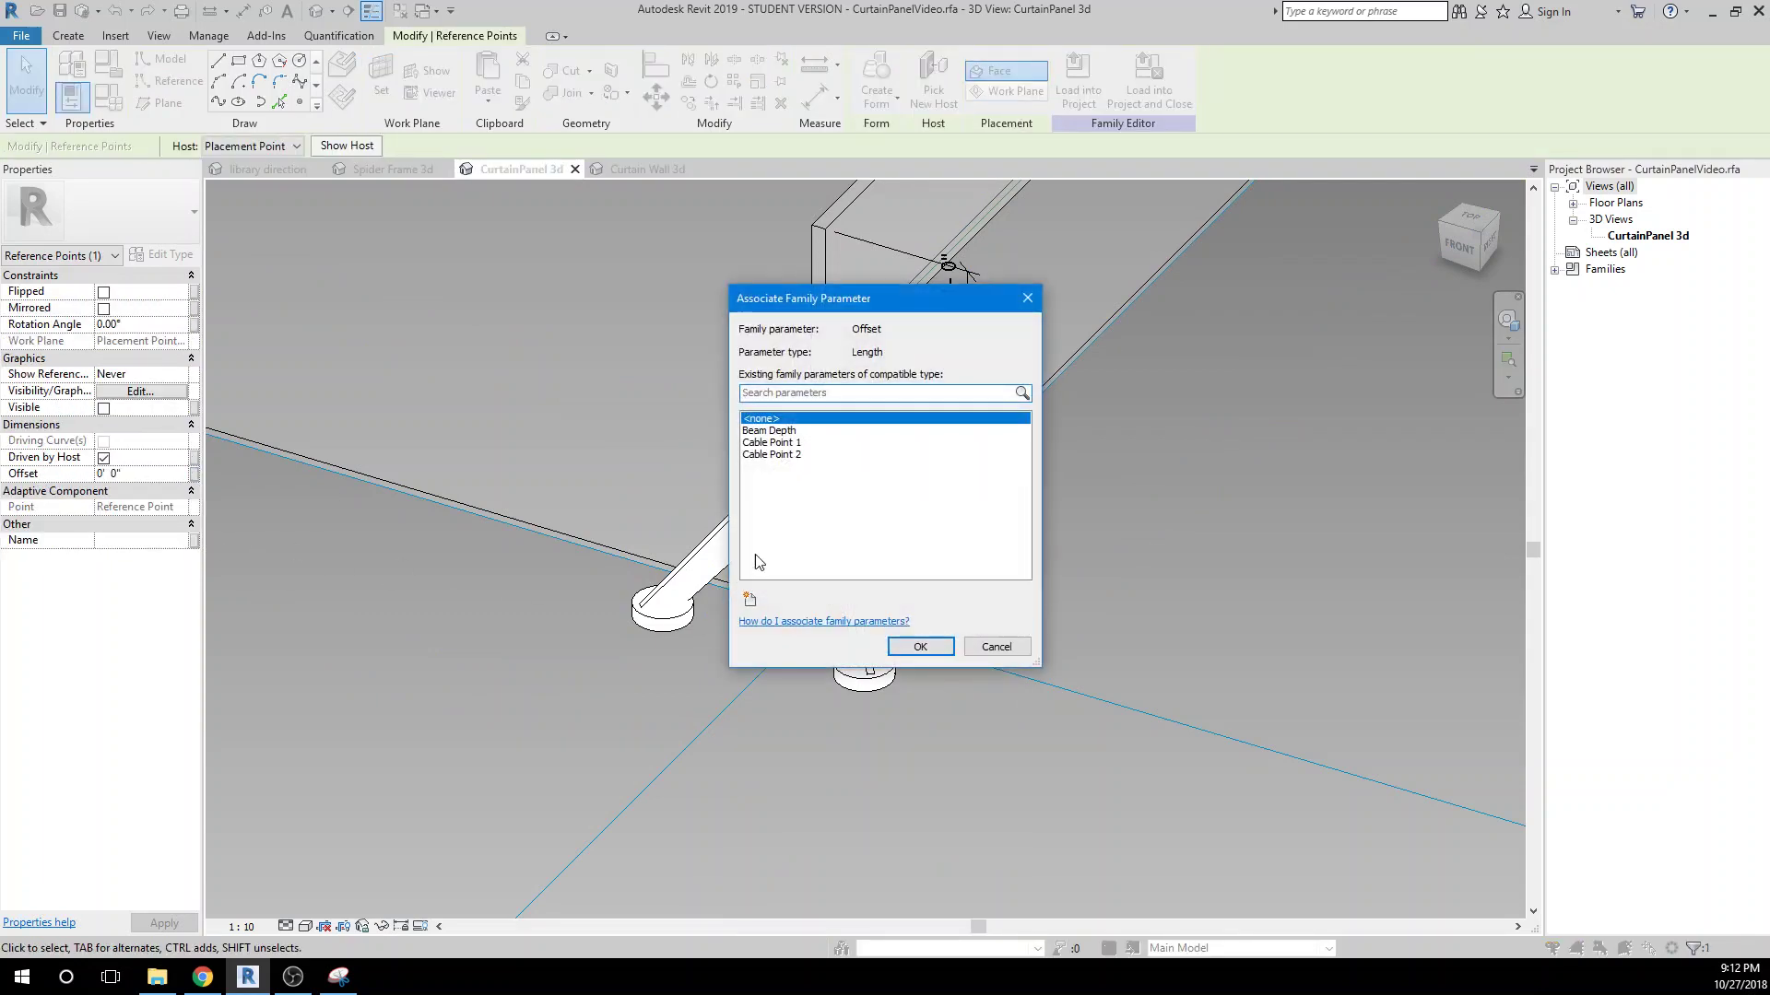
pyautogui.click(769, 456)
pyautogui.click(918, 647)
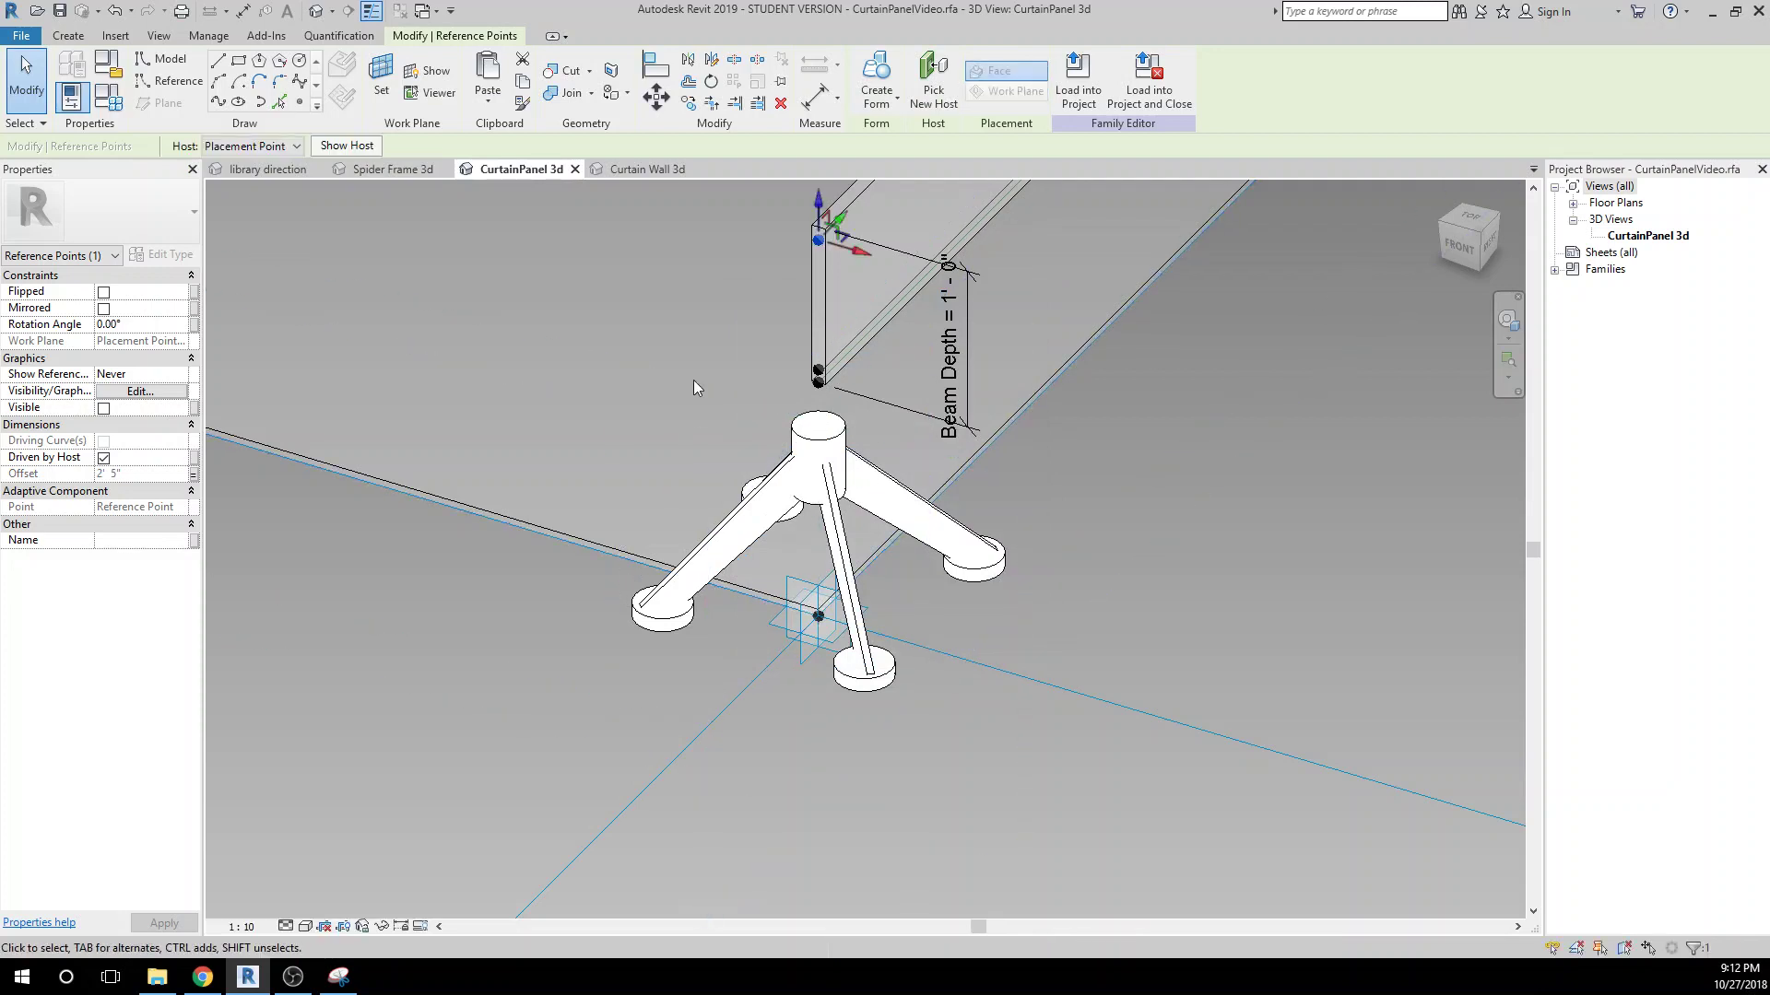
# Set the work plane on adaptive placement point 1 and place a reference point at its centre.
pyautogui.scroll(1, 739, 356)
pyautogui.moveTo(739, 355); pyautogui.dragTo(1027, 565, button='middle')
pyautogui.scroll(-1, 627, 494)
pyautogui.scroll(1, 715, 518)
pyautogui.scroll(-1, 735, 565)
pyautogui.scroll(1, 660, 467)
pyautogui.moveTo(660, 466); pyautogui.dragTo(800, 516, button='middle')
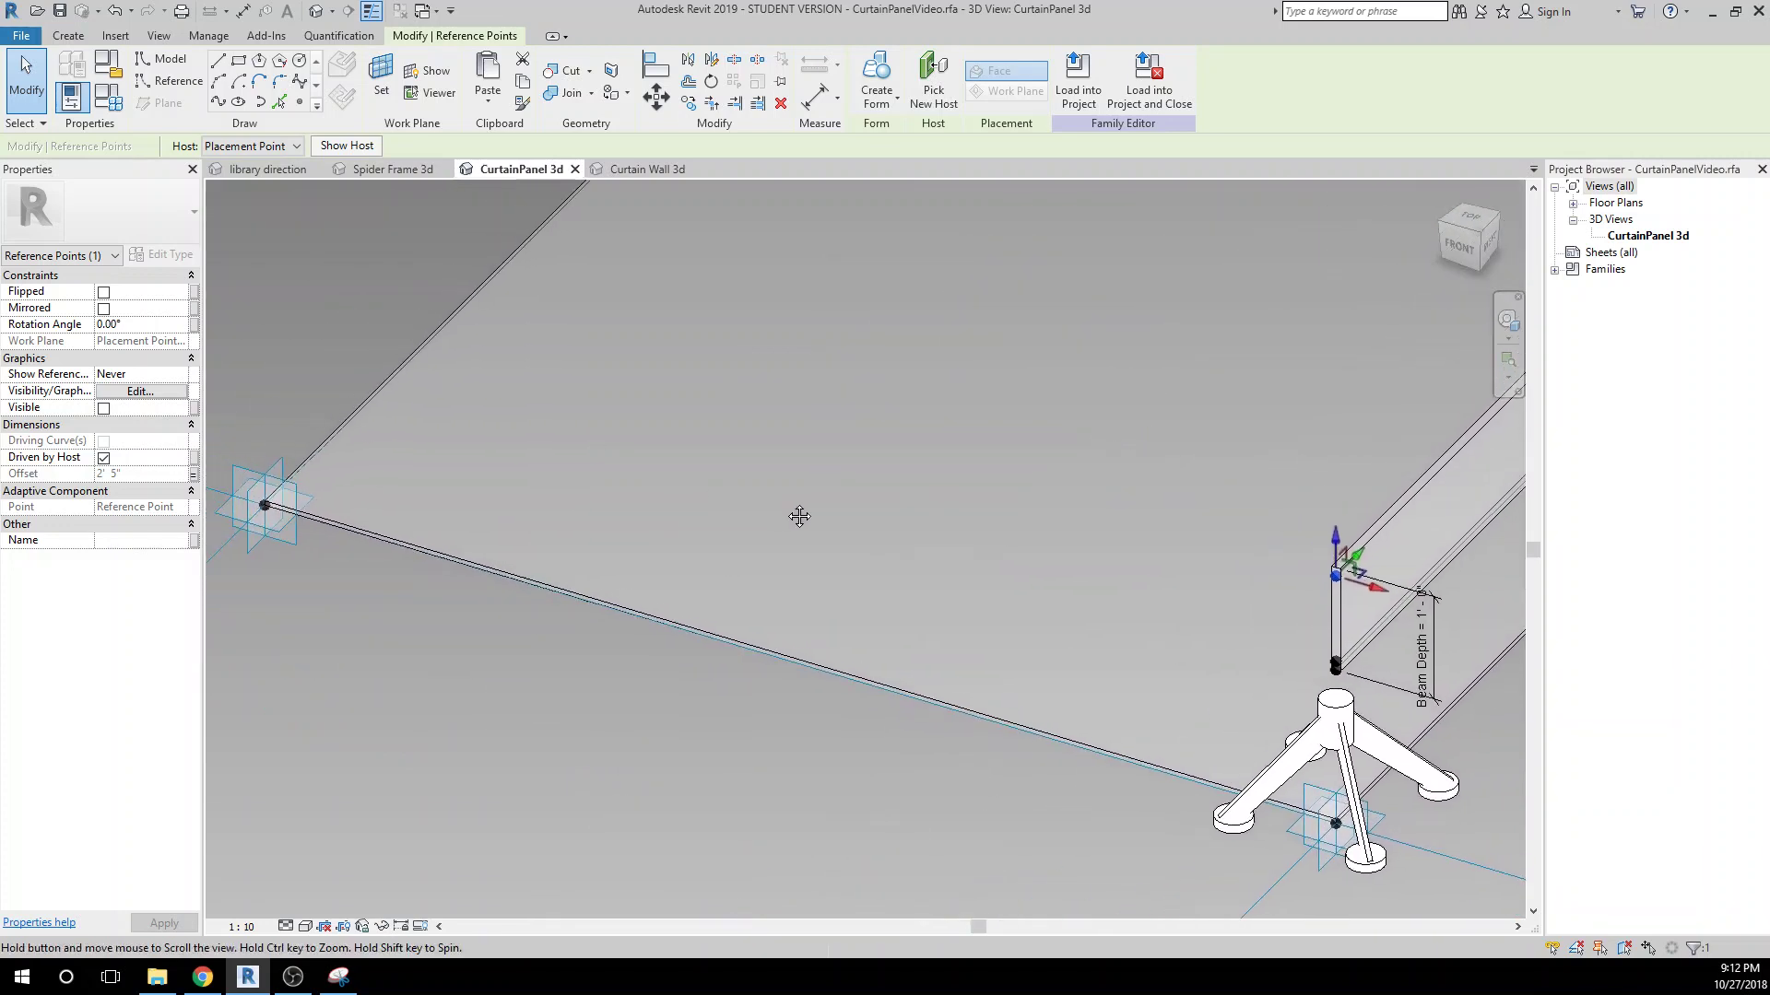
pyautogui.scroll(-1, 794, 510)
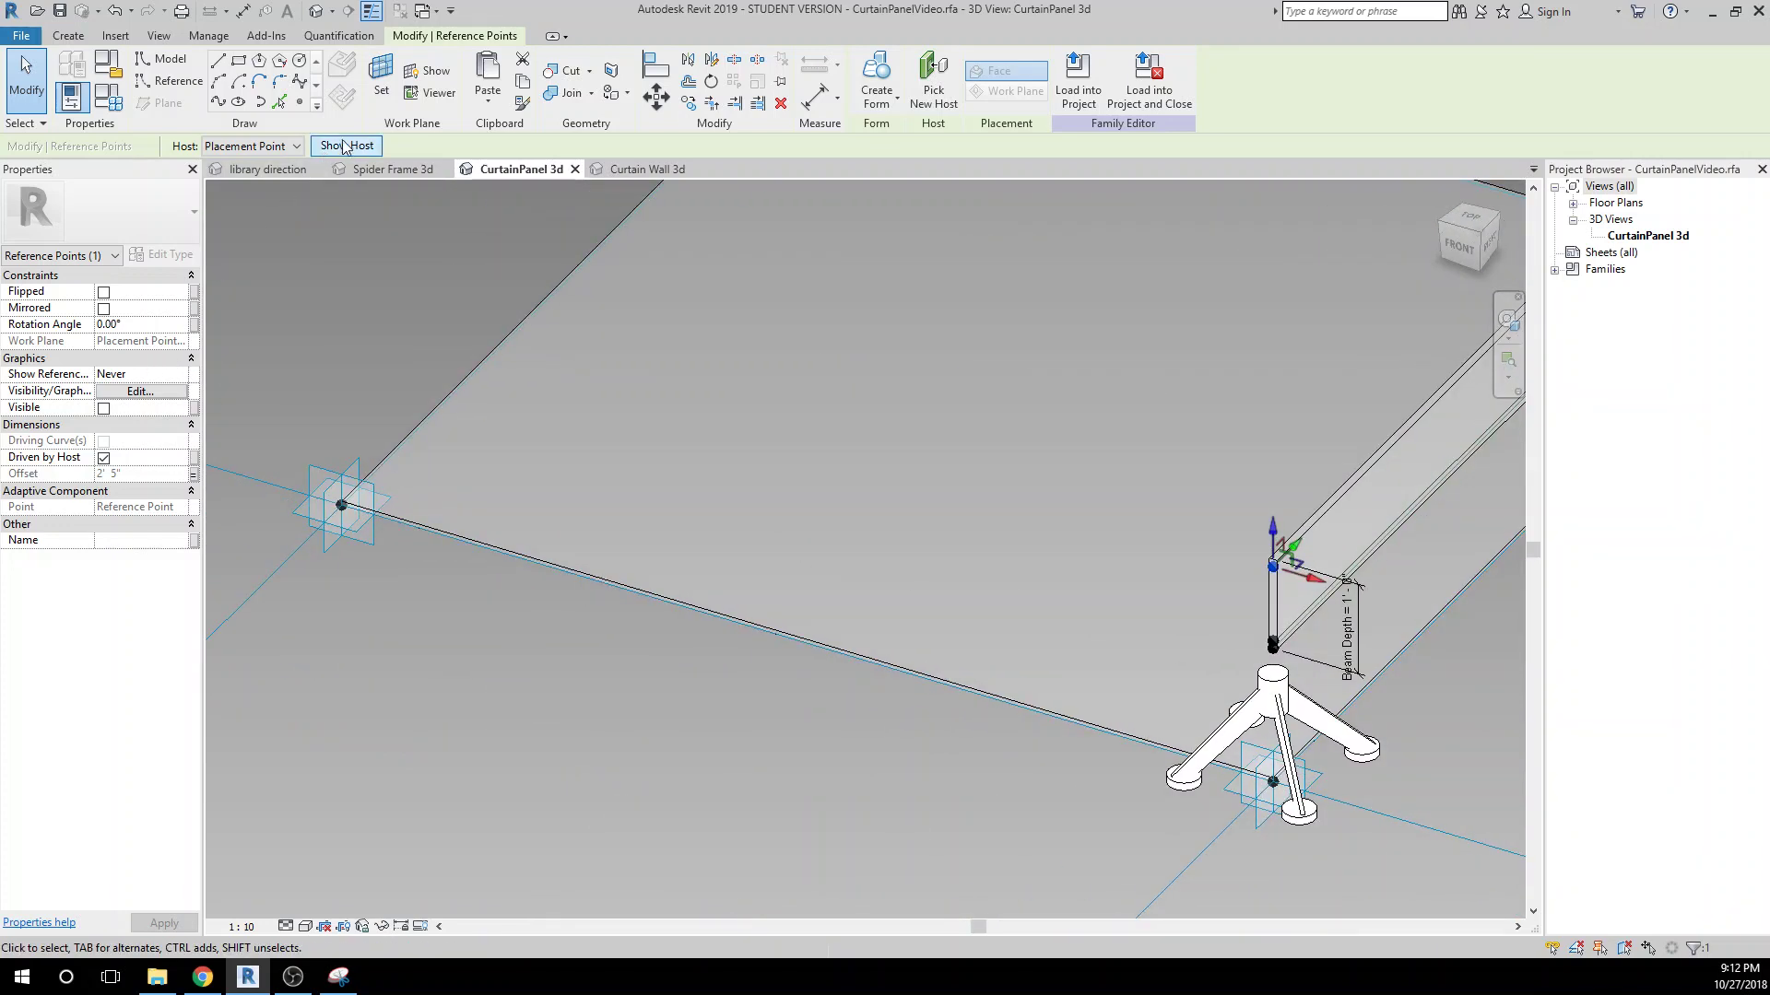
pyautogui.click(381, 78)
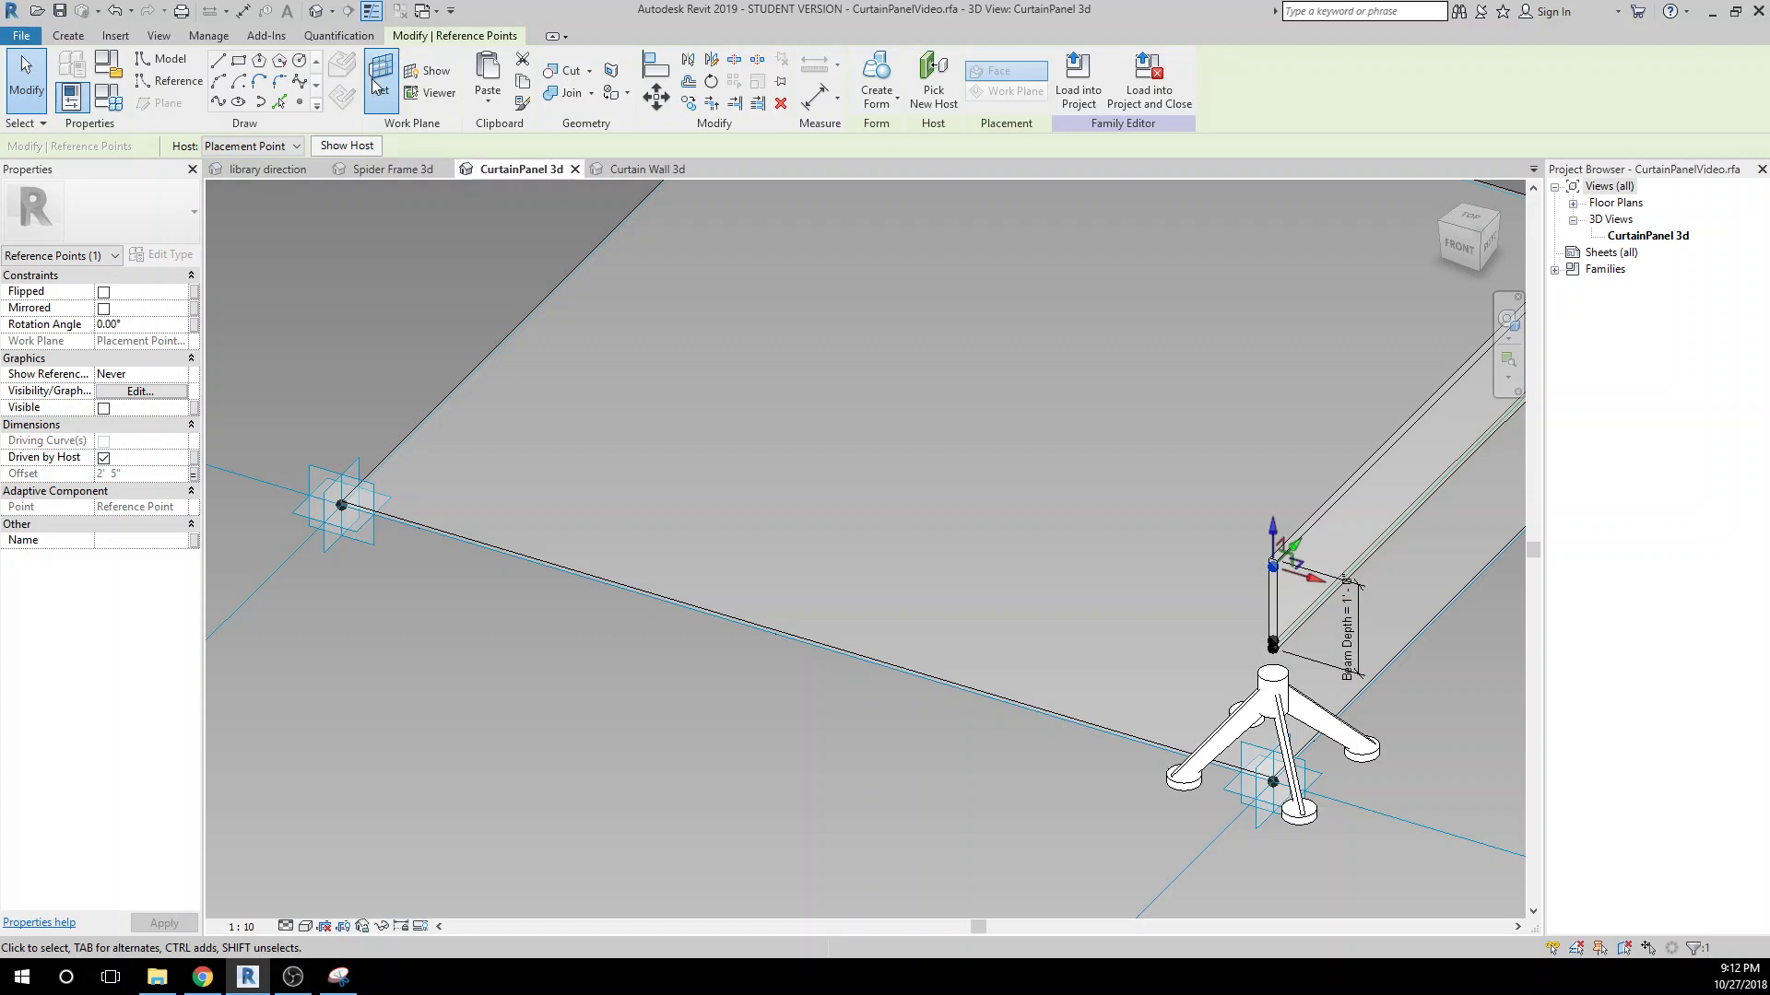
pyautogui.click(289, 506)
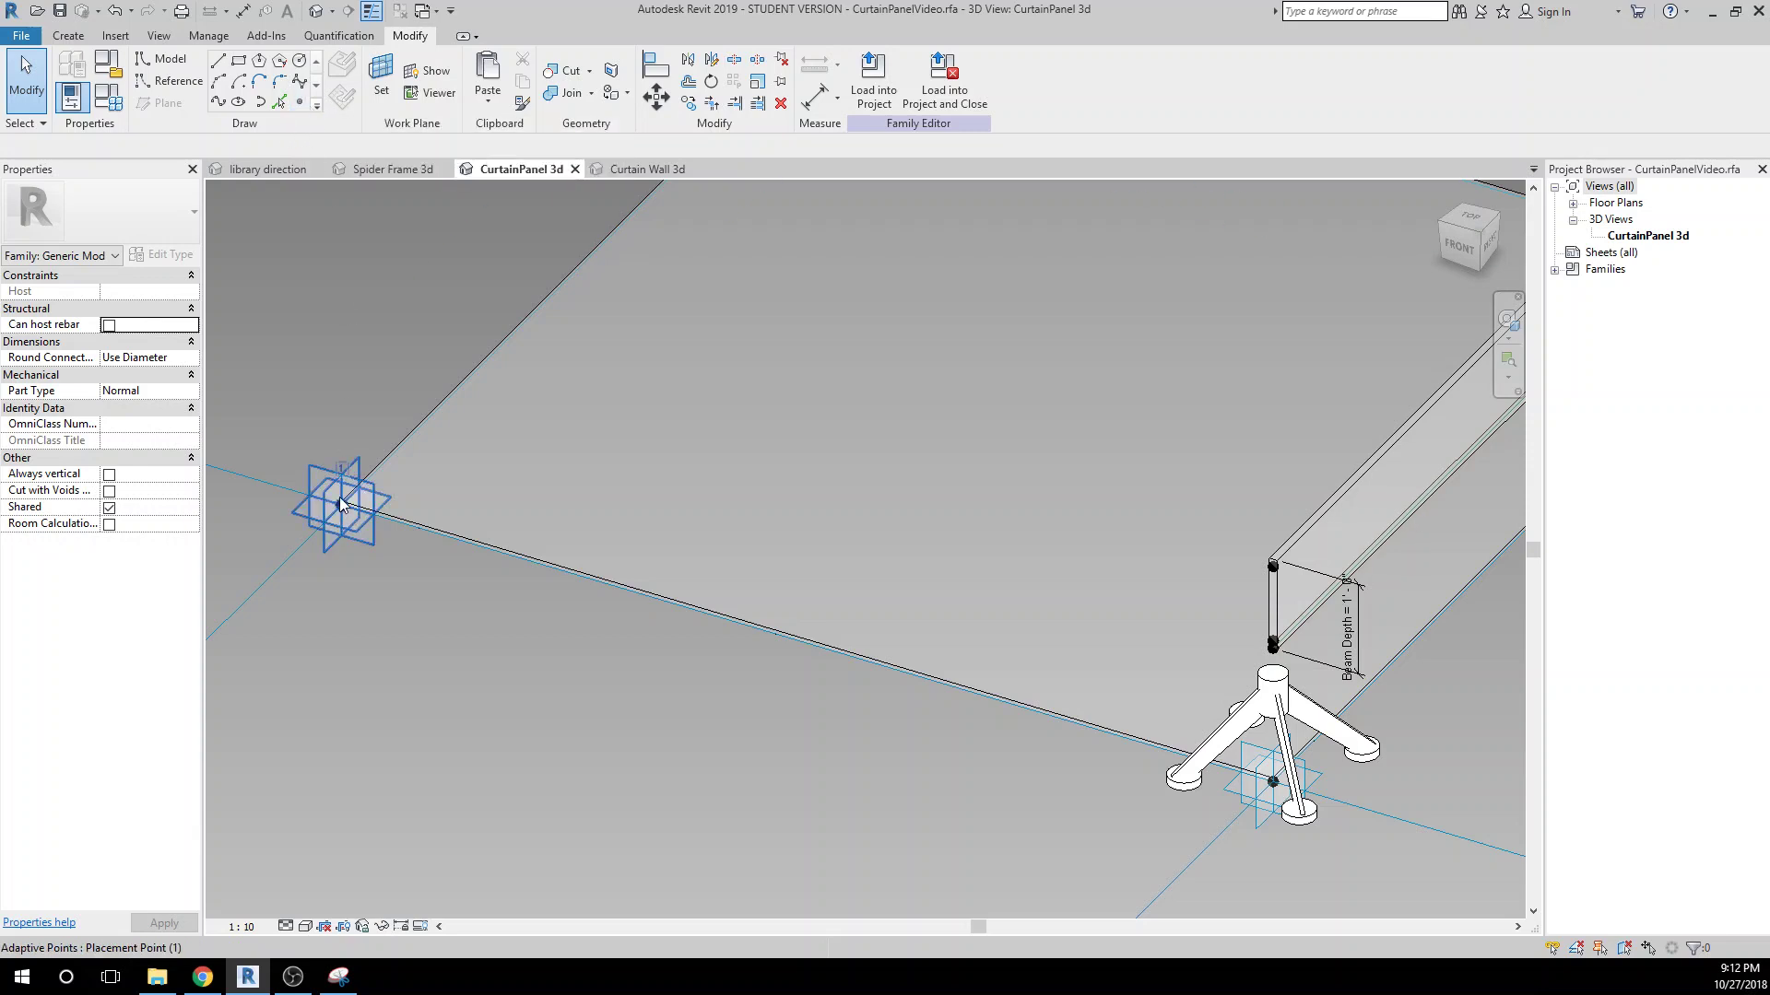
pyautogui.click(387, 92)
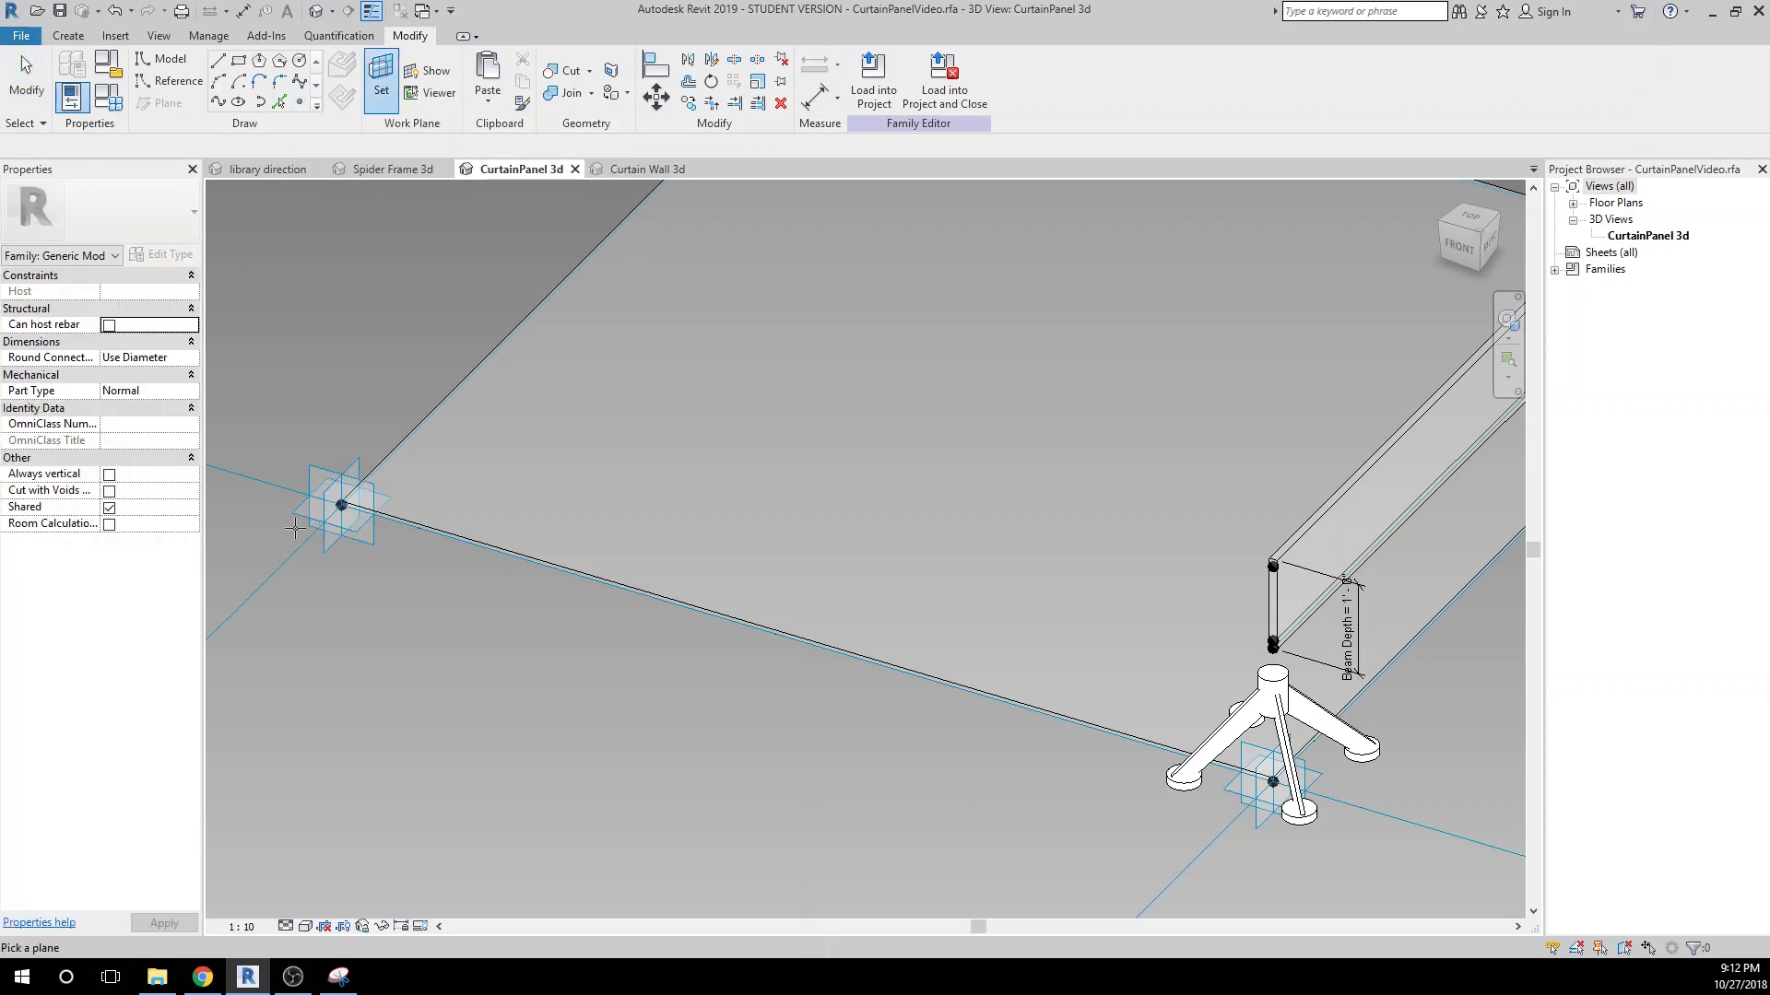
pyautogui.click(300, 101)
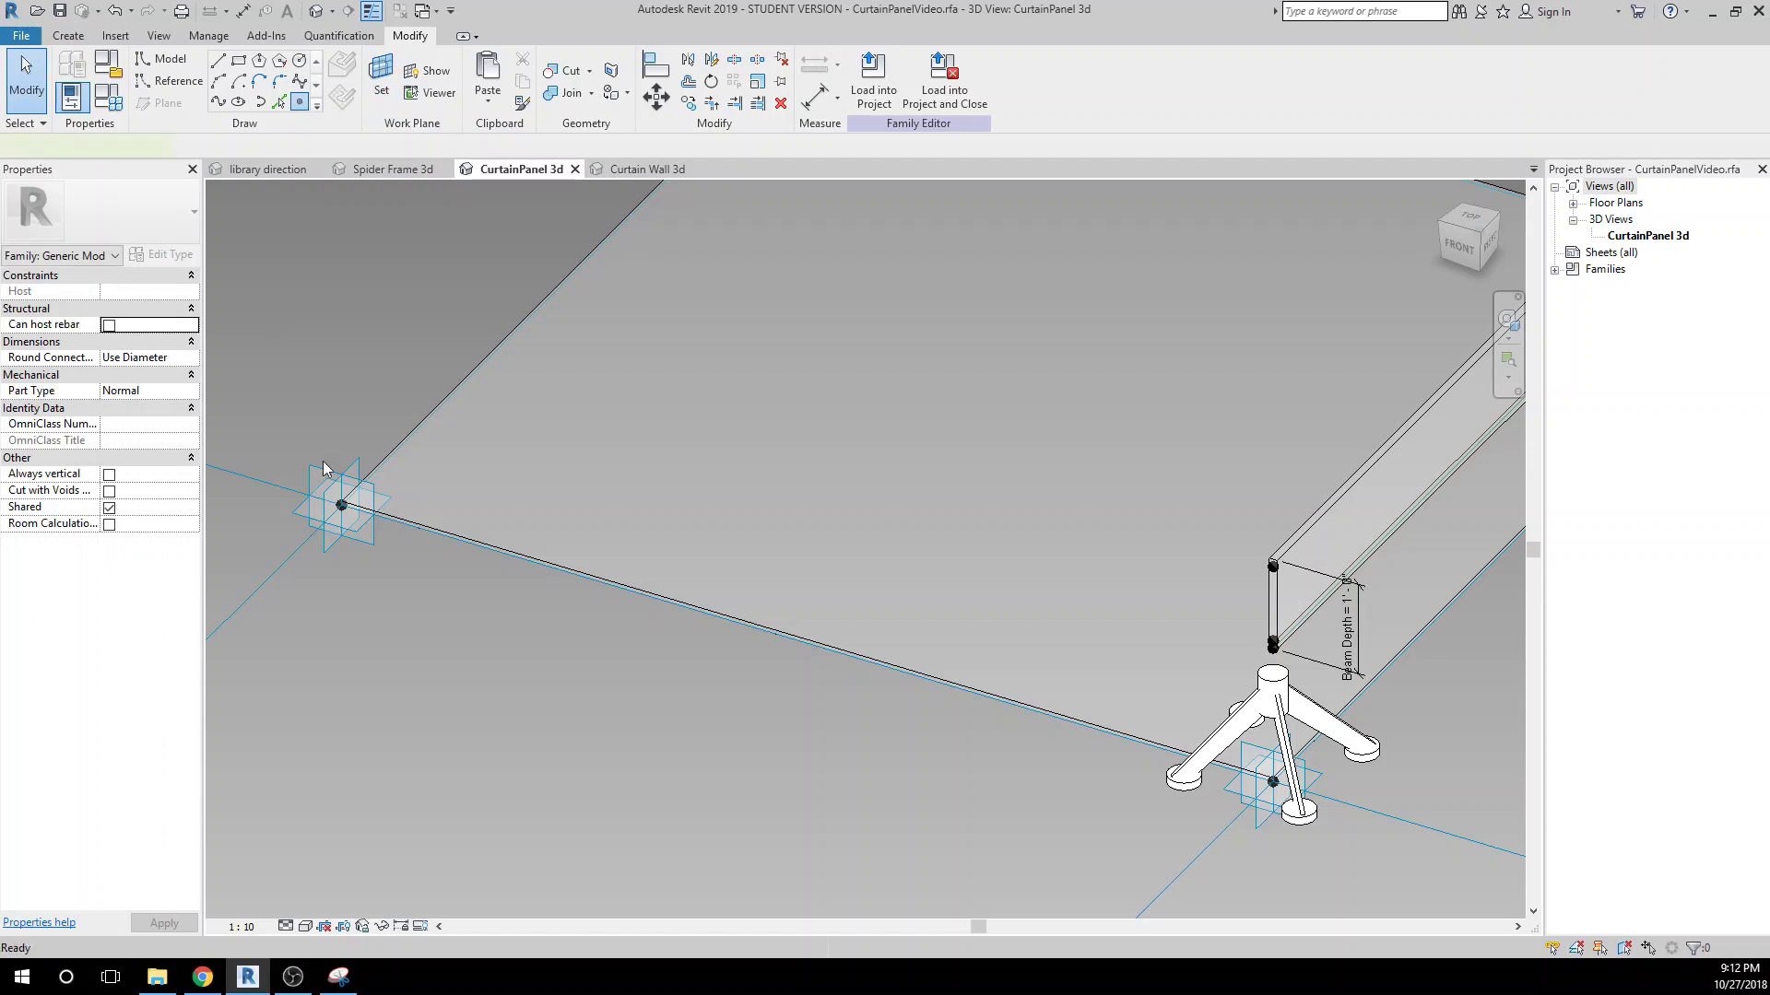
pyautogui.click(341, 505)
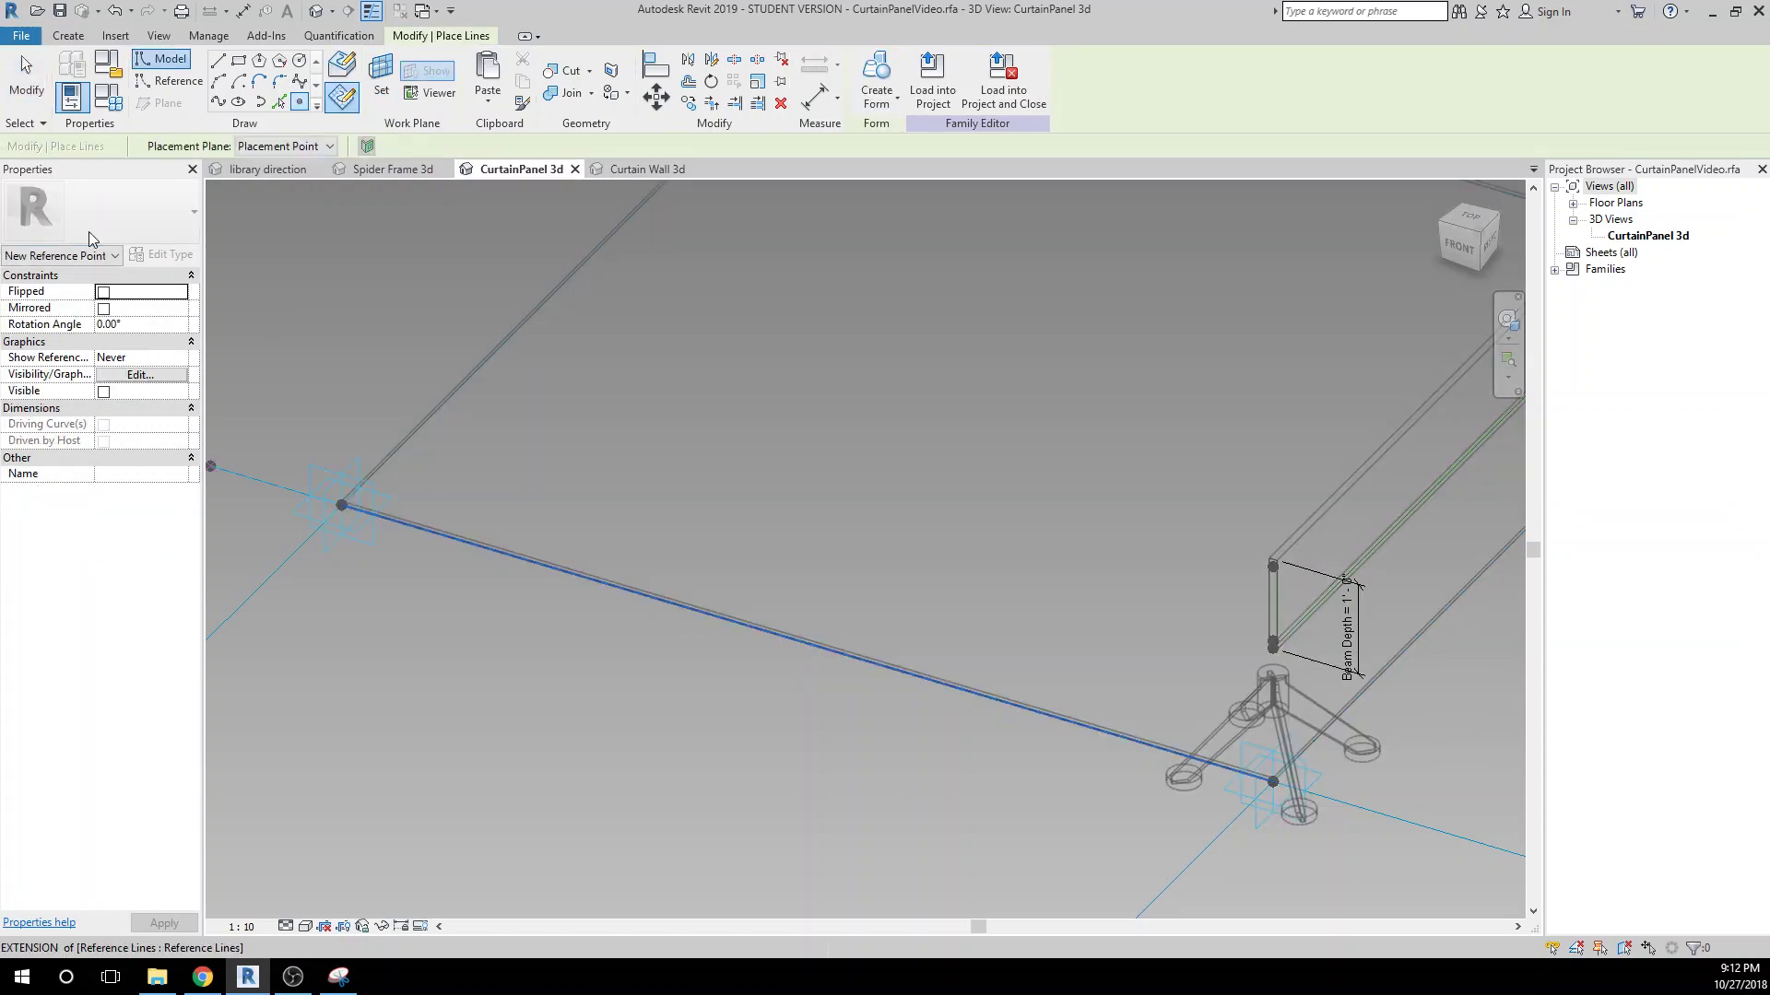
pyautogui.click(25, 92)
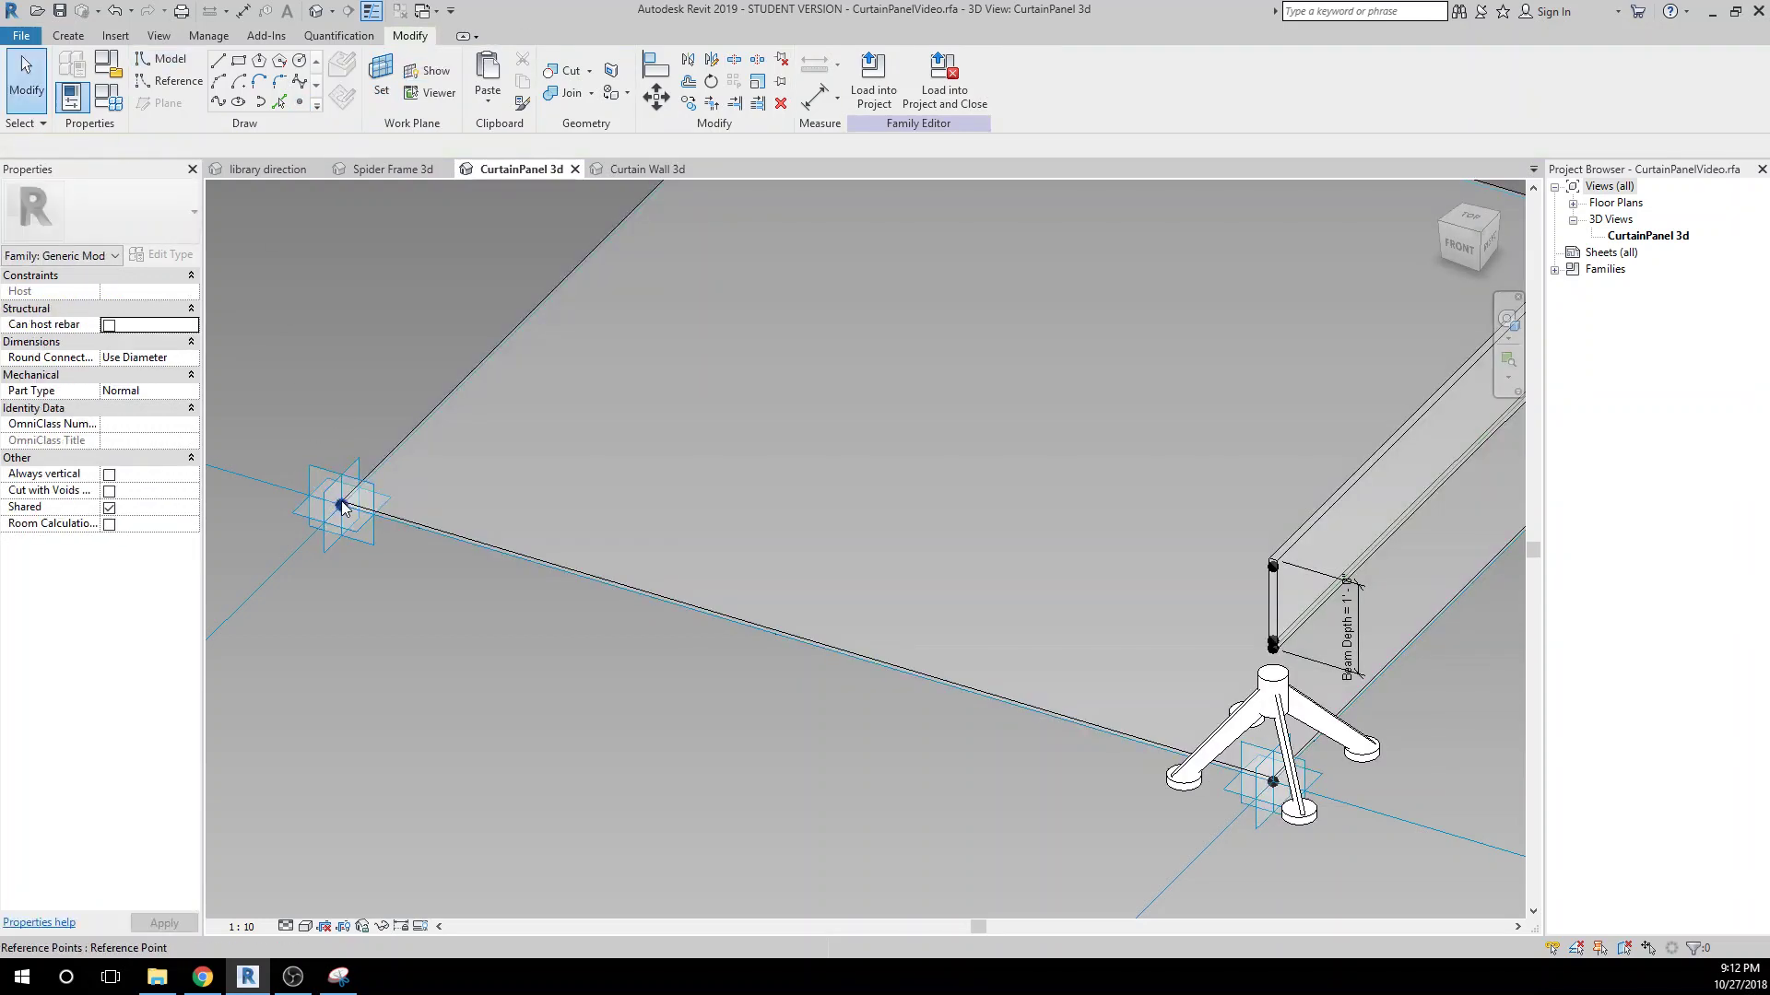
# Associate the offset of the new reference point at placement point 1 with the Cable Point 1 parameter.
pyautogui.click(341, 506)
pyautogui.click(195, 474)
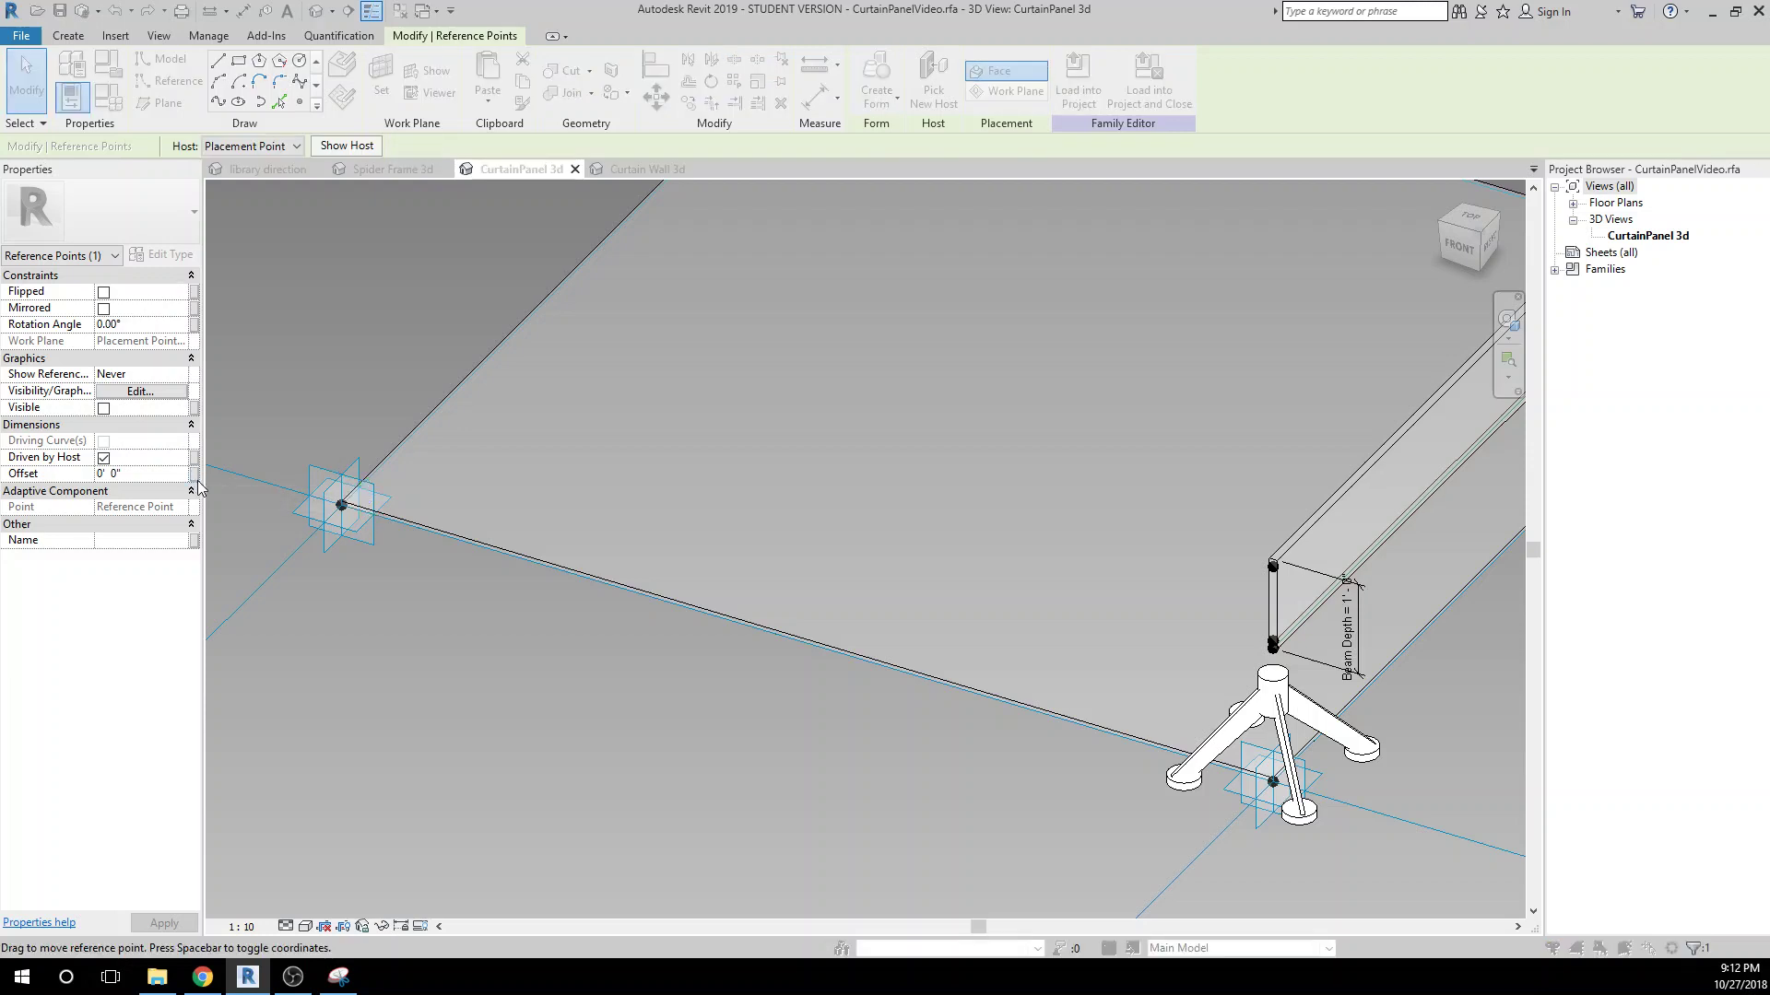
pyautogui.click(751, 444)
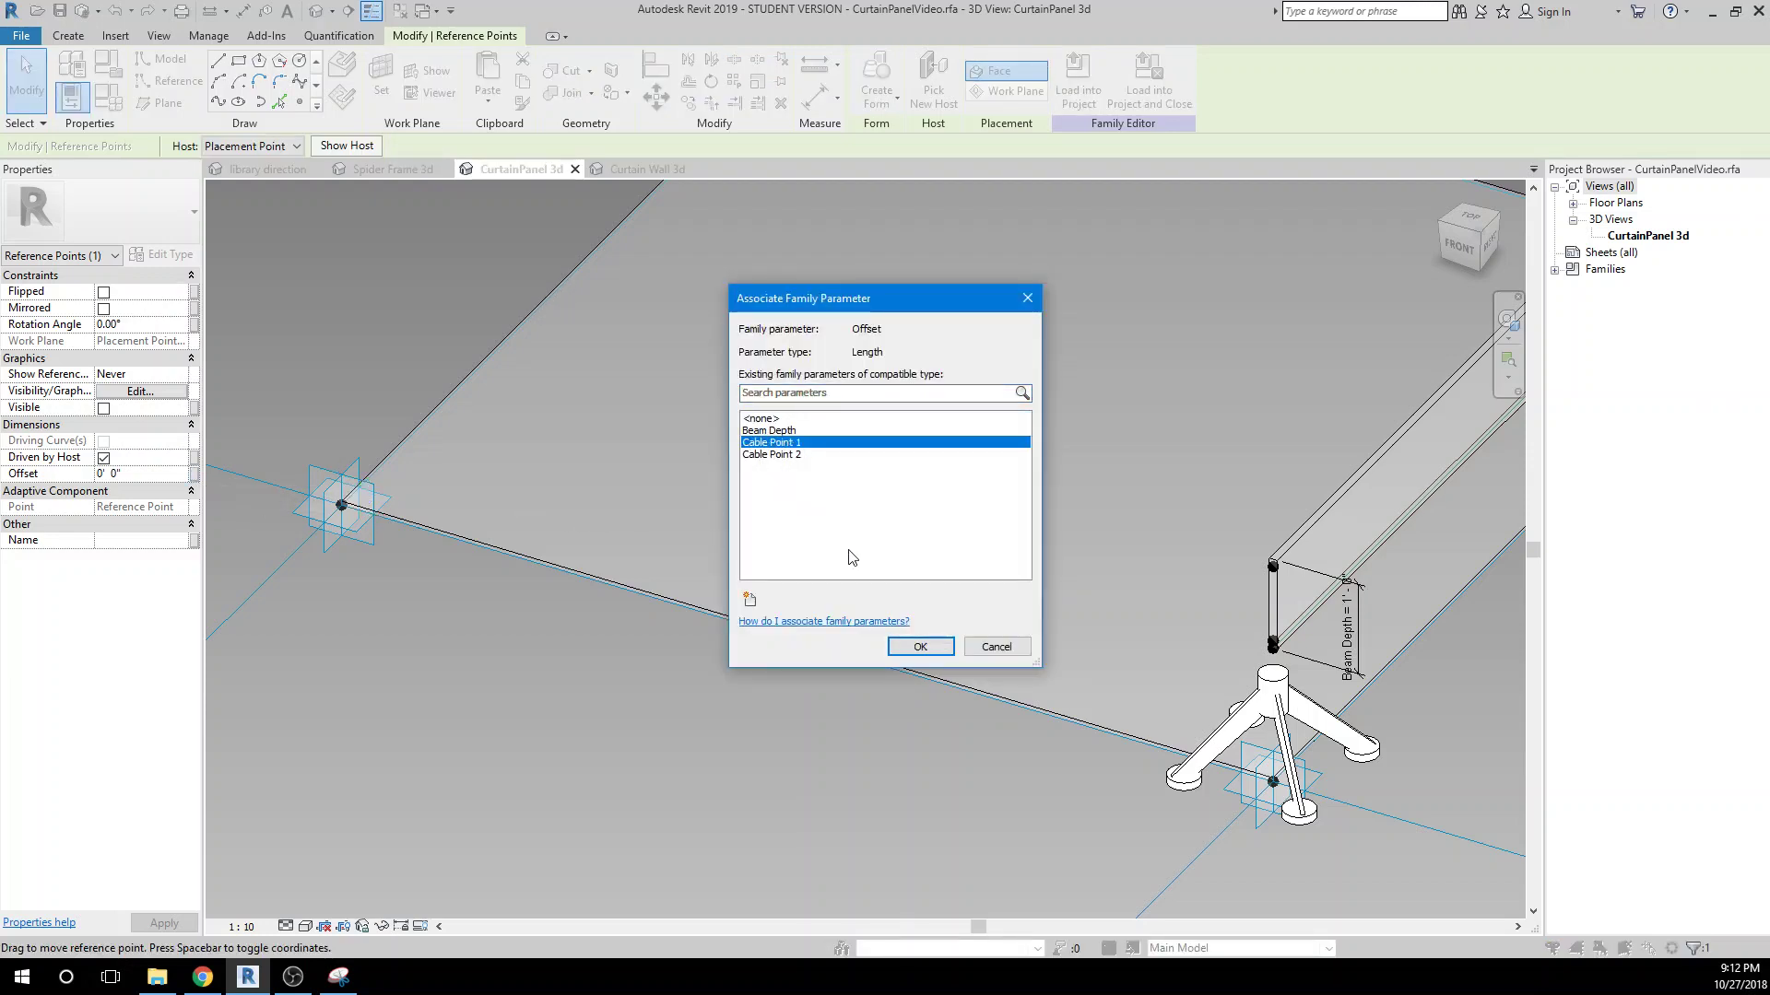
pyautogui.click(920, 648)
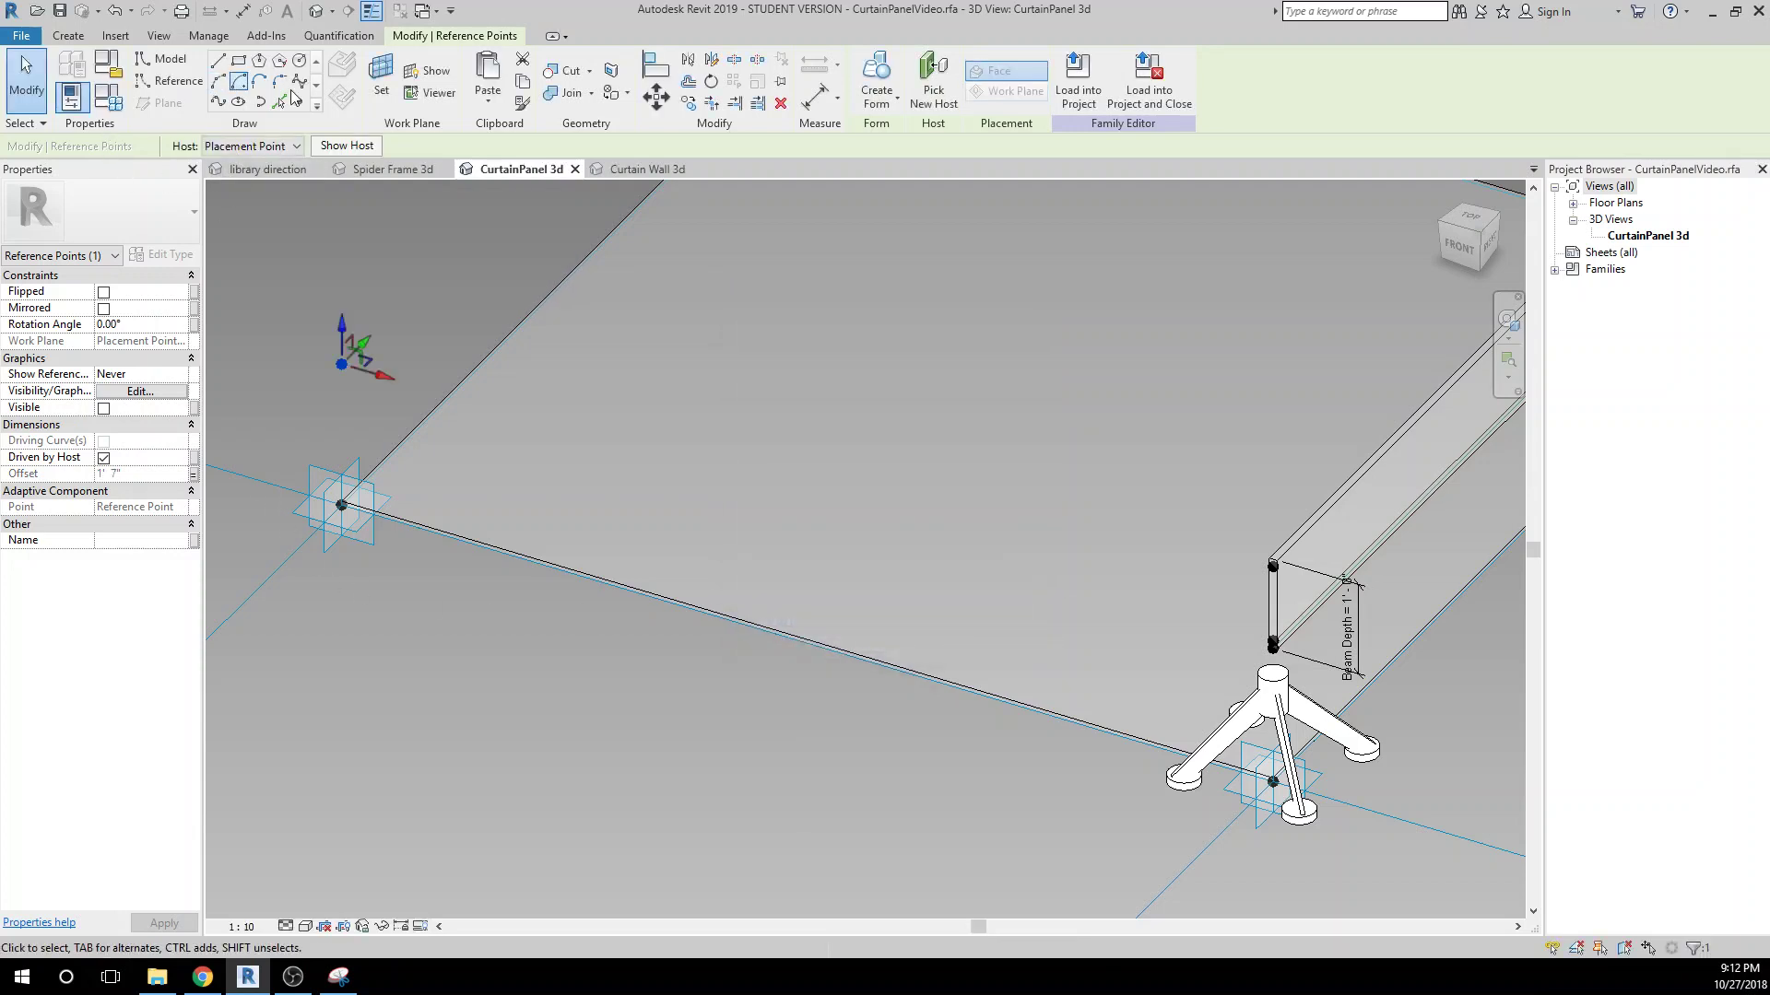
pyautogui.press('Escape')
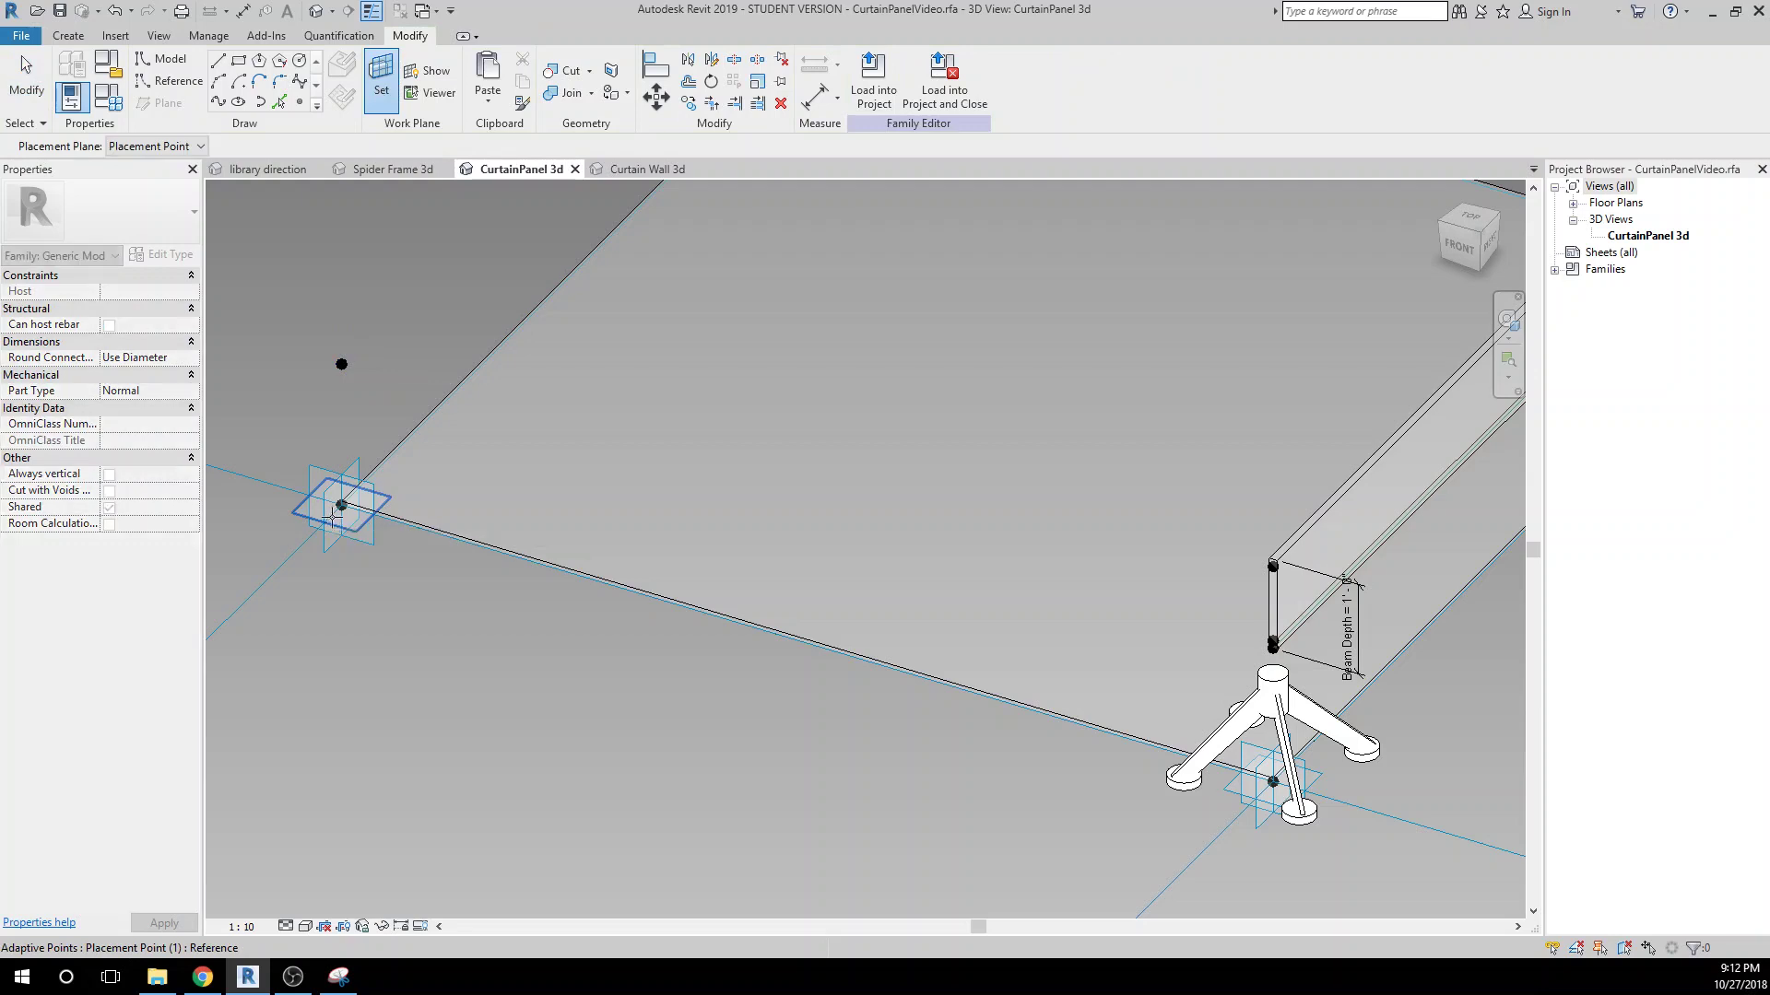
# Place another reference point on the same plane at adaptive placement point 1.
pyautogui.click(298, 104)
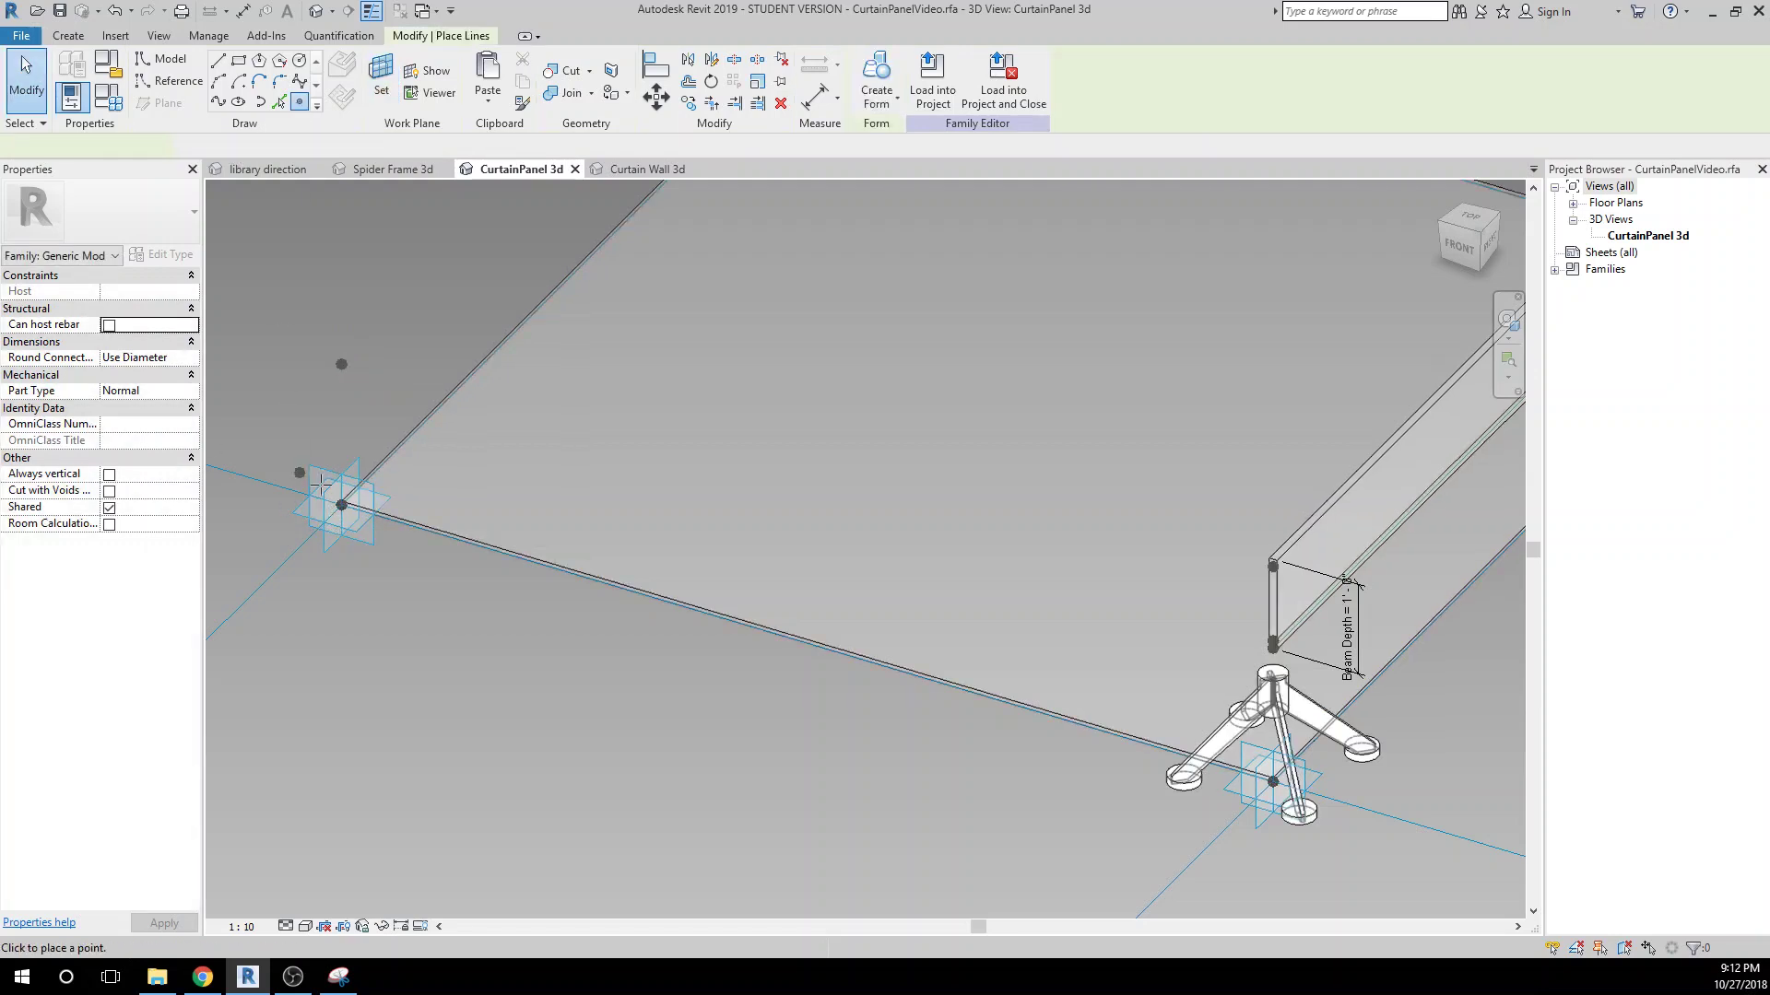
pyautogui.press('Escape')
pyautogui.press('Escape')
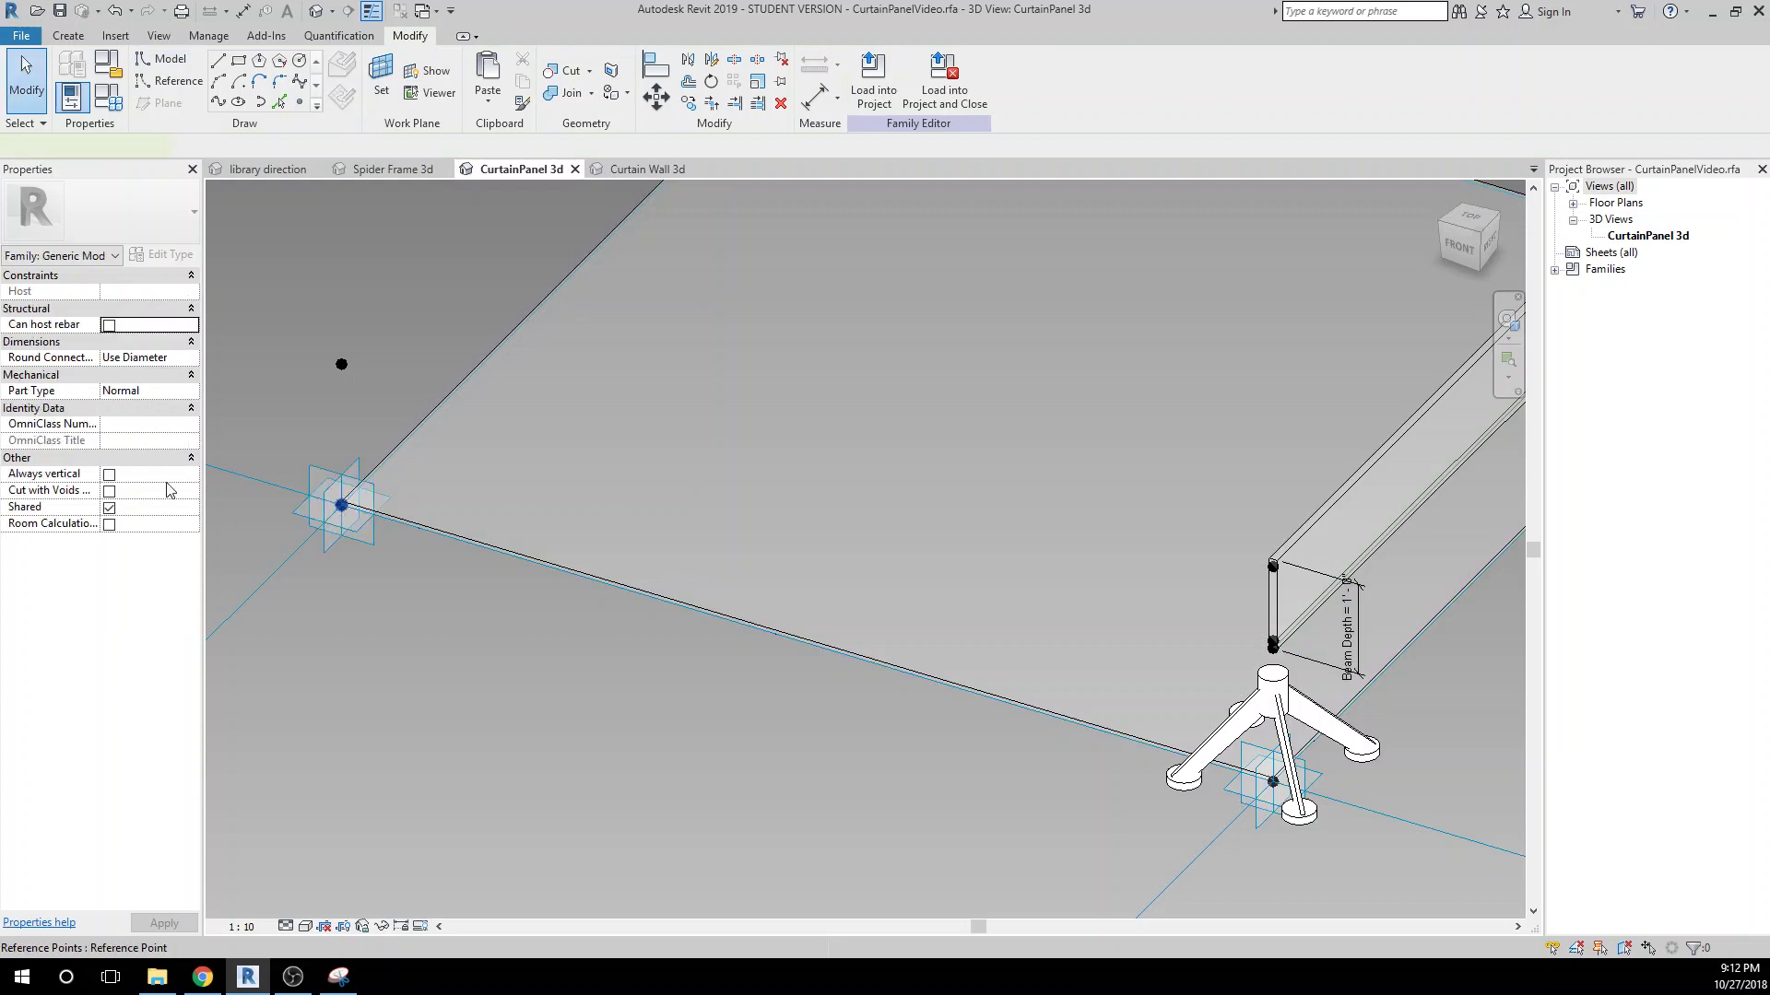
# Associate the offset of this second reference point at placement point 1 with the Cable Point 2 parameter.
pyautogui.click(194, 475)
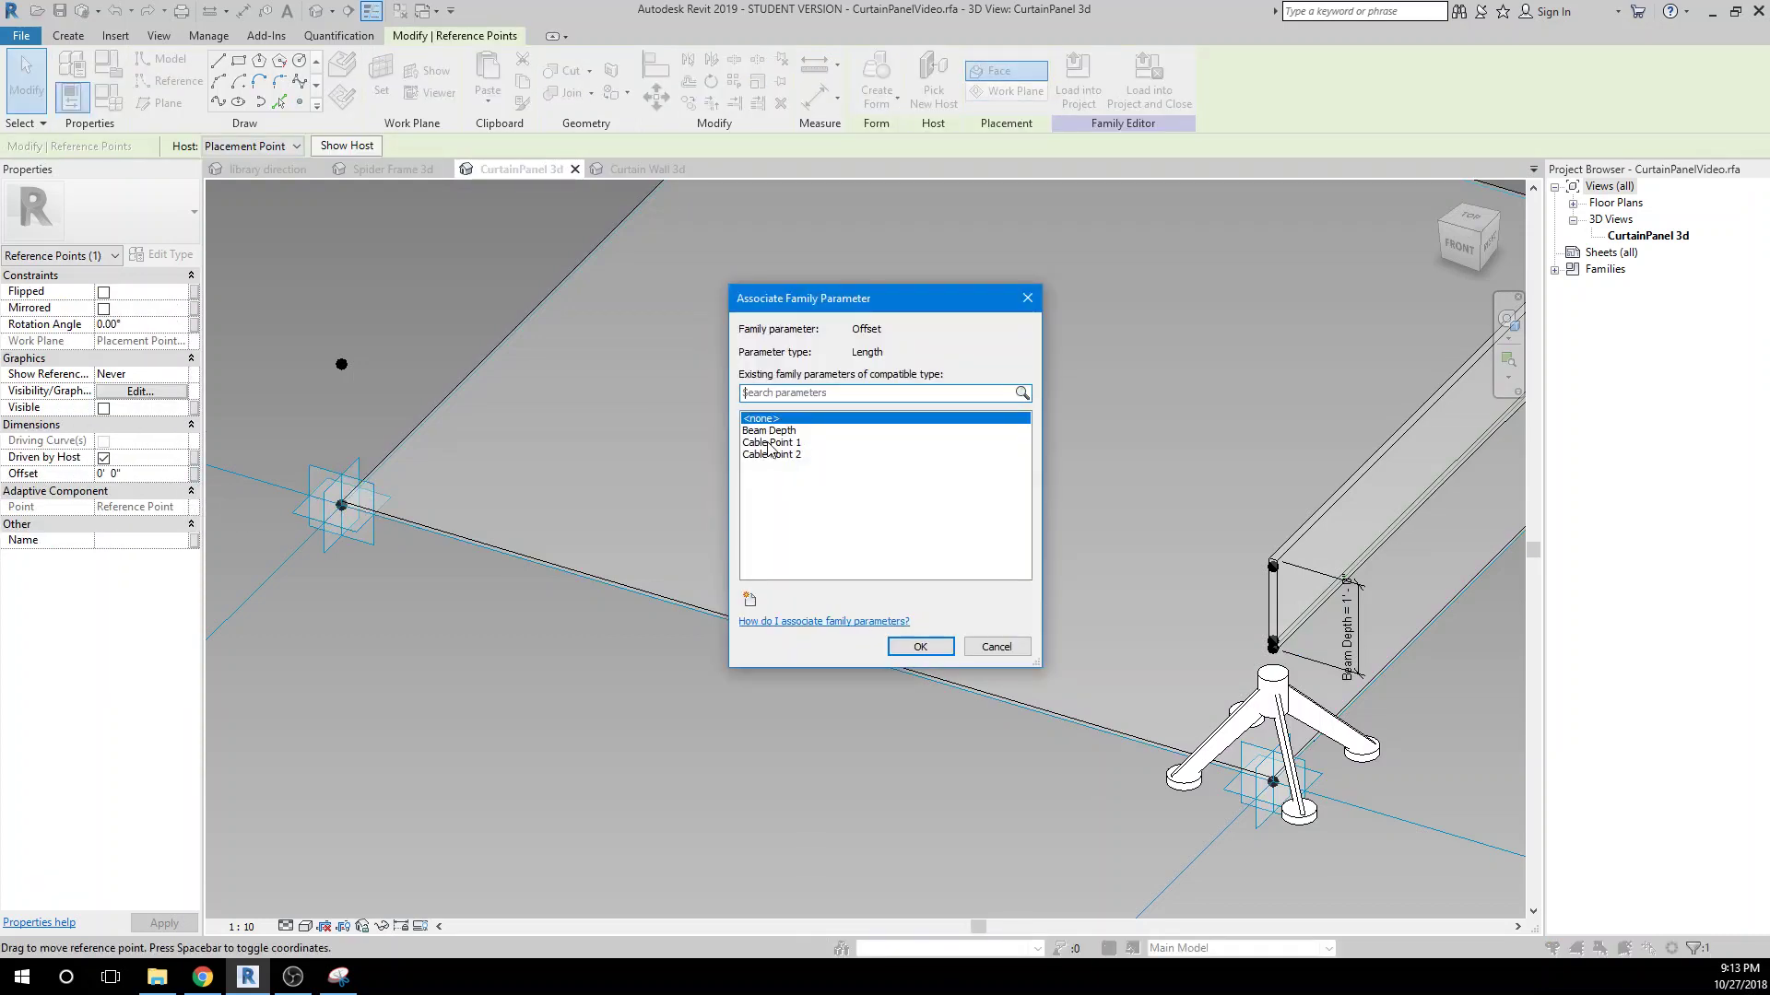
pyautogui.click(770, 443)
pyautogui.click(772, 455)
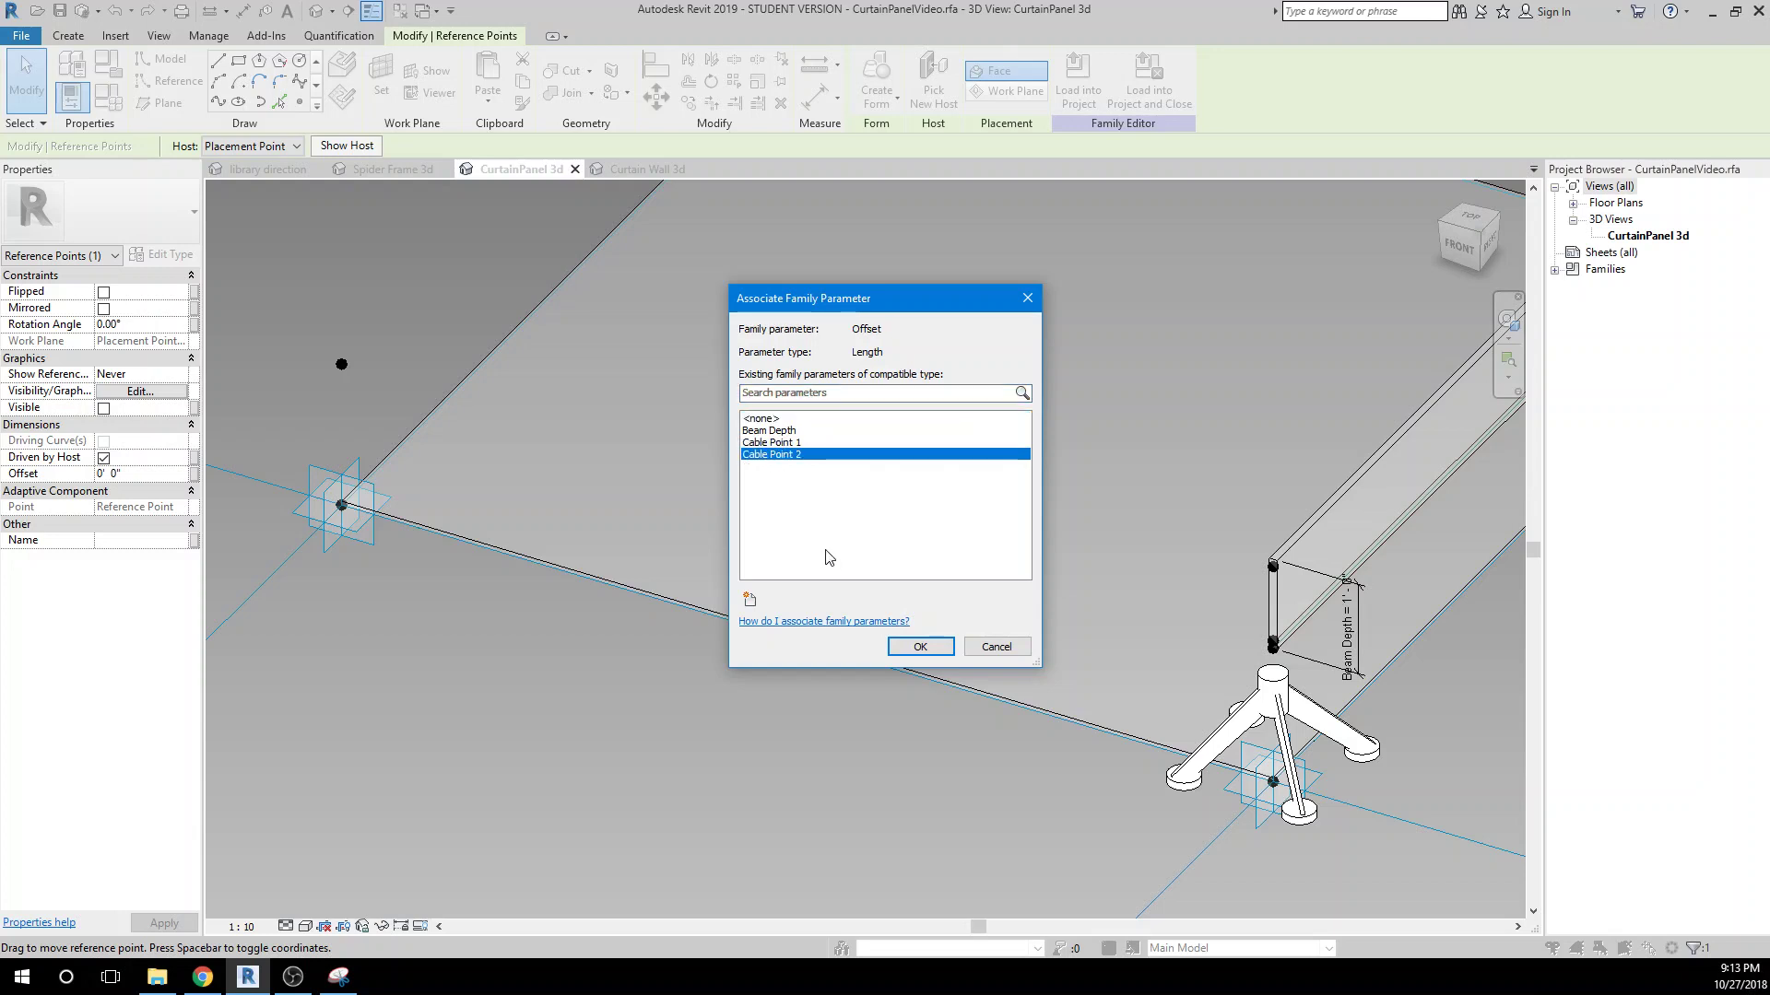
pyautogui.click(919, 647)
# Test the cable points by moving adaptive placement points 1 and 2 vertically, and undo each move.
pyautogui.scroll(-3, 623, 732)
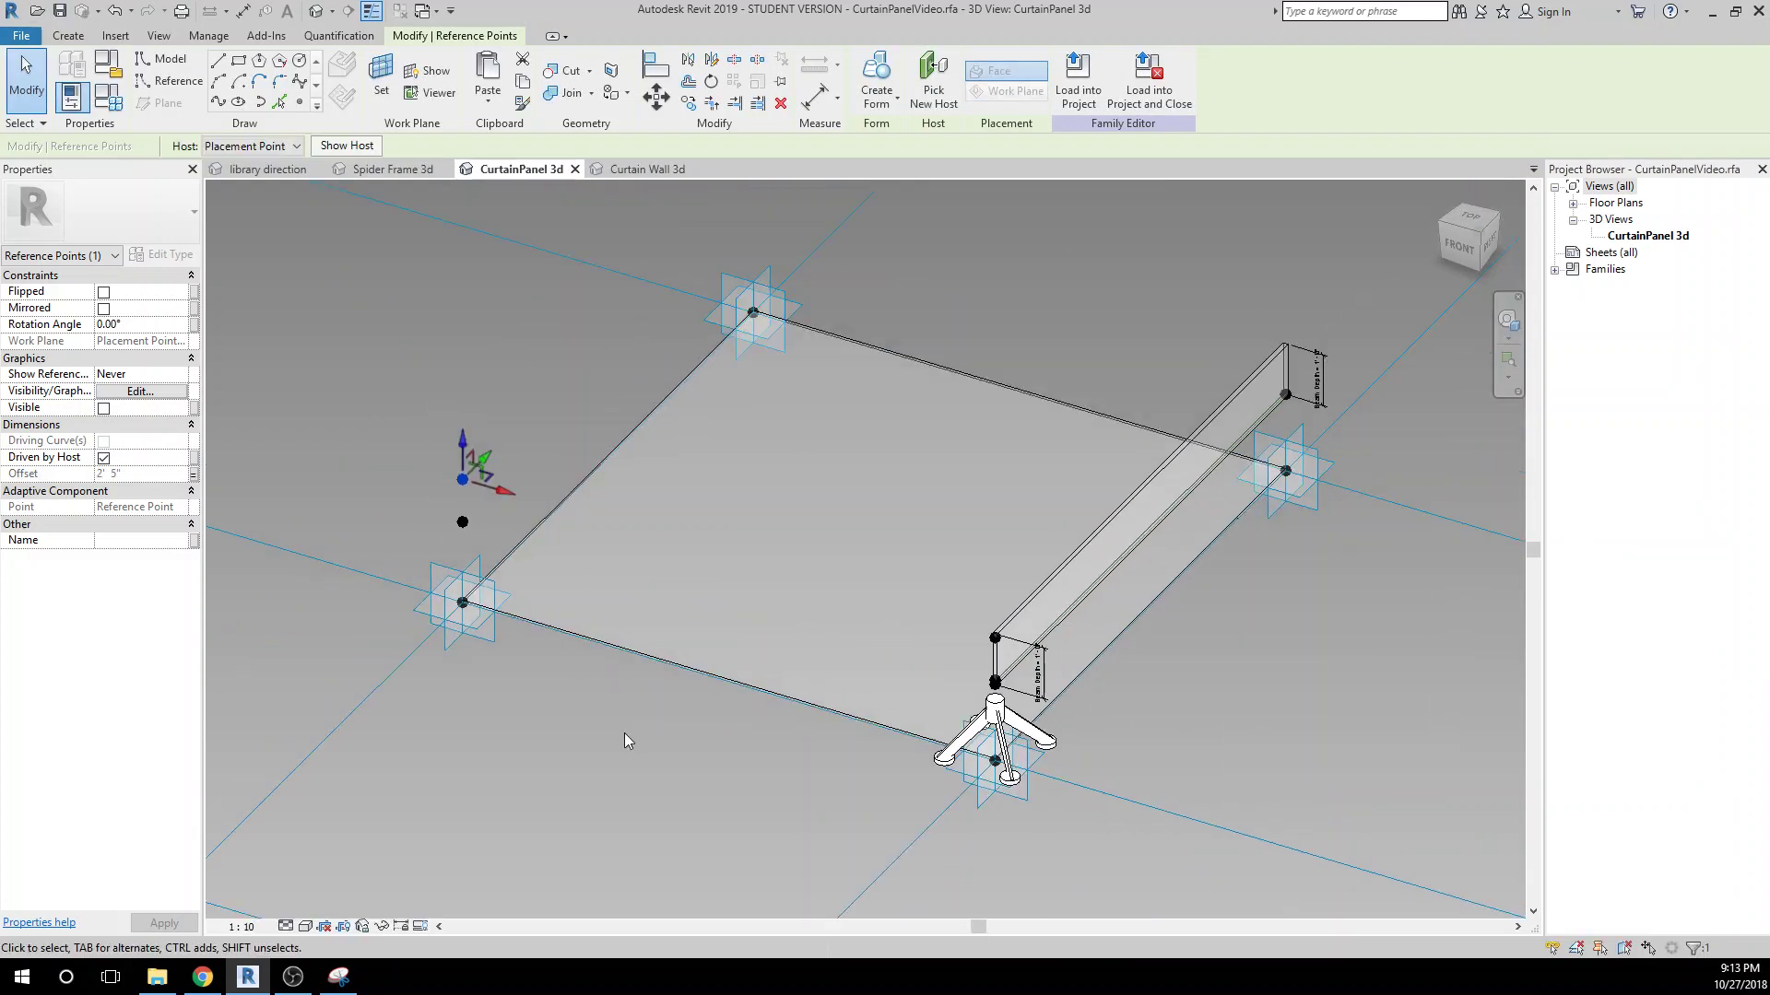
pyautogui.click(499, 728)
pyautogui.moveTo(461, 634); pyautogui.dragTo(461, 545)
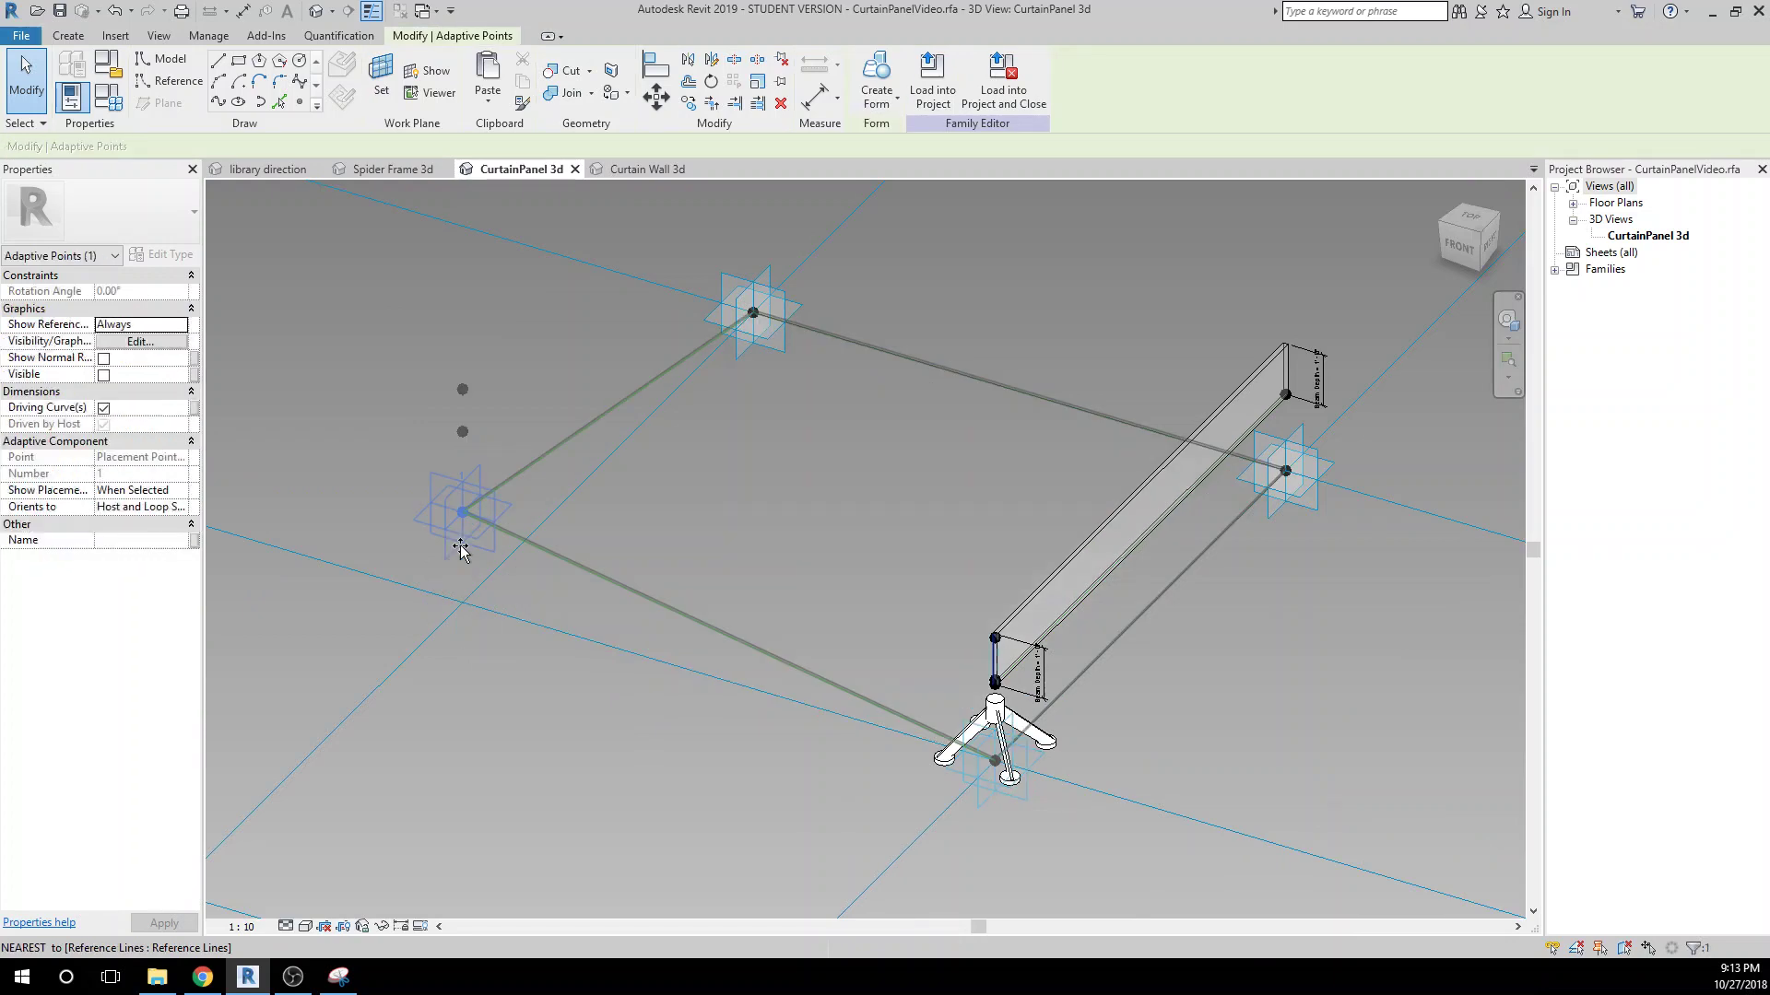
pyautogui.moveTo(985, 758); pyautogui.dragTo(985, 816)
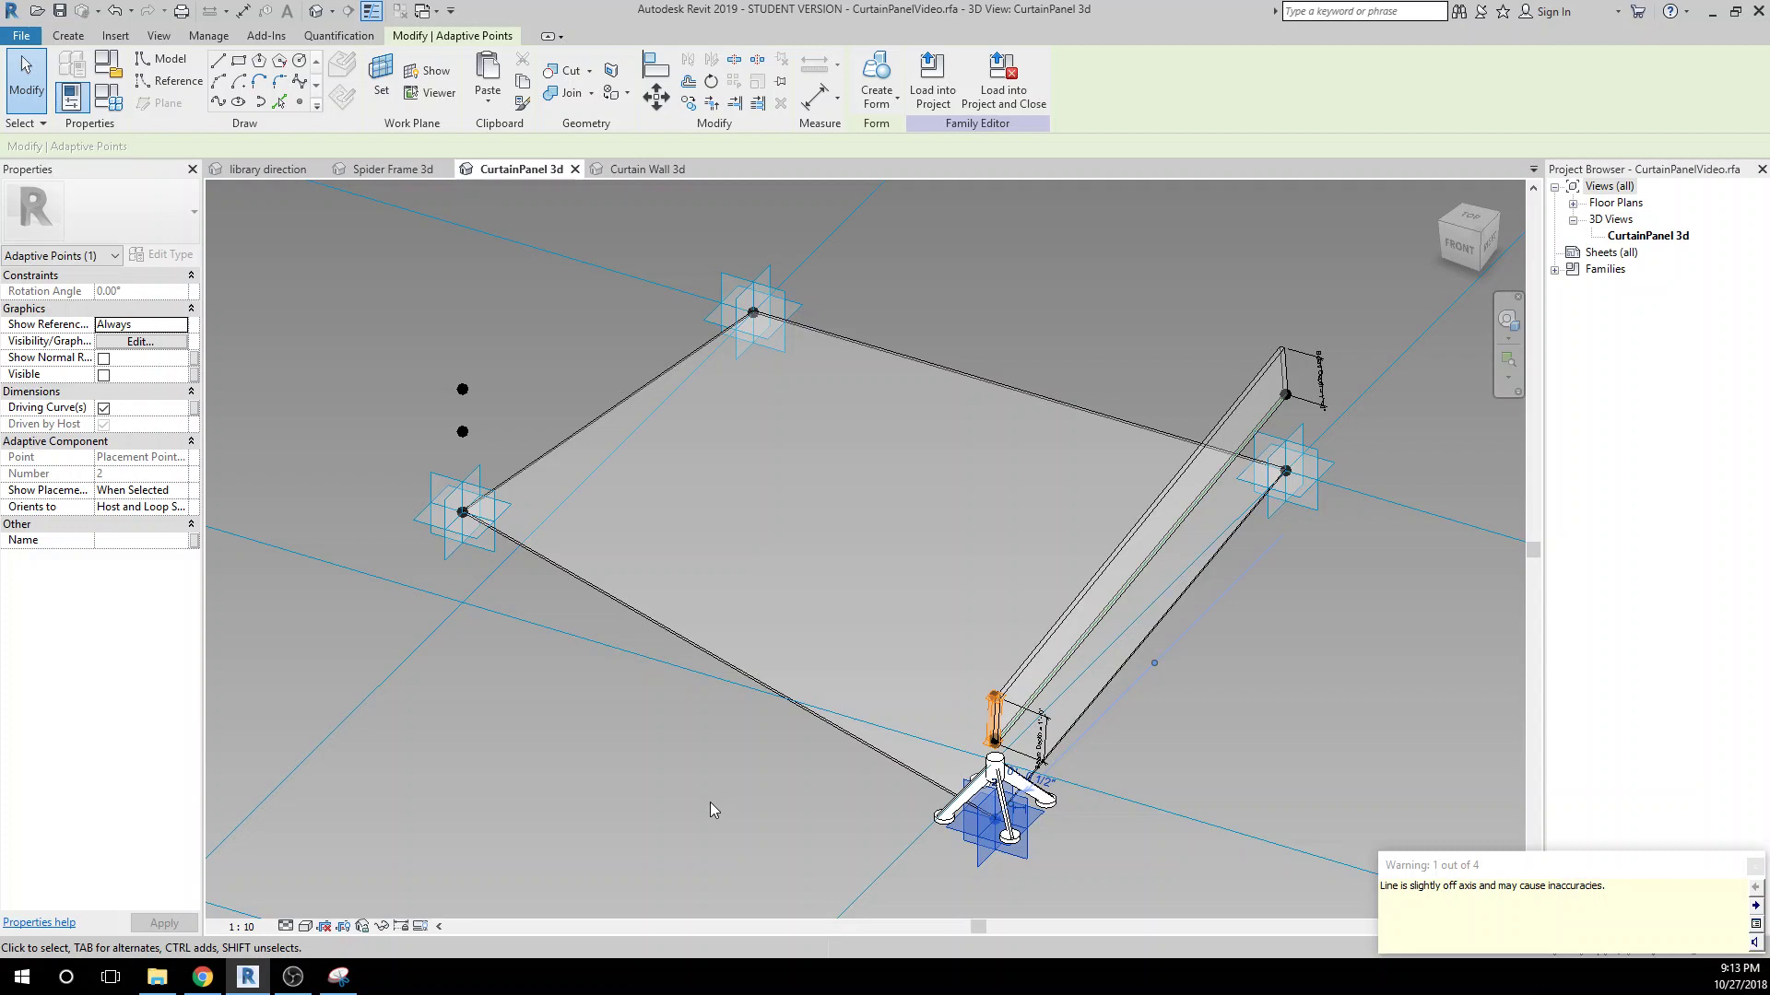
pyautogui.click(1753, 868)
pyautogui.hotkey('ctrl', 'z')
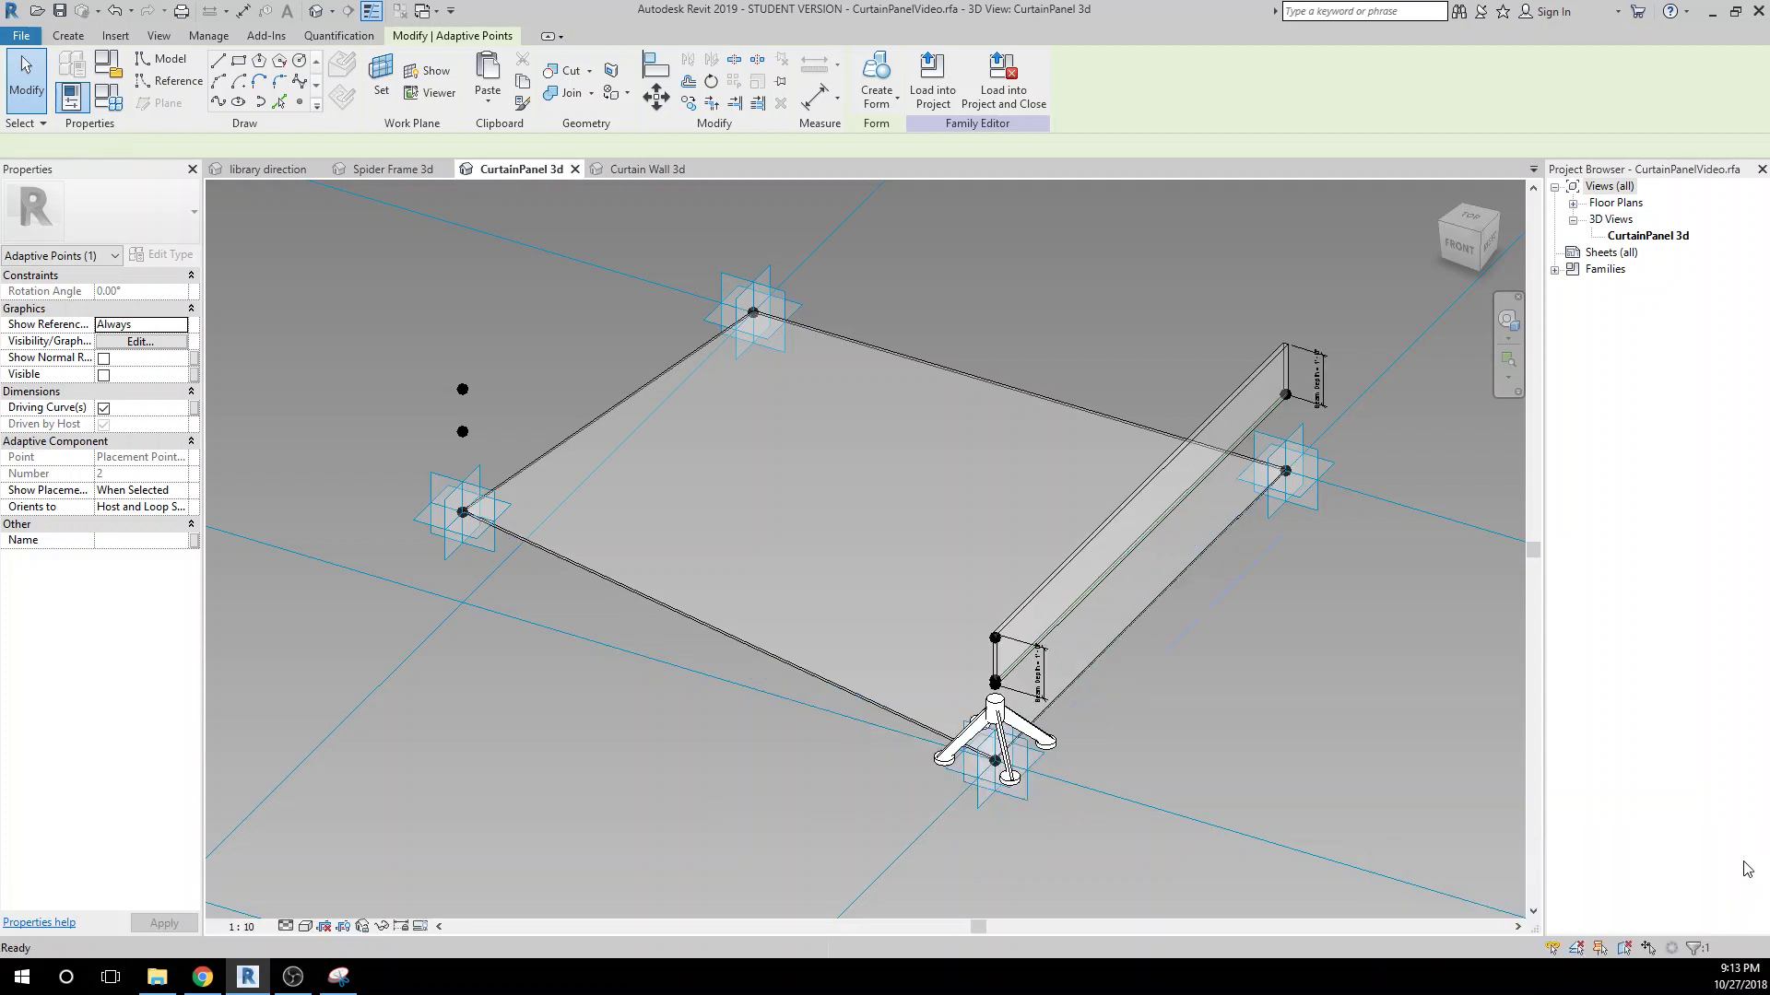
pyautogui.hotkey('ctrl', 'z')
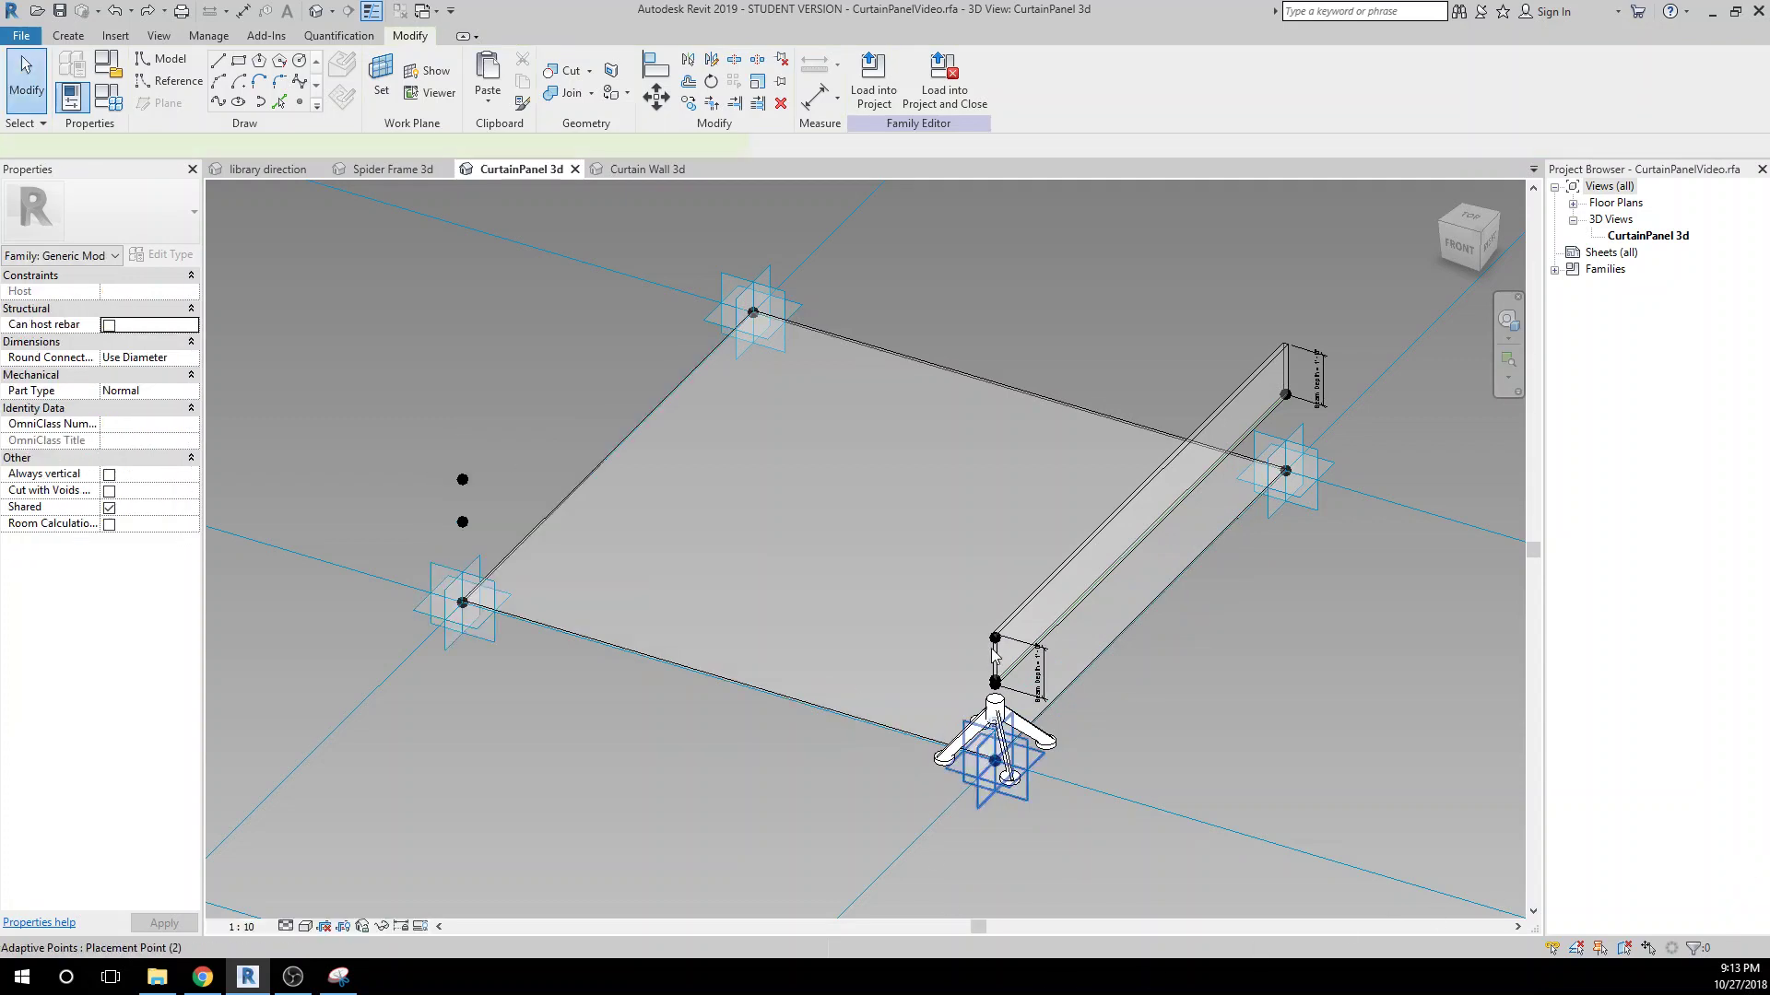
pyautogui.moveTo(993, 655); pyautogui.dragTo(991, 646)
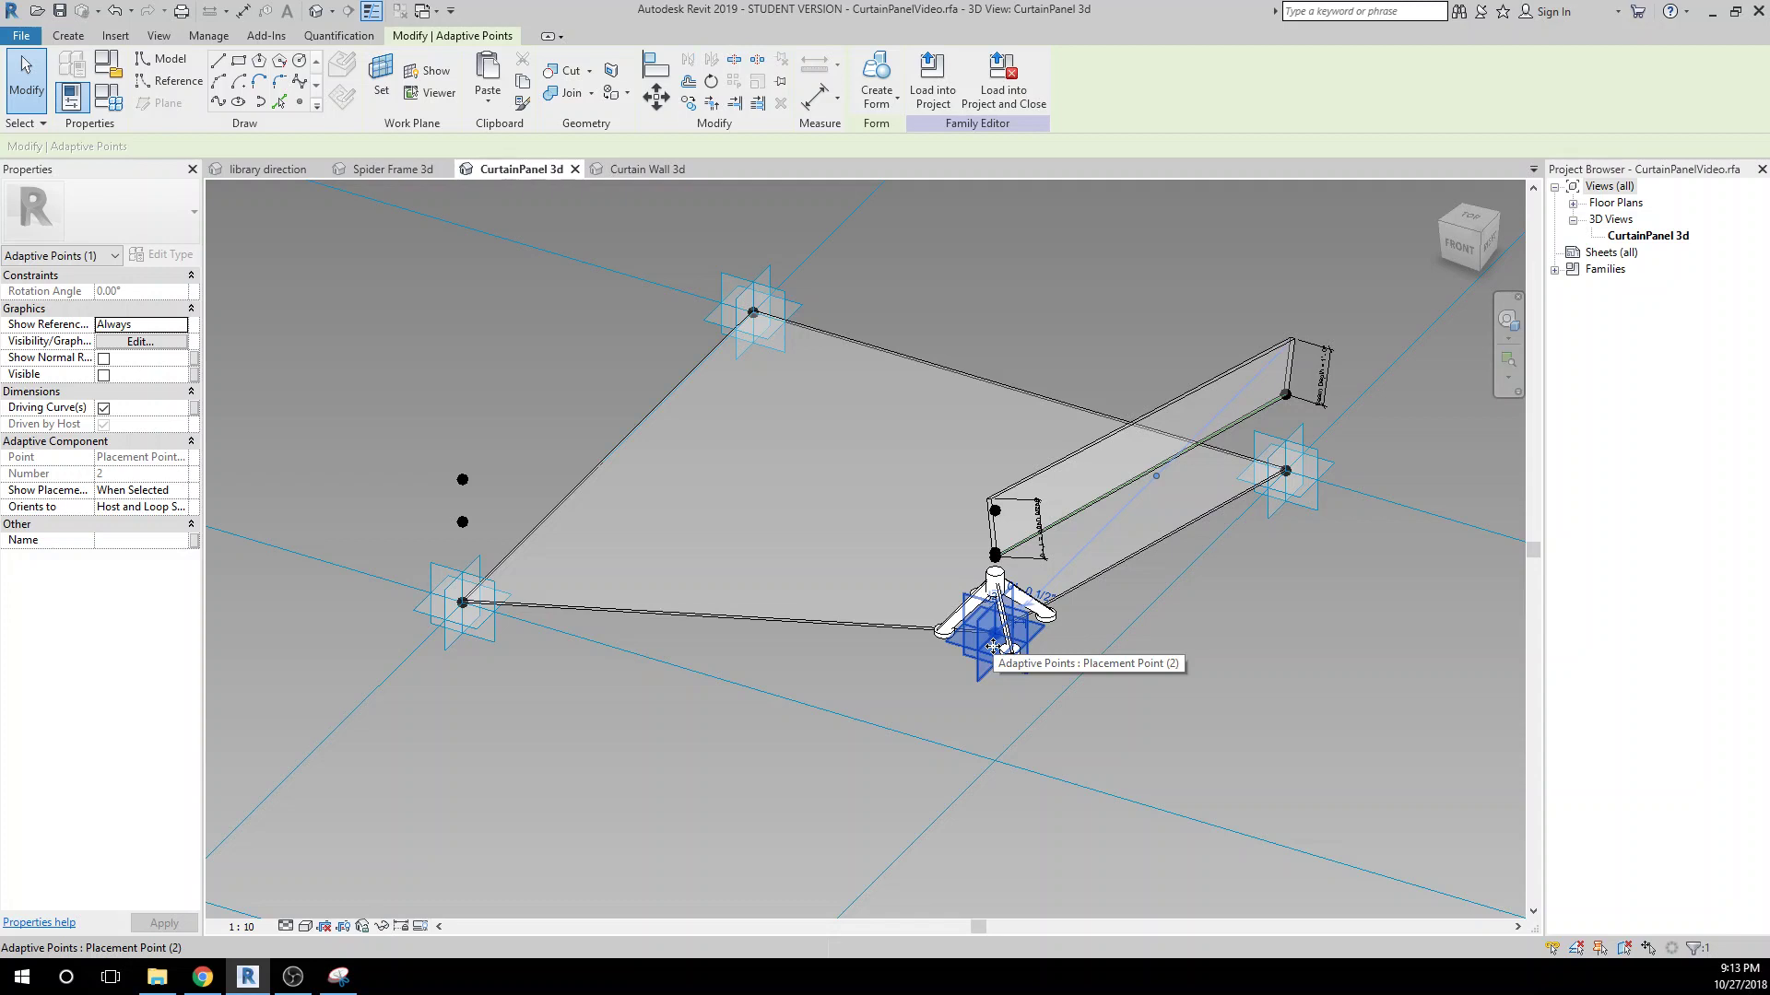
pyautogui.hotkey('ctrl', 'z')
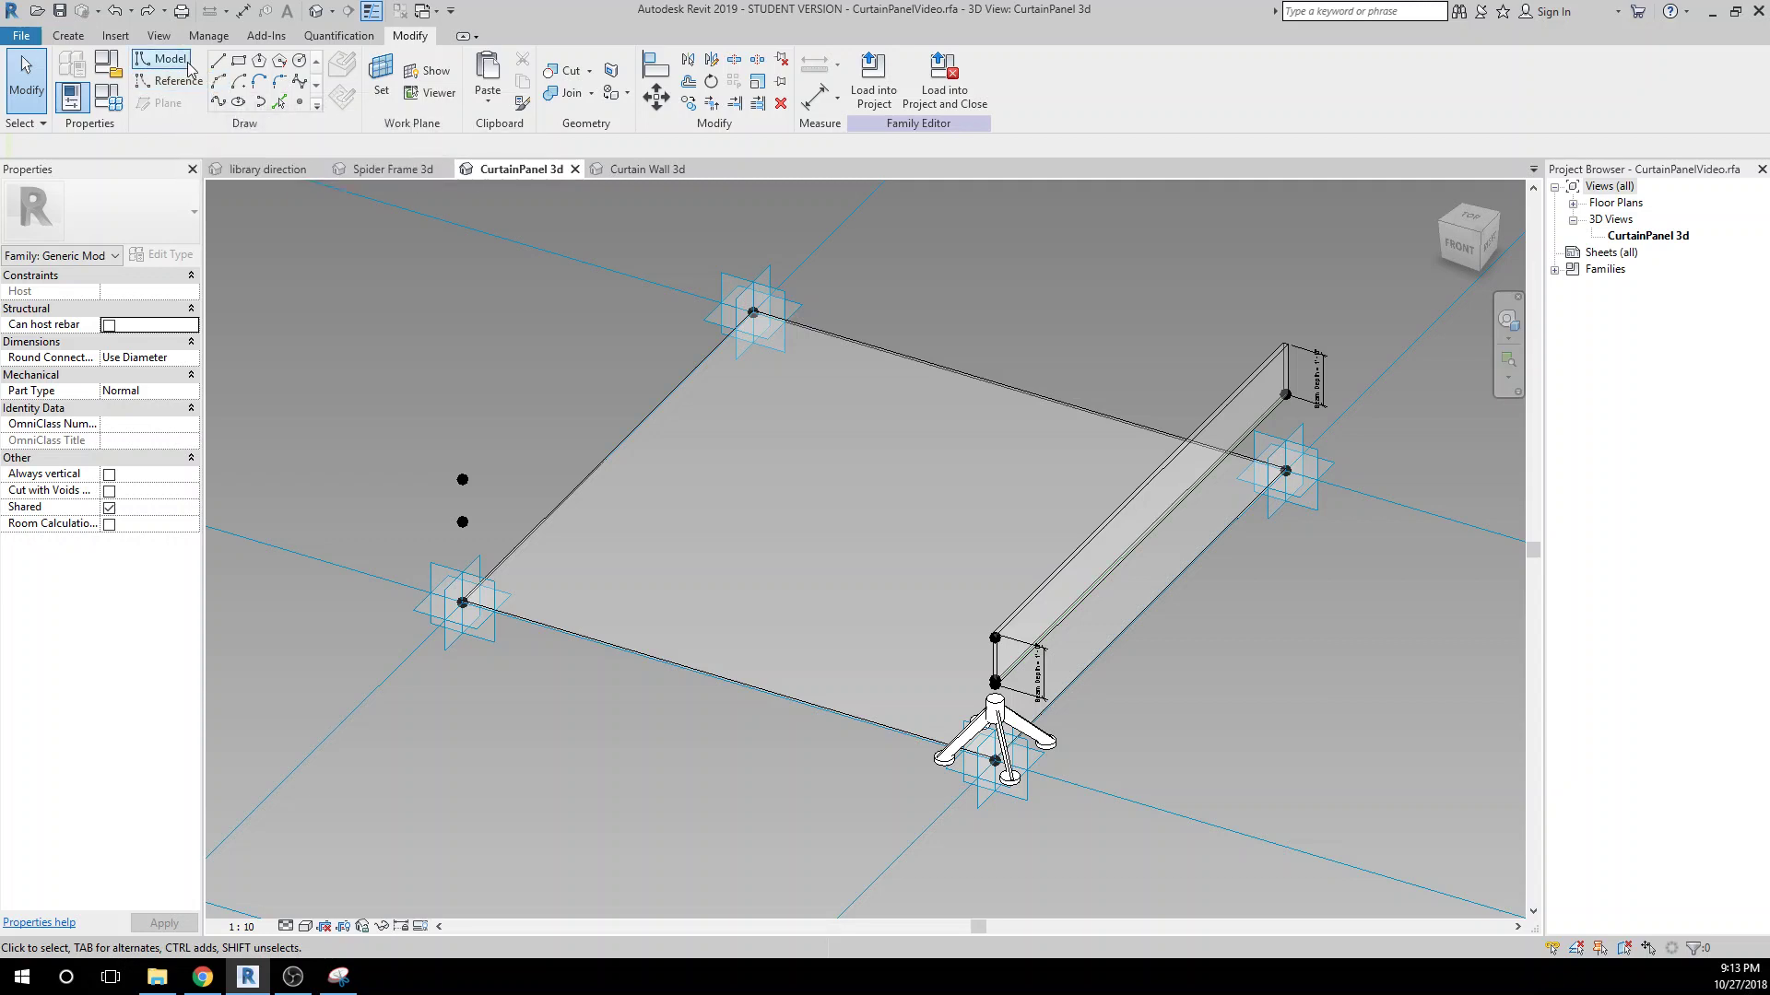
# Draw two crossing reference lines between placement points 1 and 2, each joining an upper cable point to the opposite lower one.
pyautogui.click(381, 78)
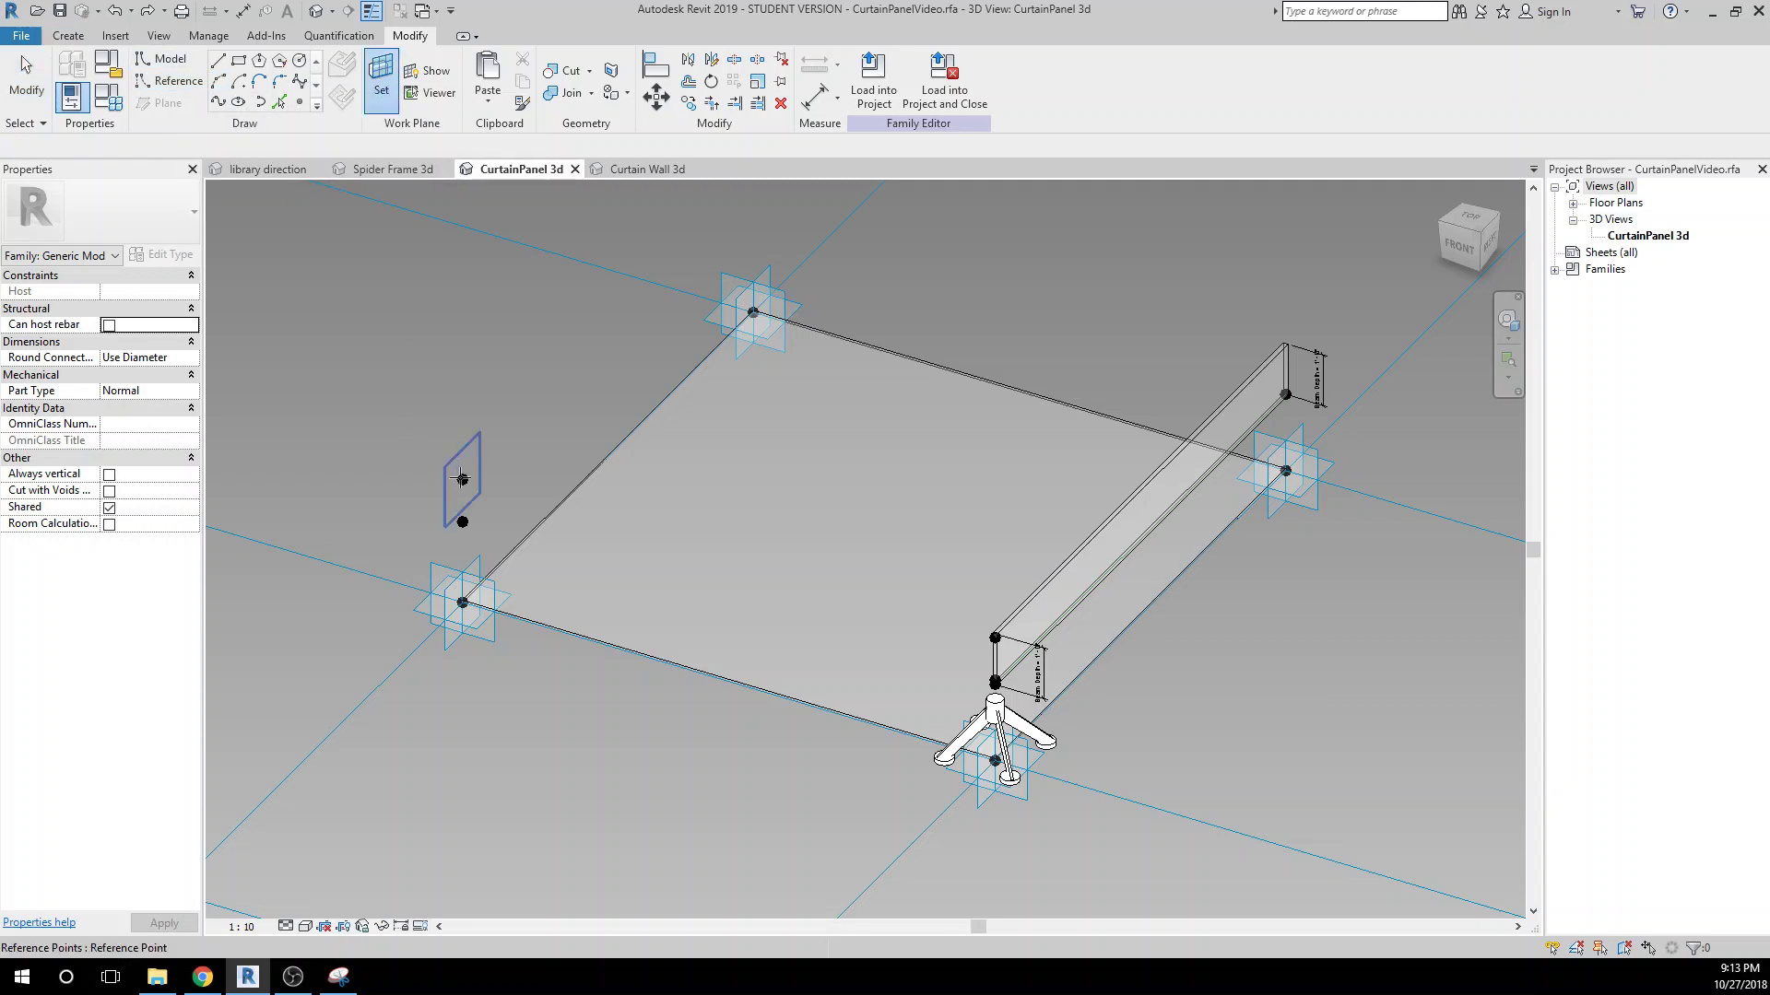
pyautogui.press('Tab')
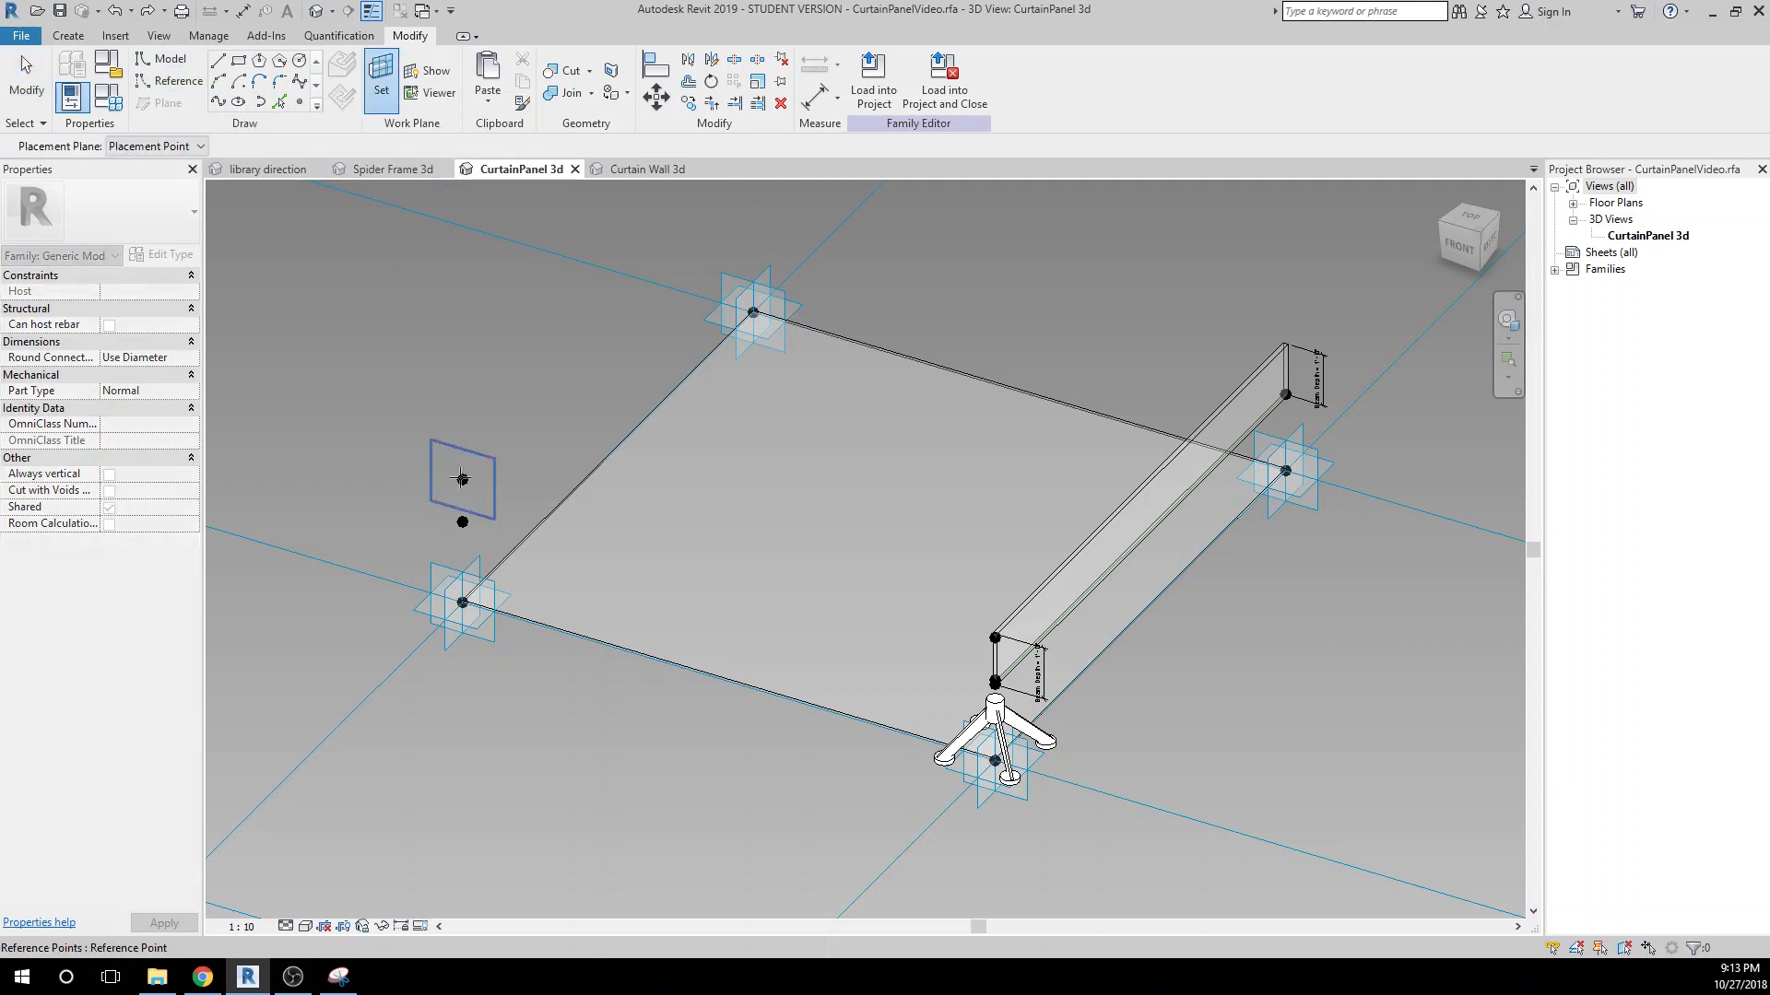
pyautogui.click(463, 479)
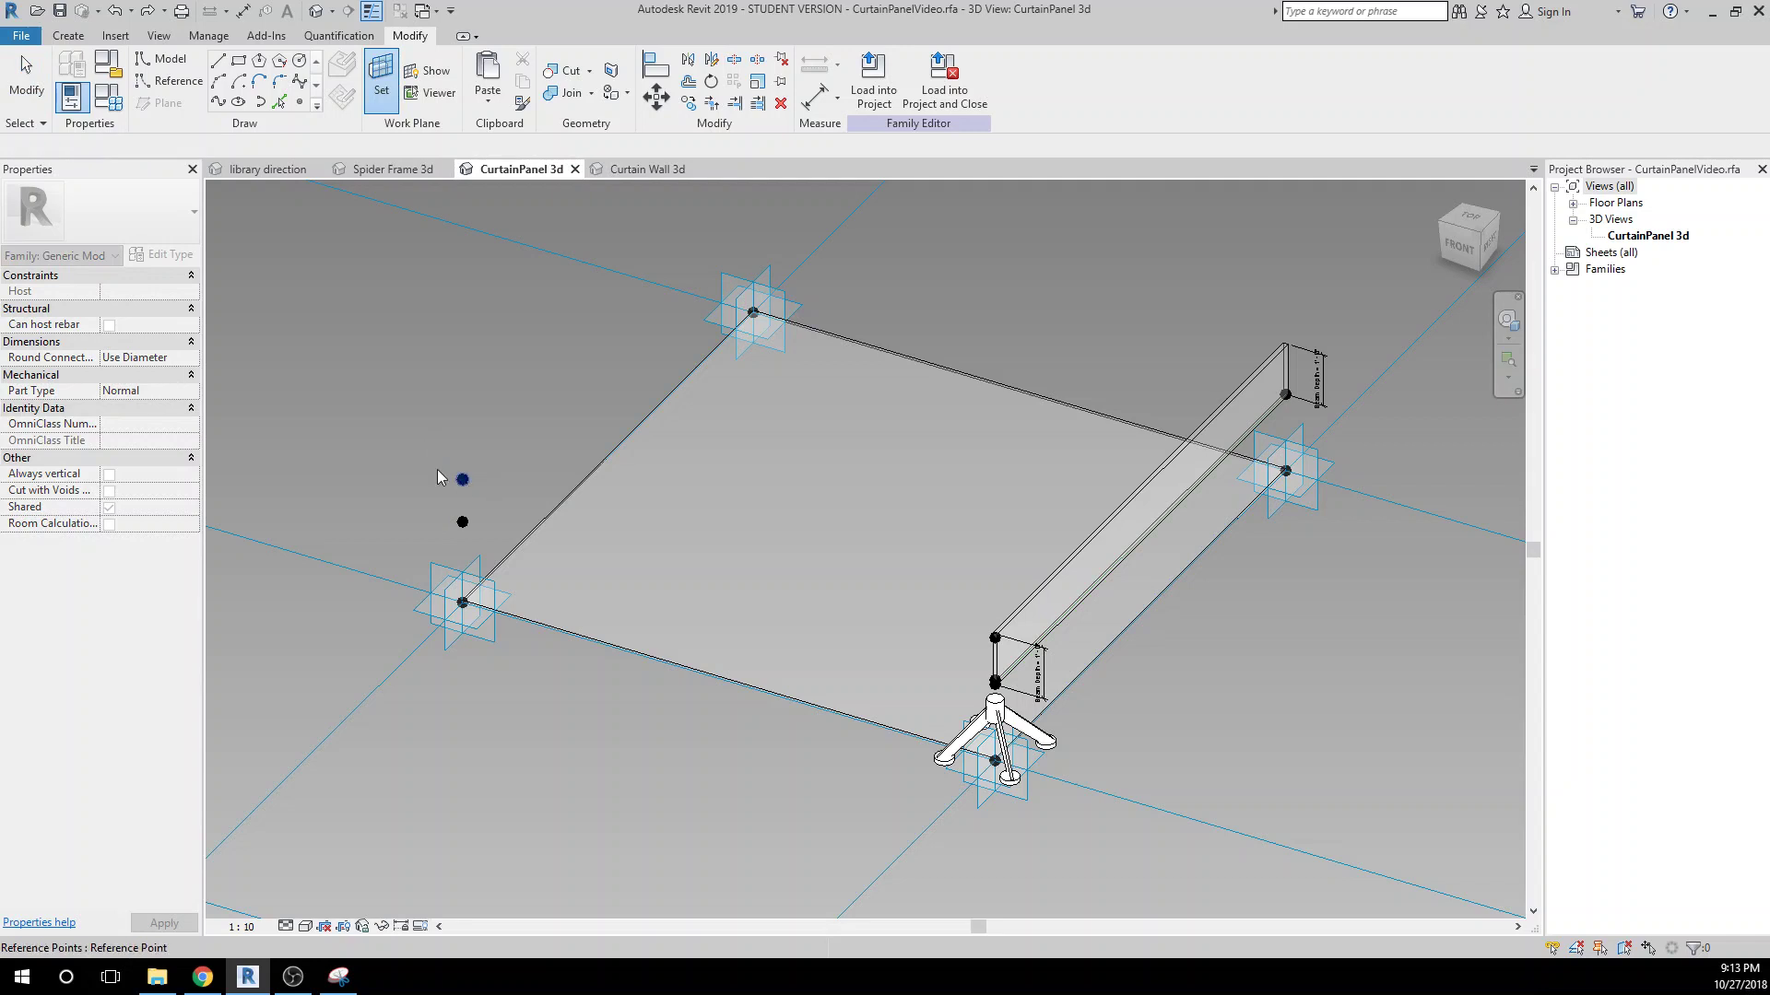
pyautogui.click(221, 62)
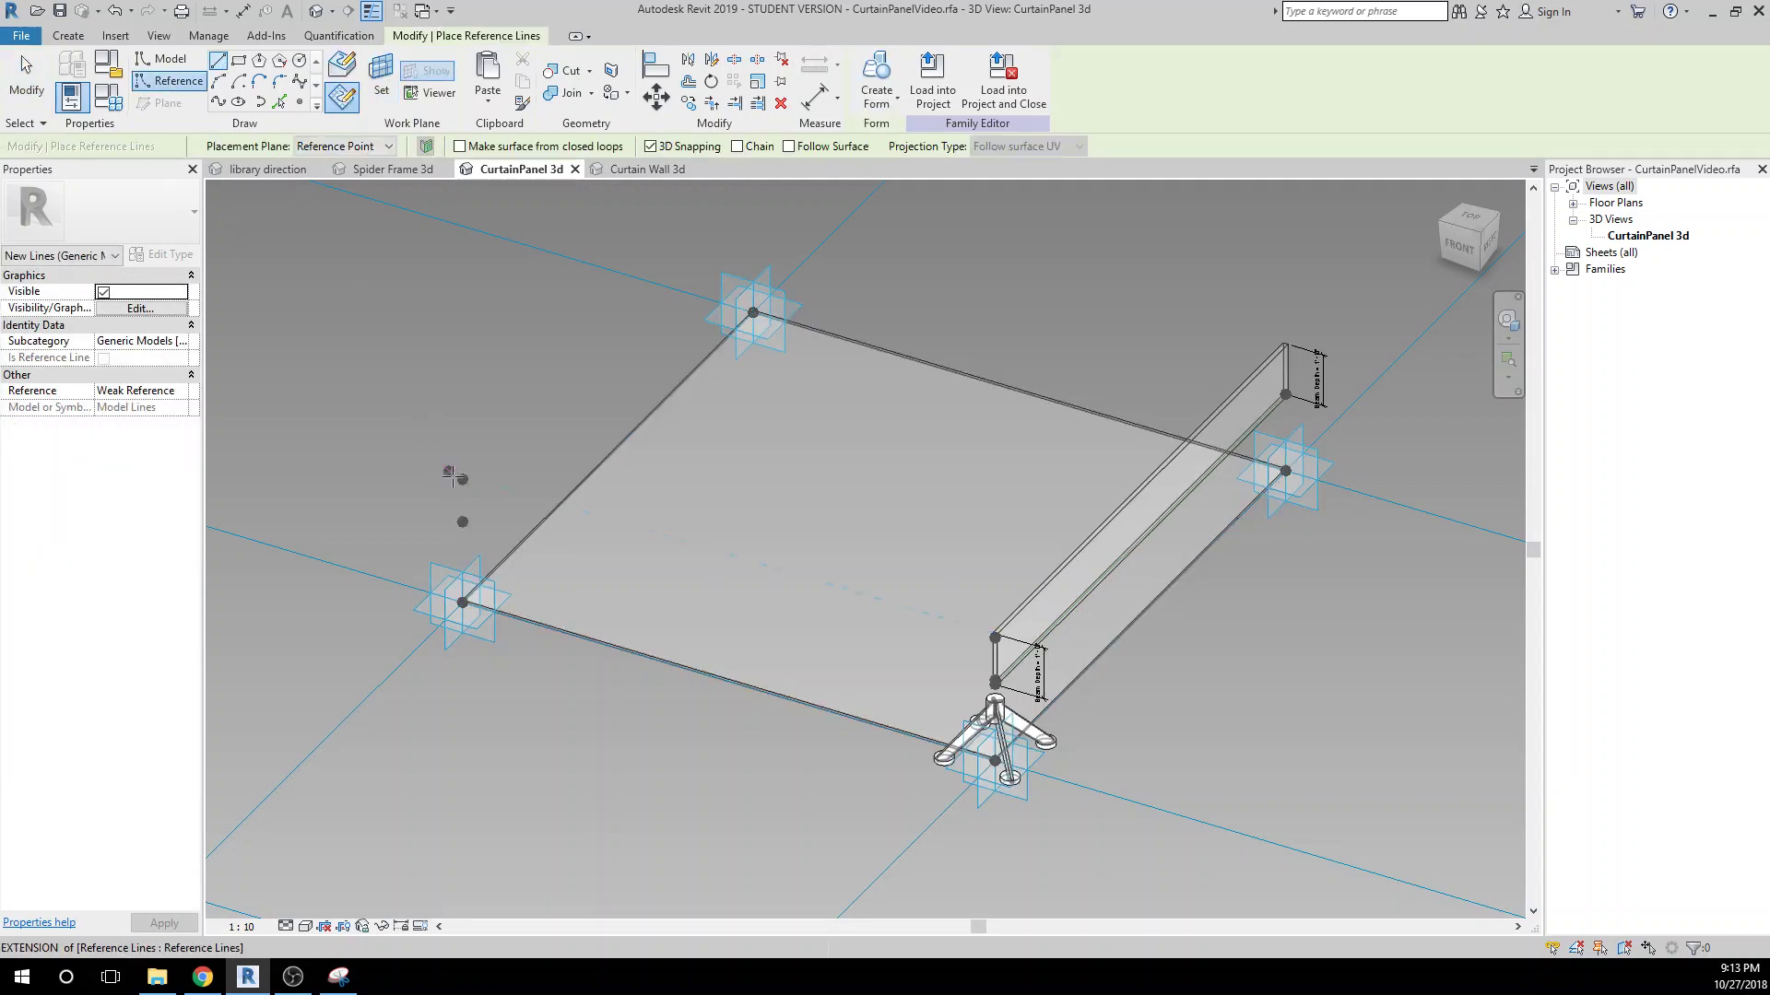
pyautogui.click(463, 479)
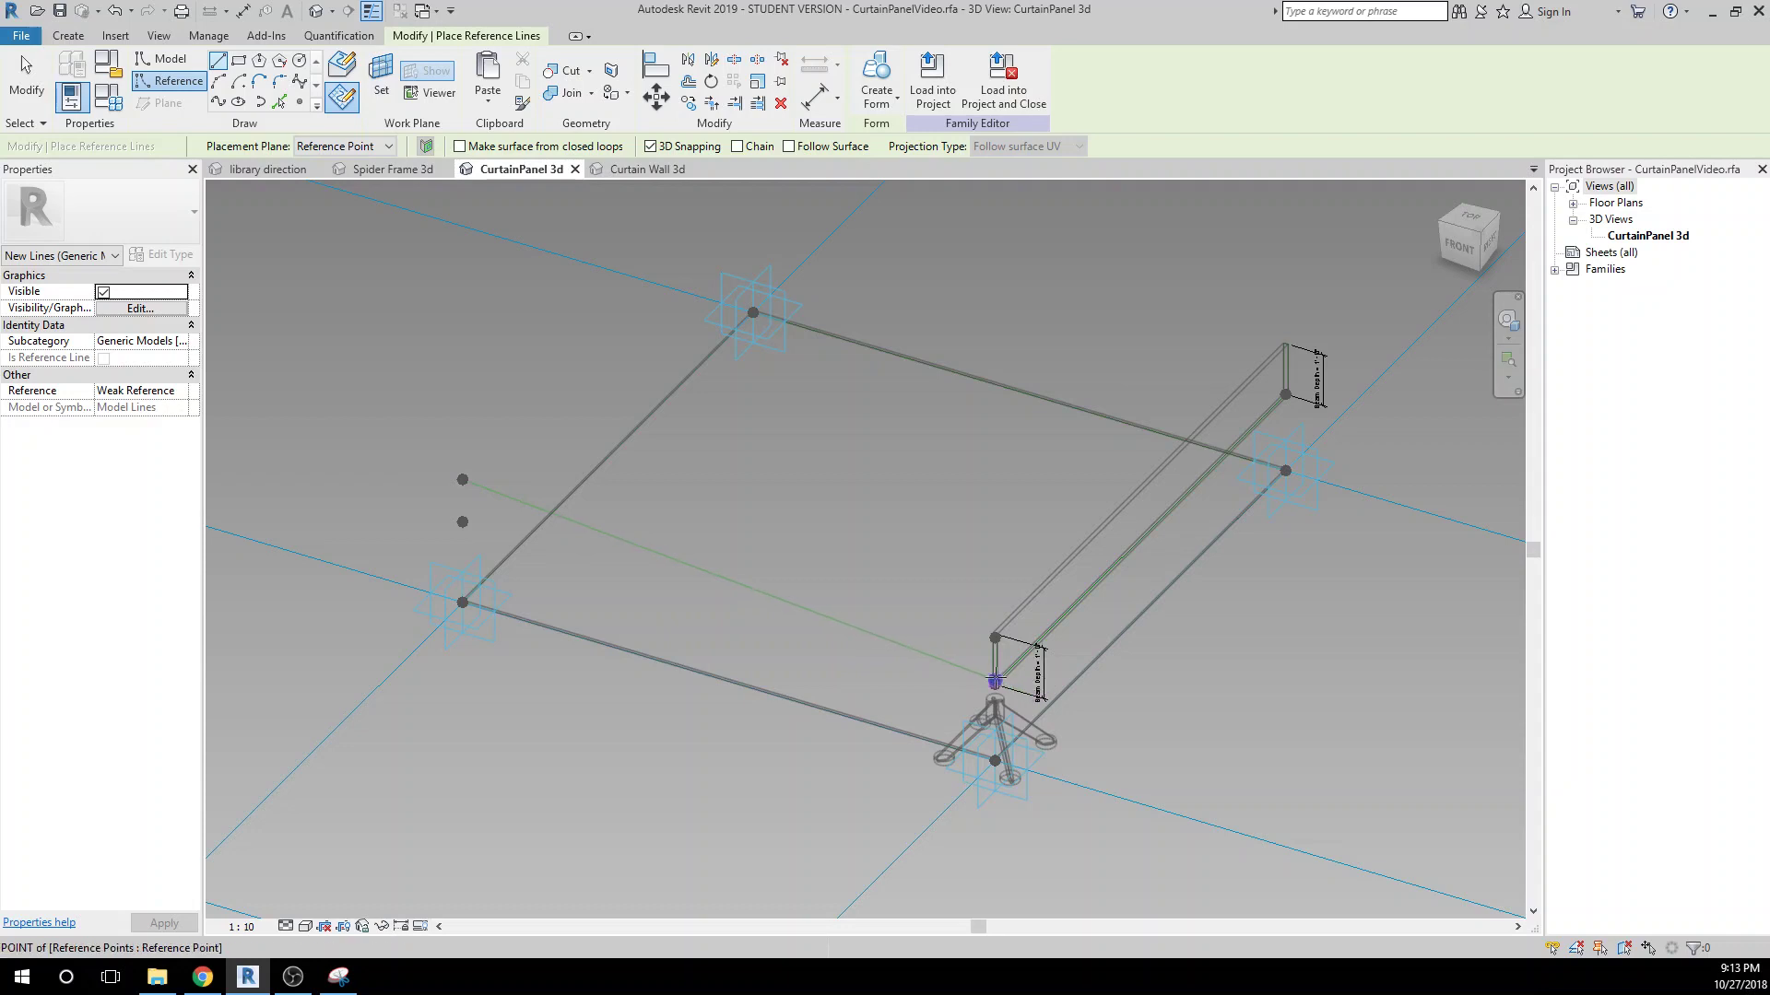
pyautogui.click(995, 682)
pyautogui.click(462, 522)
pyautogui.click(44, 109)
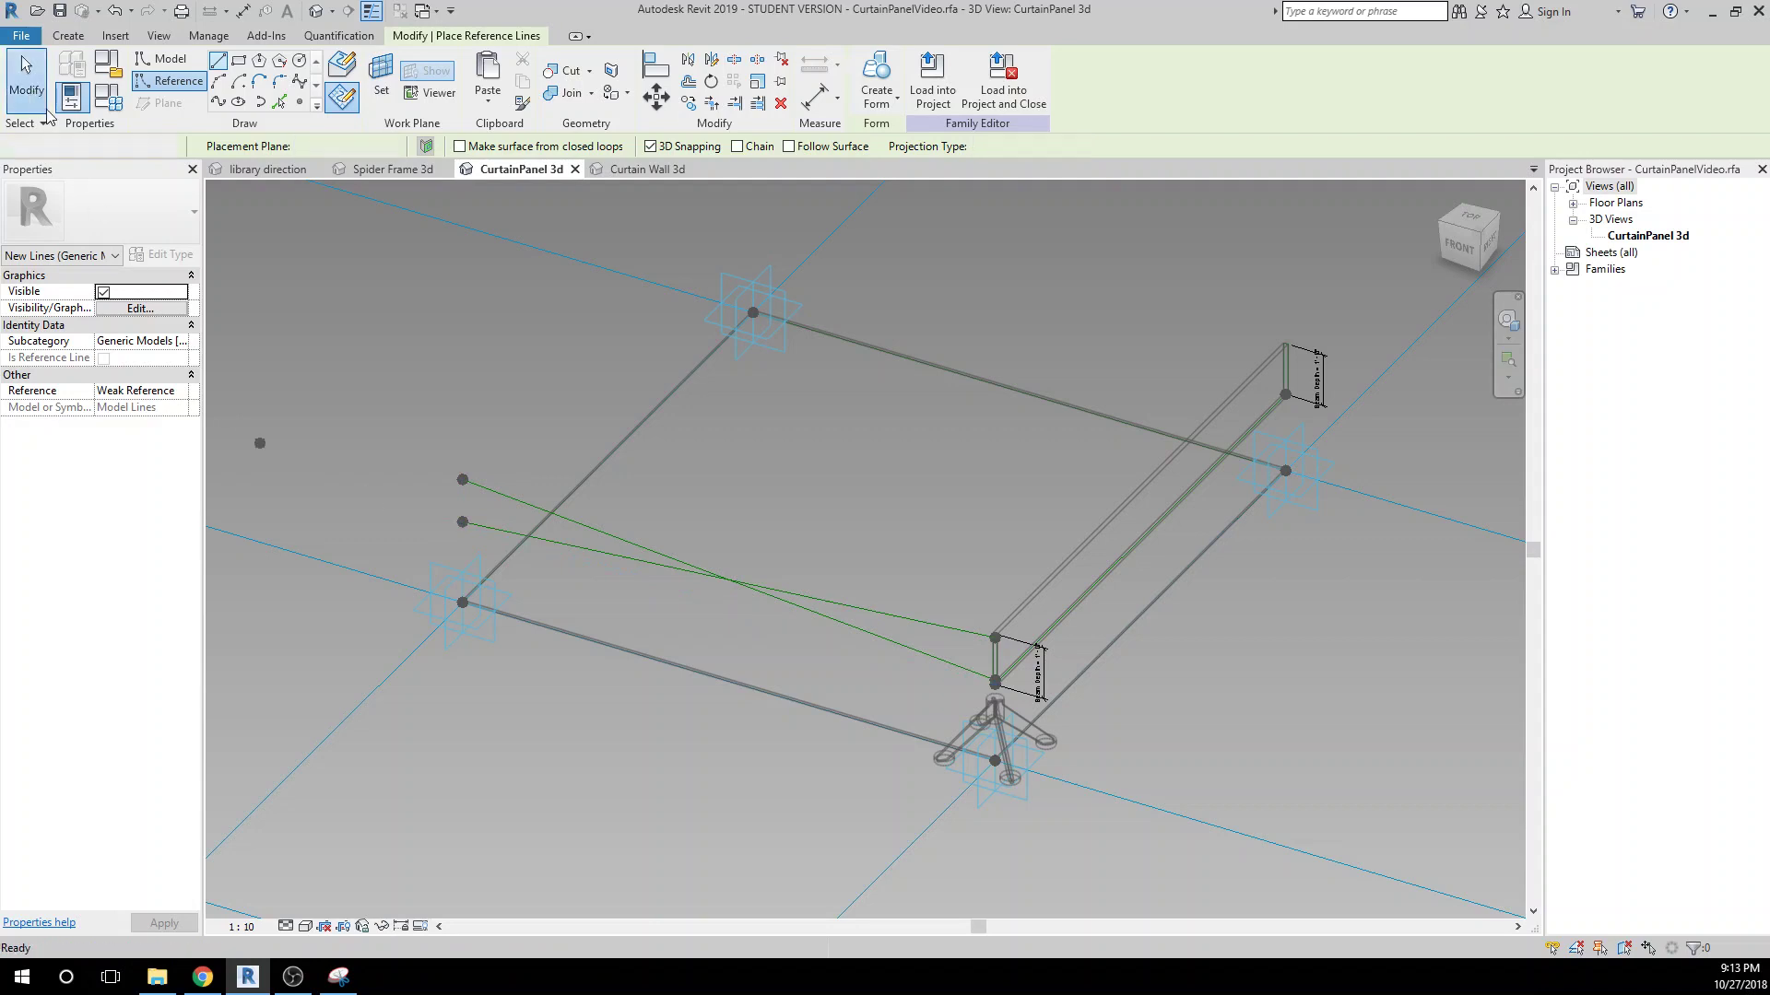
# Flex the crossing reference lines by raising placement points 1 and 2, and undo both moves.
pyautogui.moveTo(439, 570); pyautogui.dragTo(439, 506)
pyautogui.moveTo(967, 698); pyautogui.dragTo(965, 653)
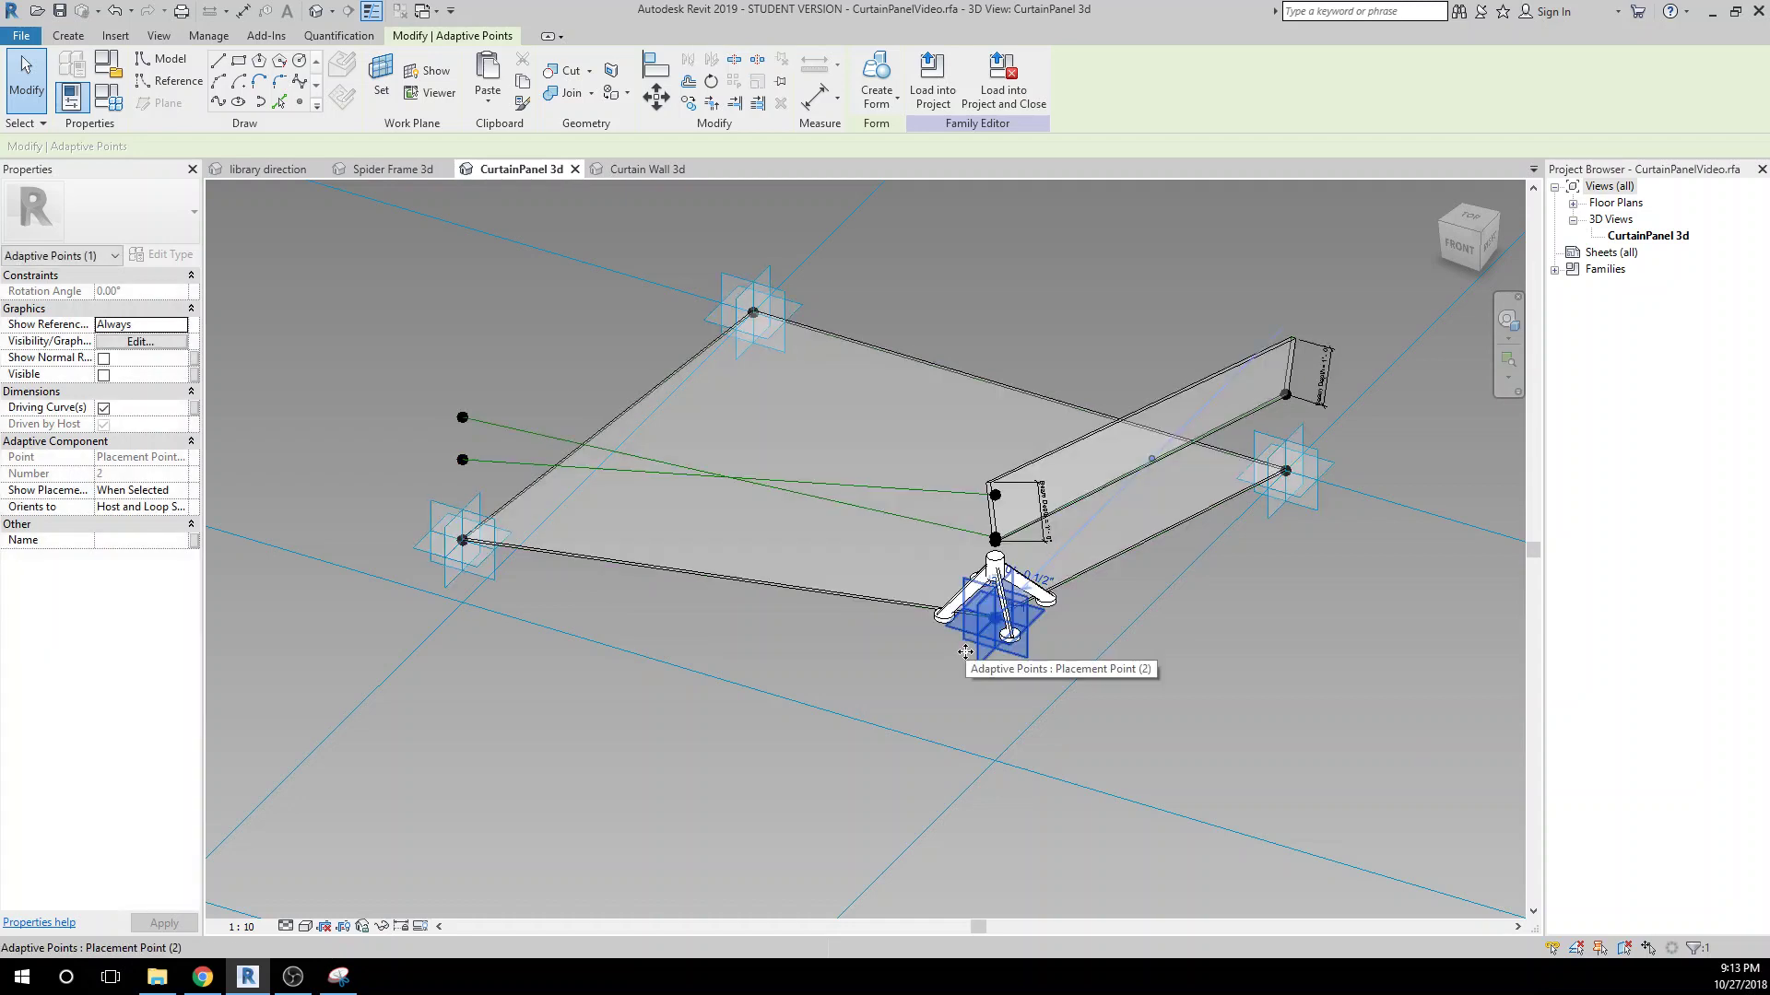
pyautogui.hotkey('ctrl', 'z')
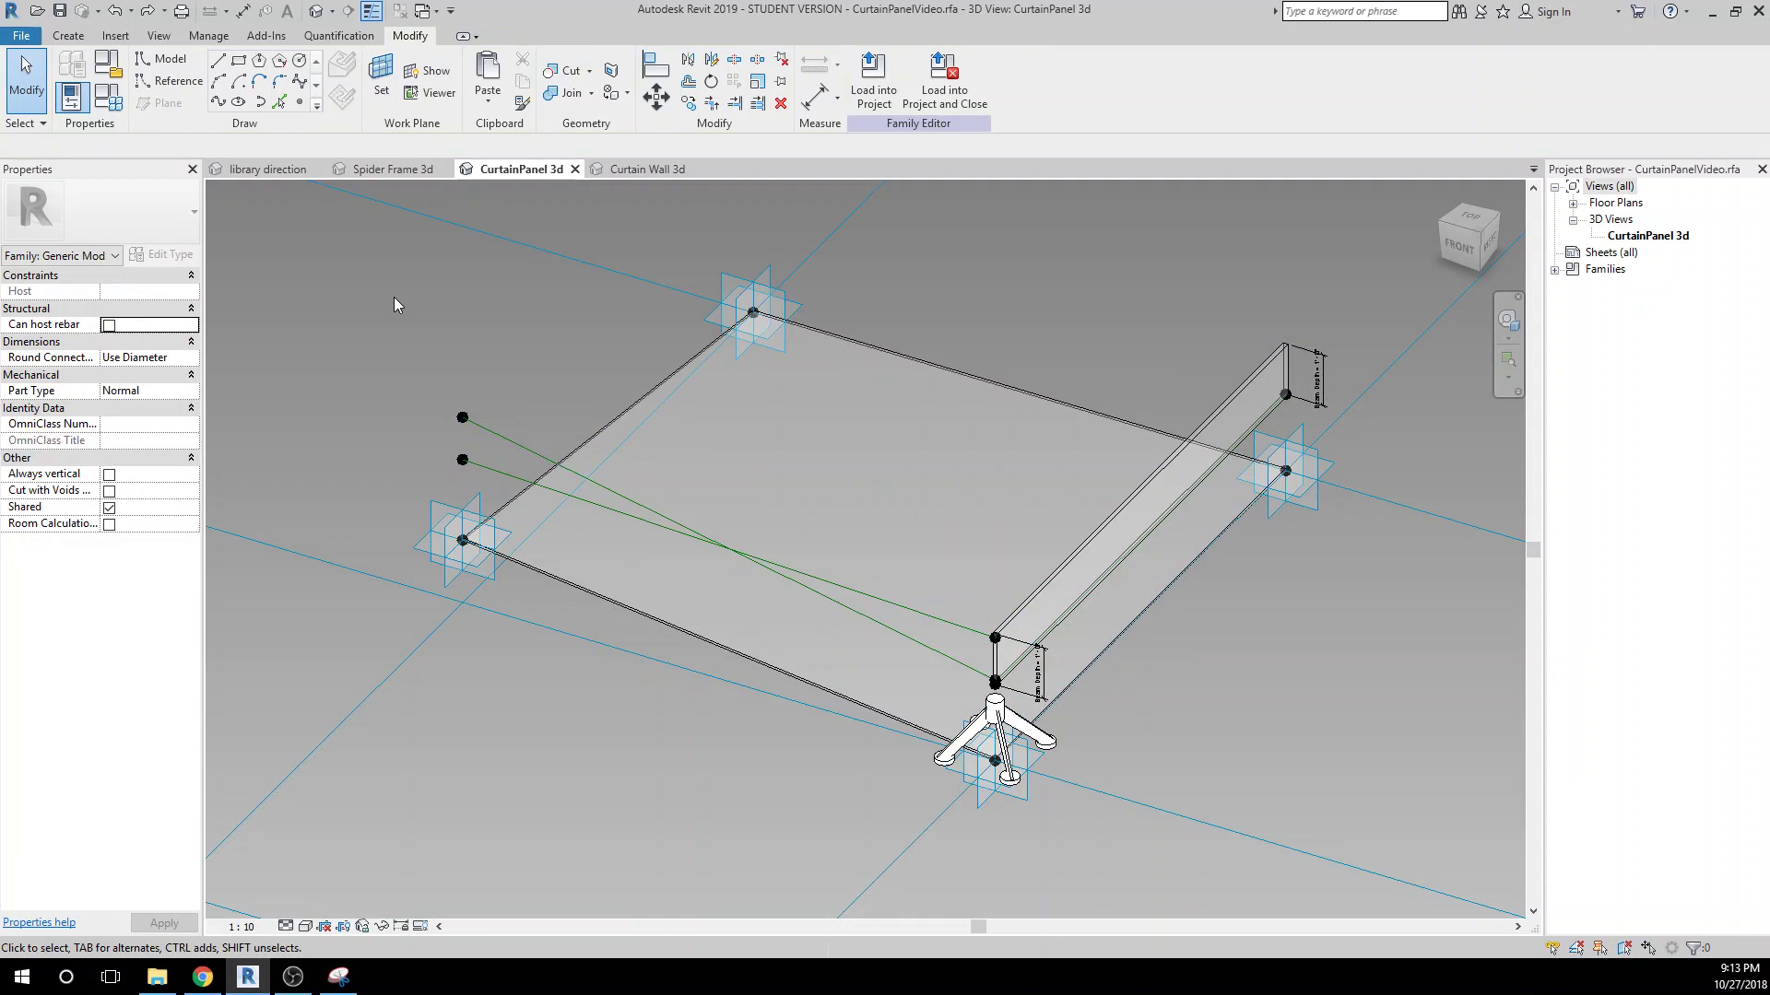
pyautogui.hotkey('ctrl', 'z')
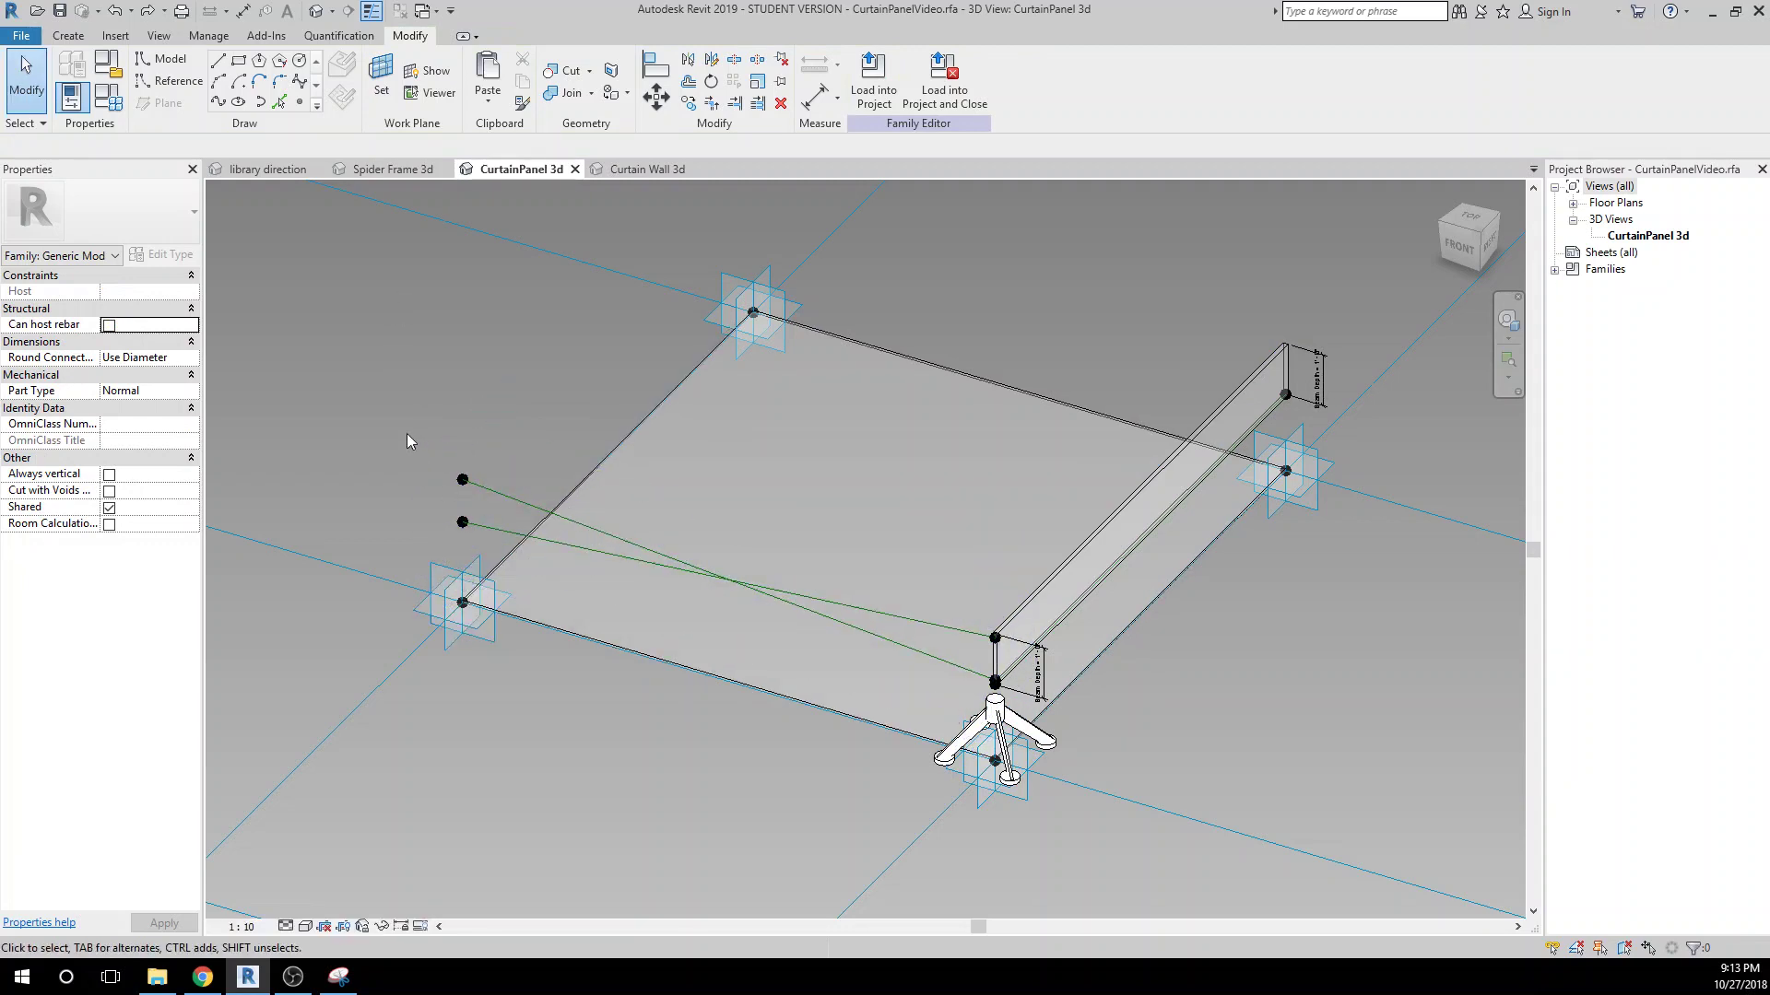
pyautogui.scroll(3, 410, 440)
pyautogui.scroll(3, 444, 513)
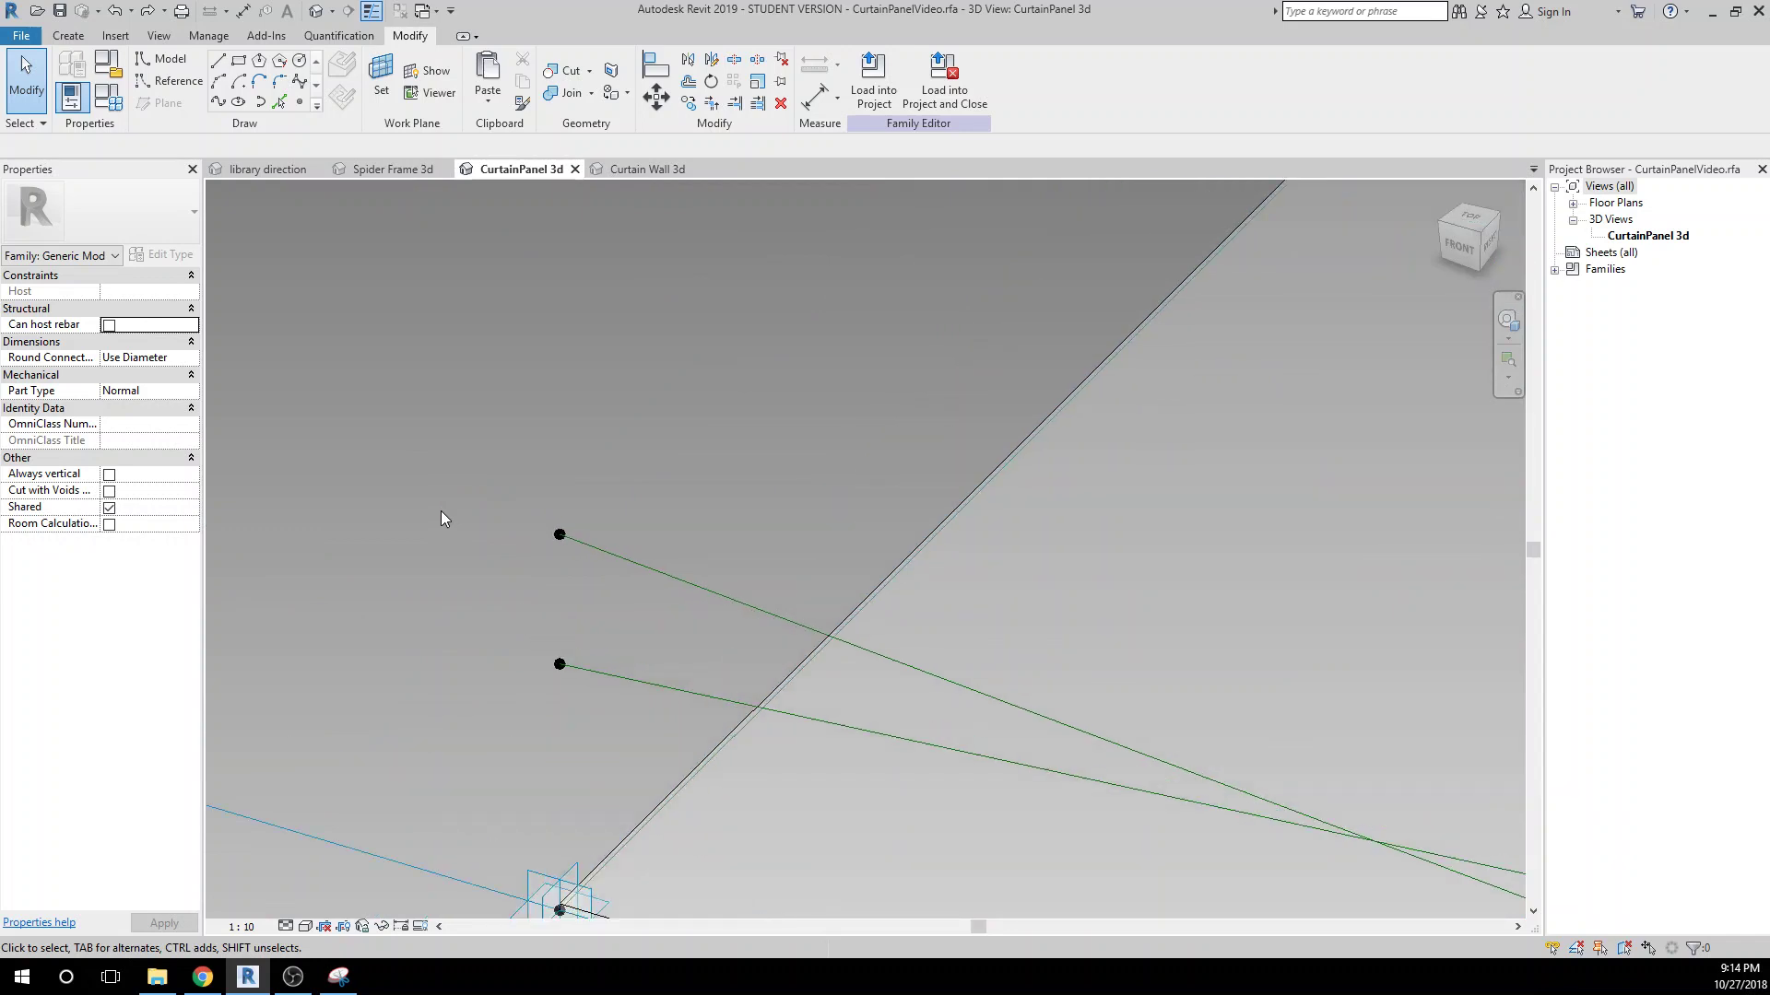
# Draw a model-line circle of 1/4" radius centred on the upper cable point at the corner without a spider fitting, using that point's work plane.
pyautogui.moveTo(489, 641); pyautogui.dragTo(430, 592, button='middle')
pyautogui.scroll(2, 418, 578)
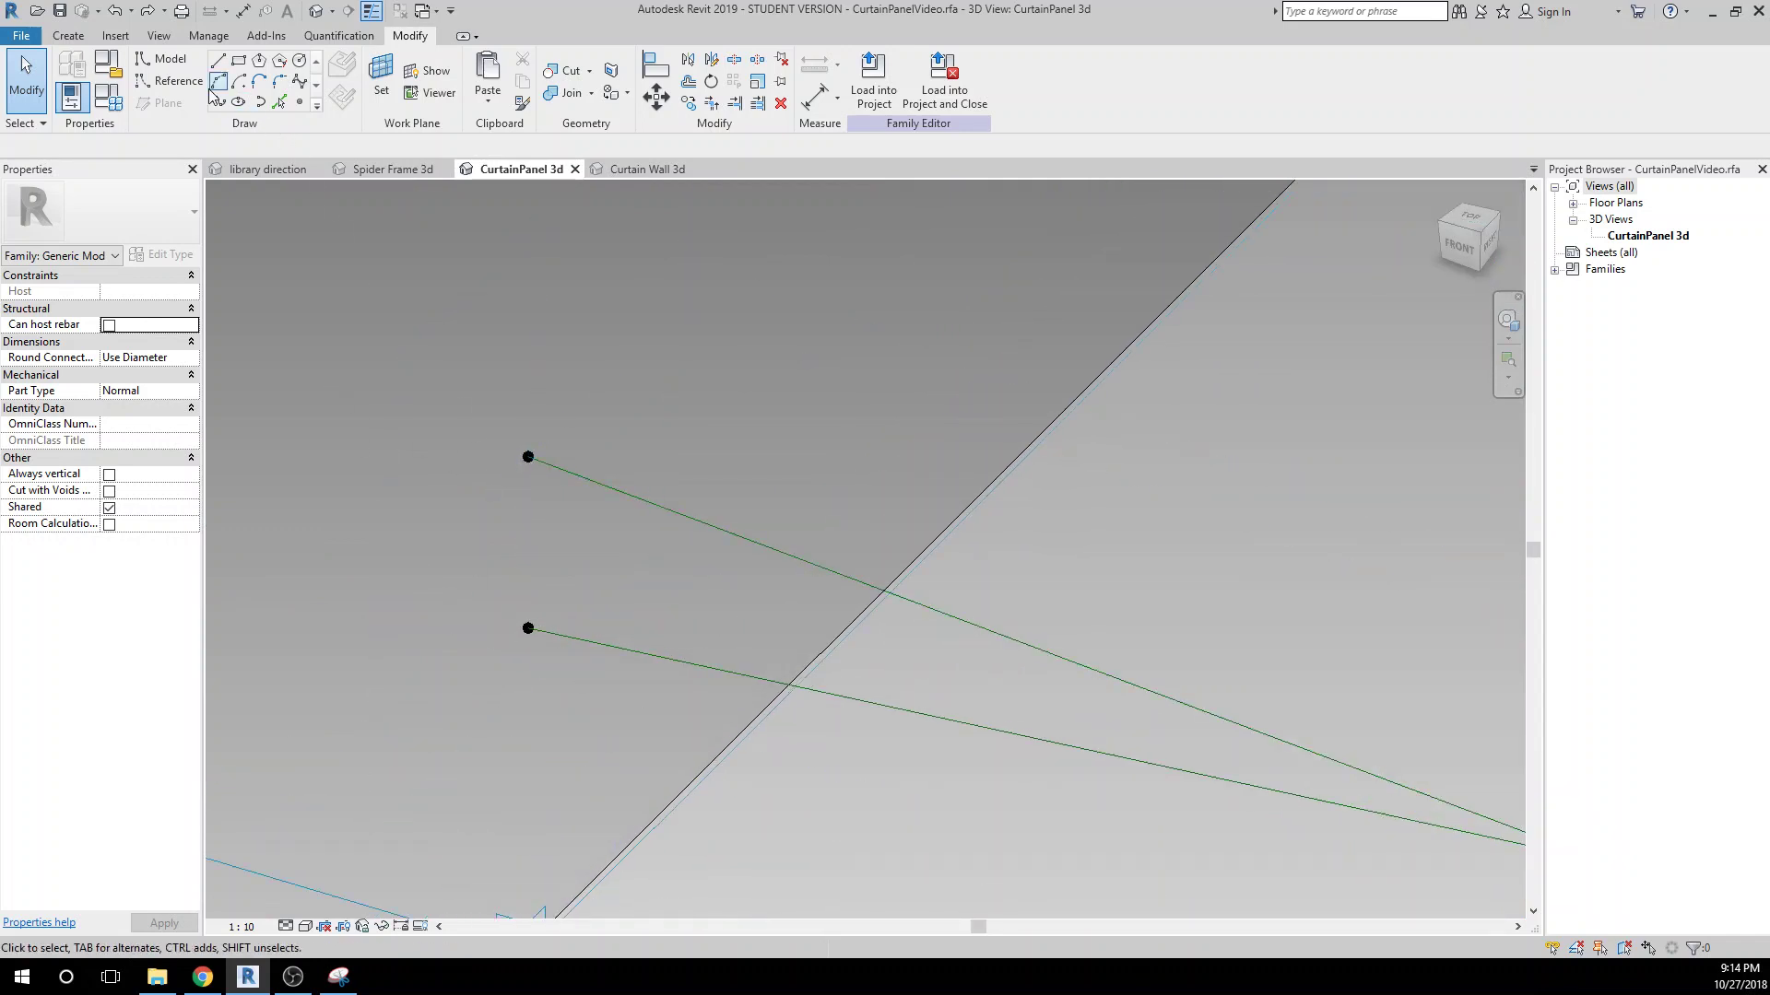
pyautogui.click(378, 78)
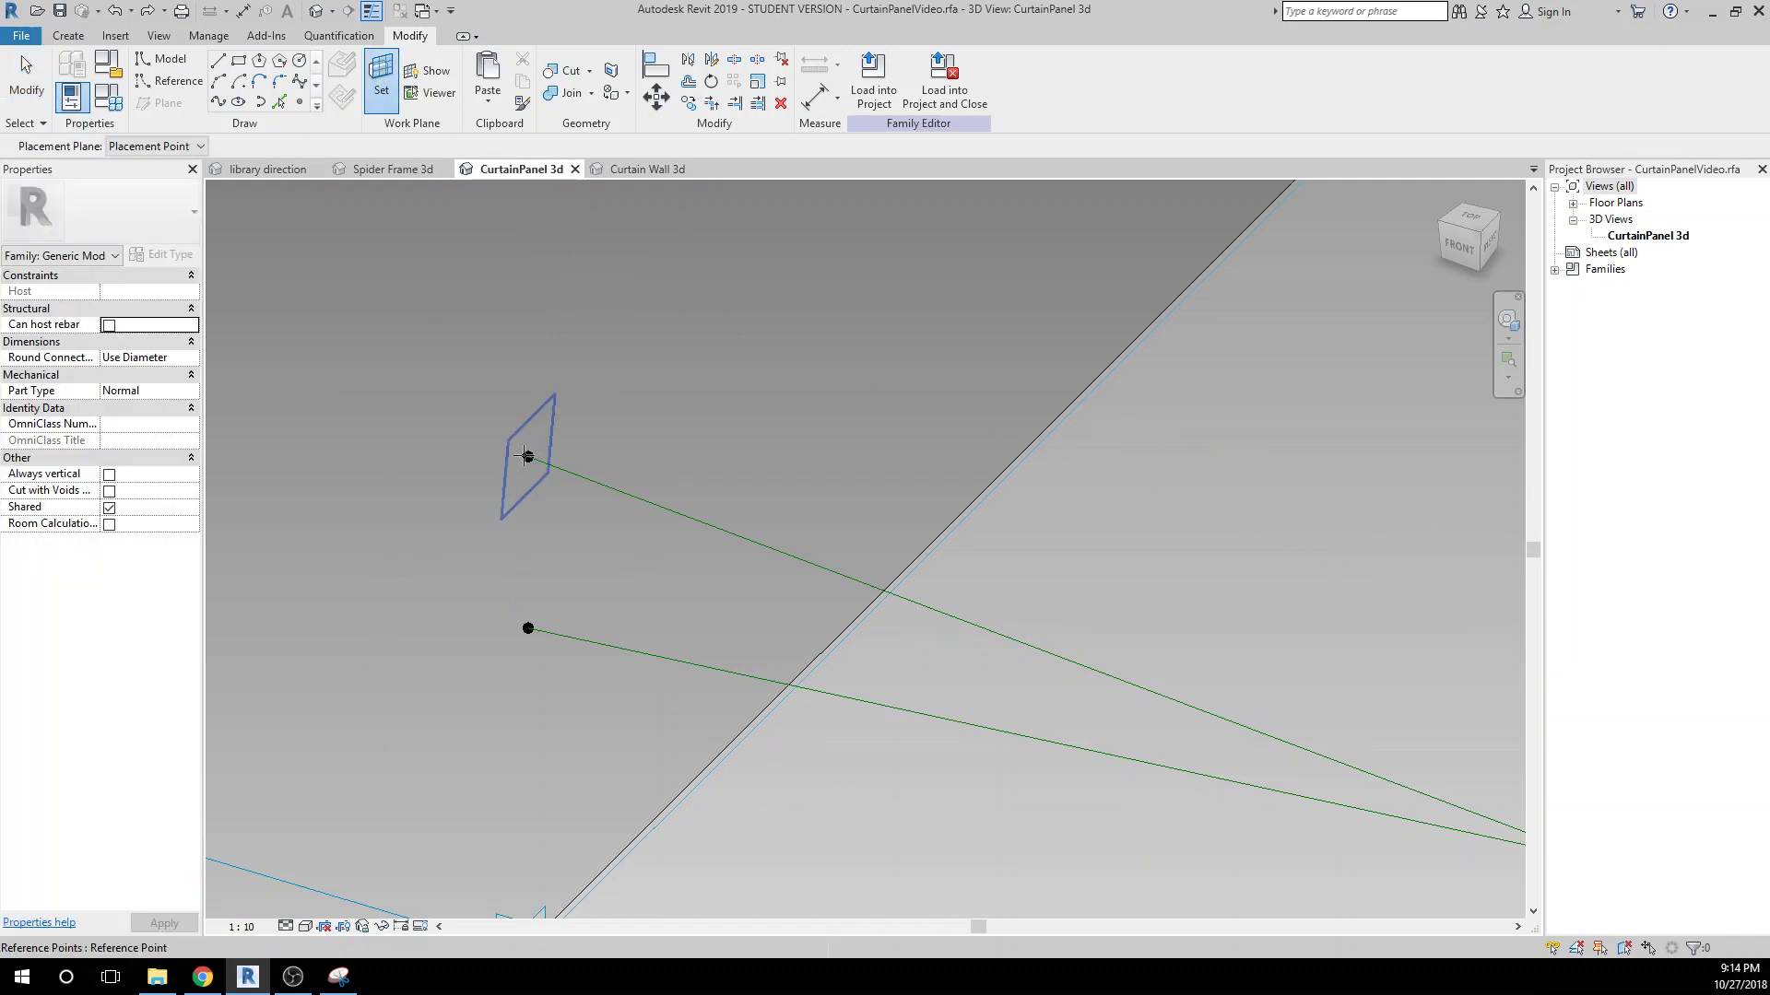
pyautogui.scroll(3, 553, 545)
pyautogui.press('Escape')
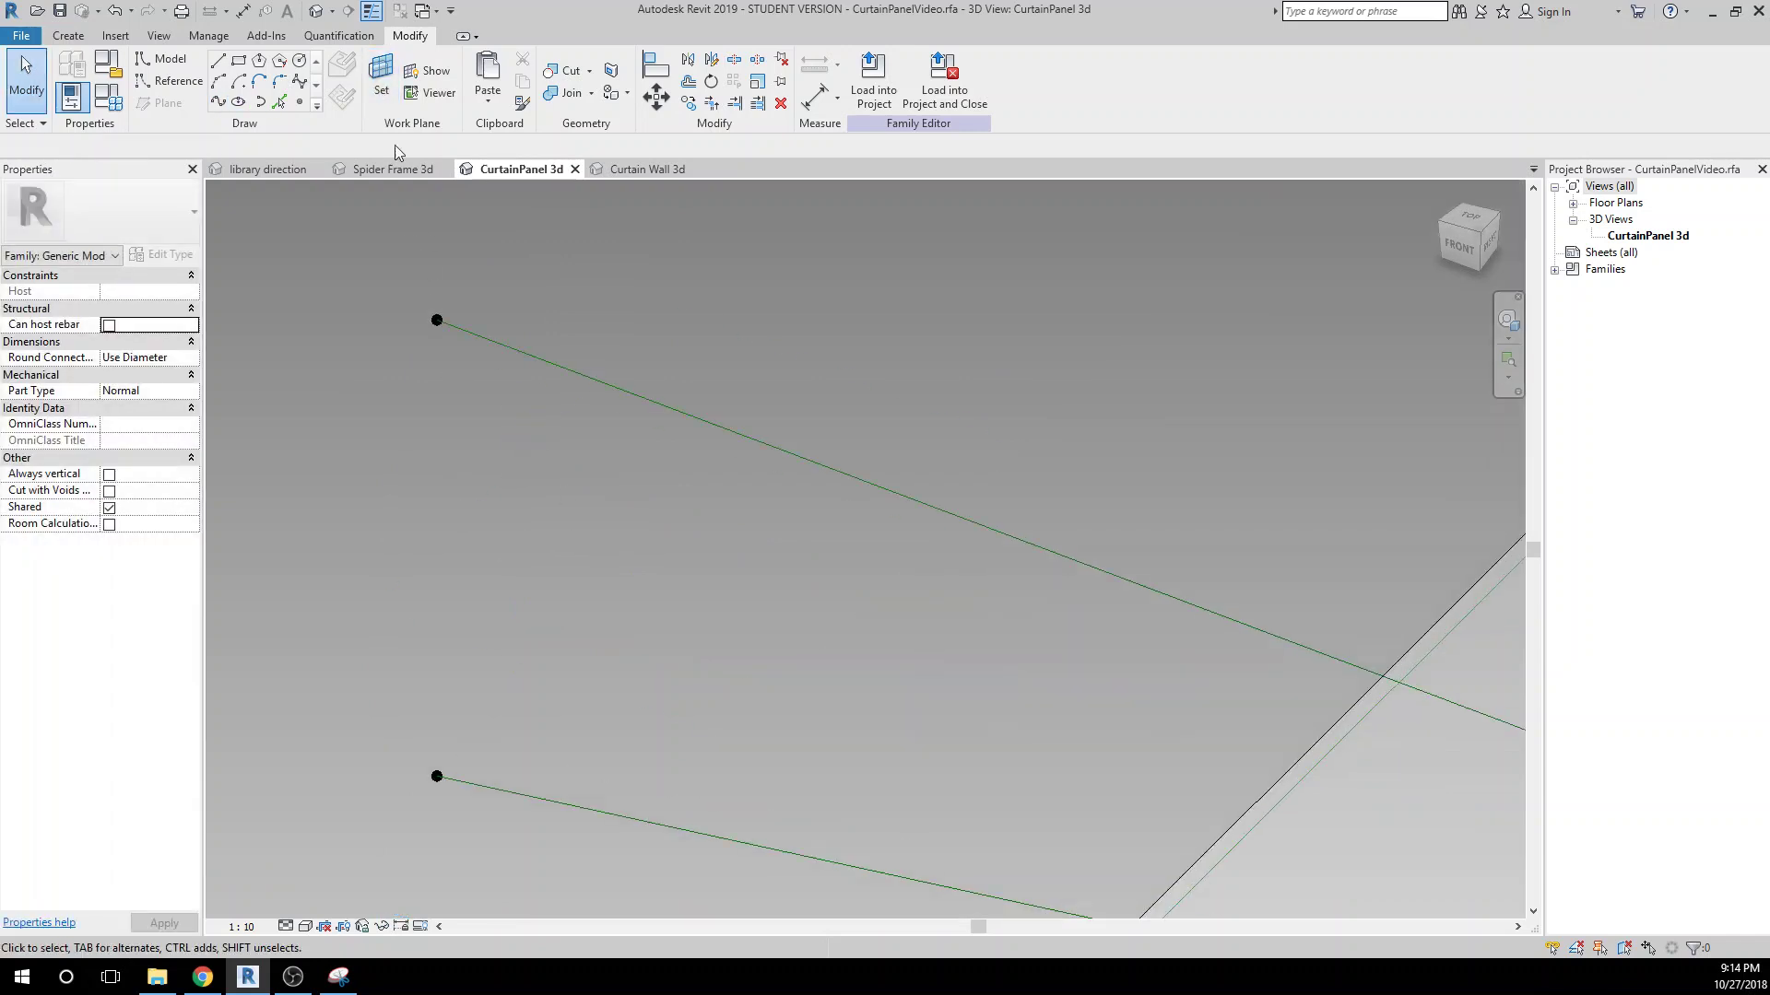
pyautogui.click(299, 62)
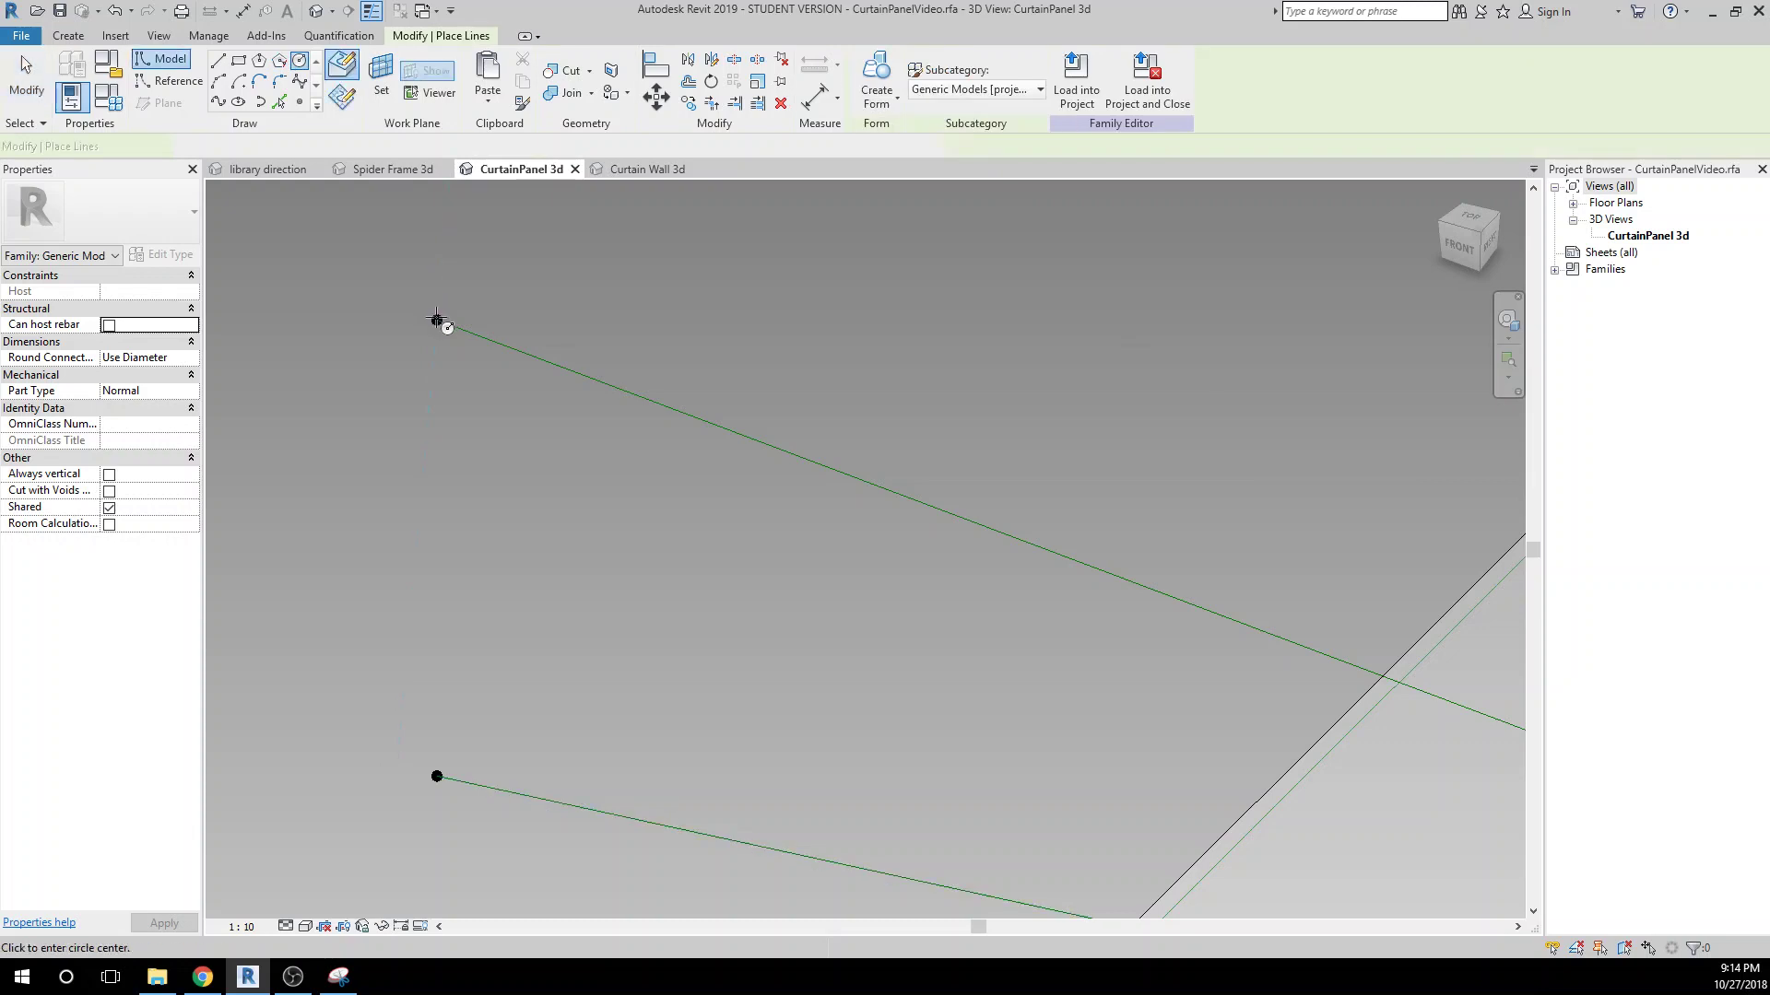
pyautogui.click(437, 319)
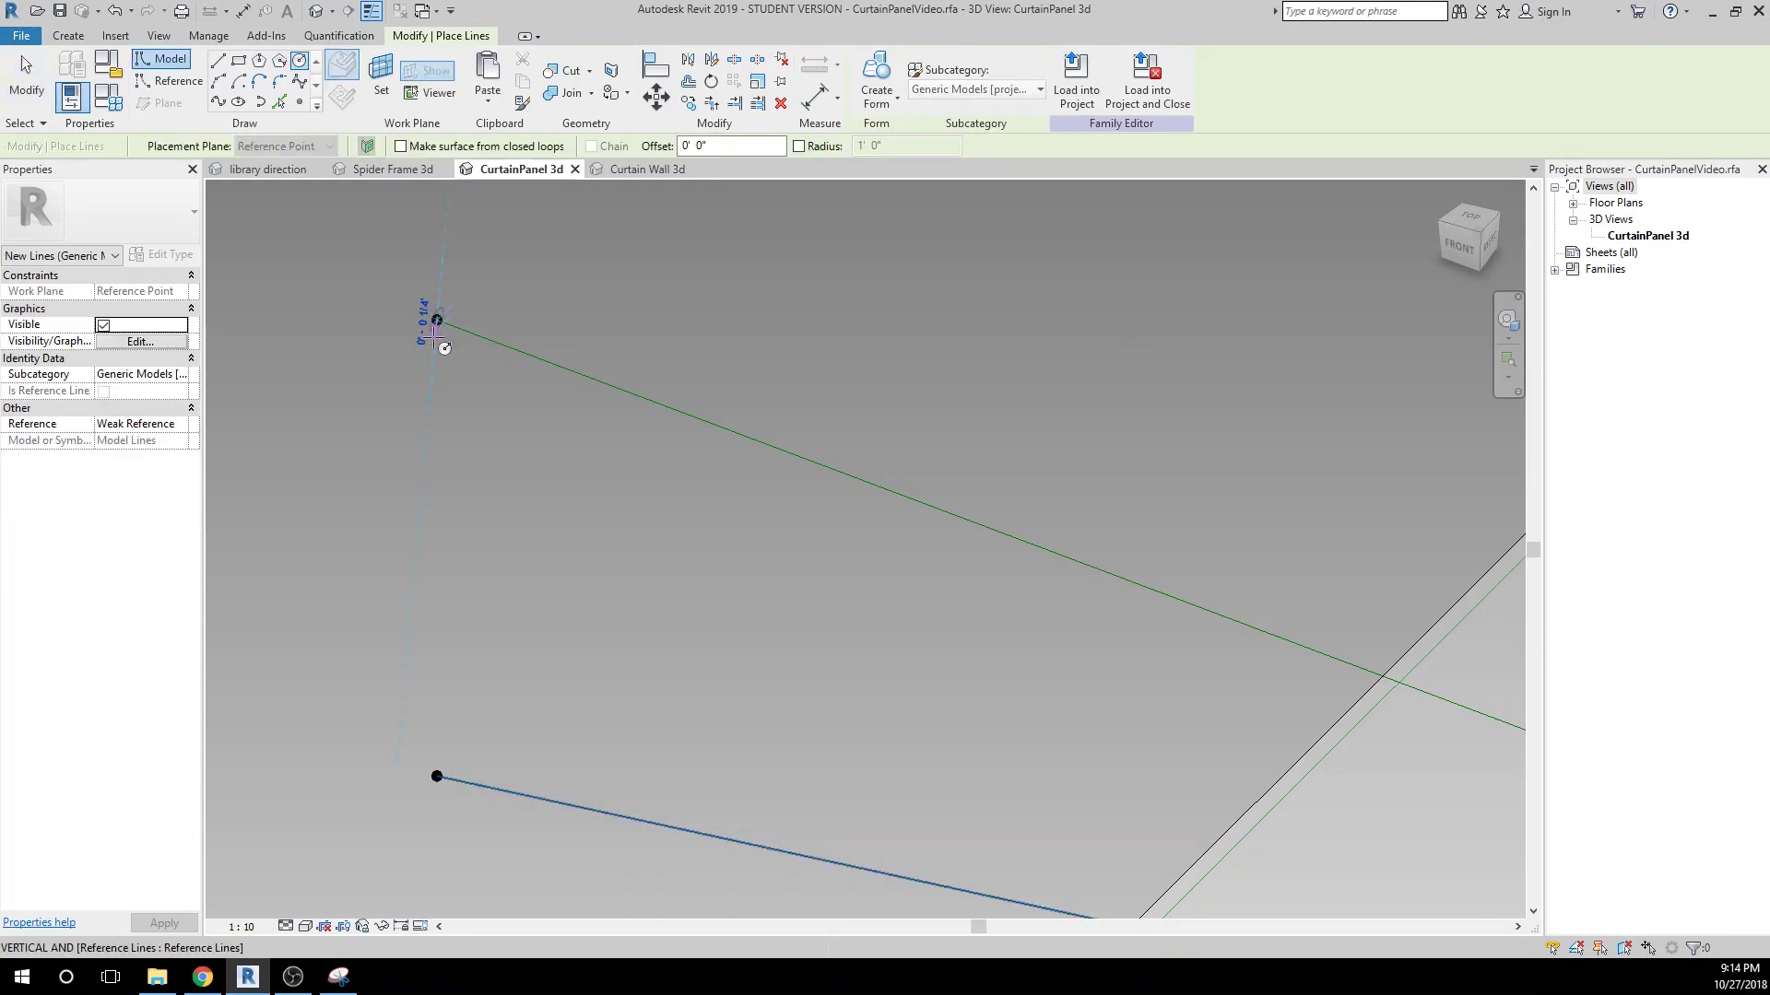
pyautogui.click(435, 339)
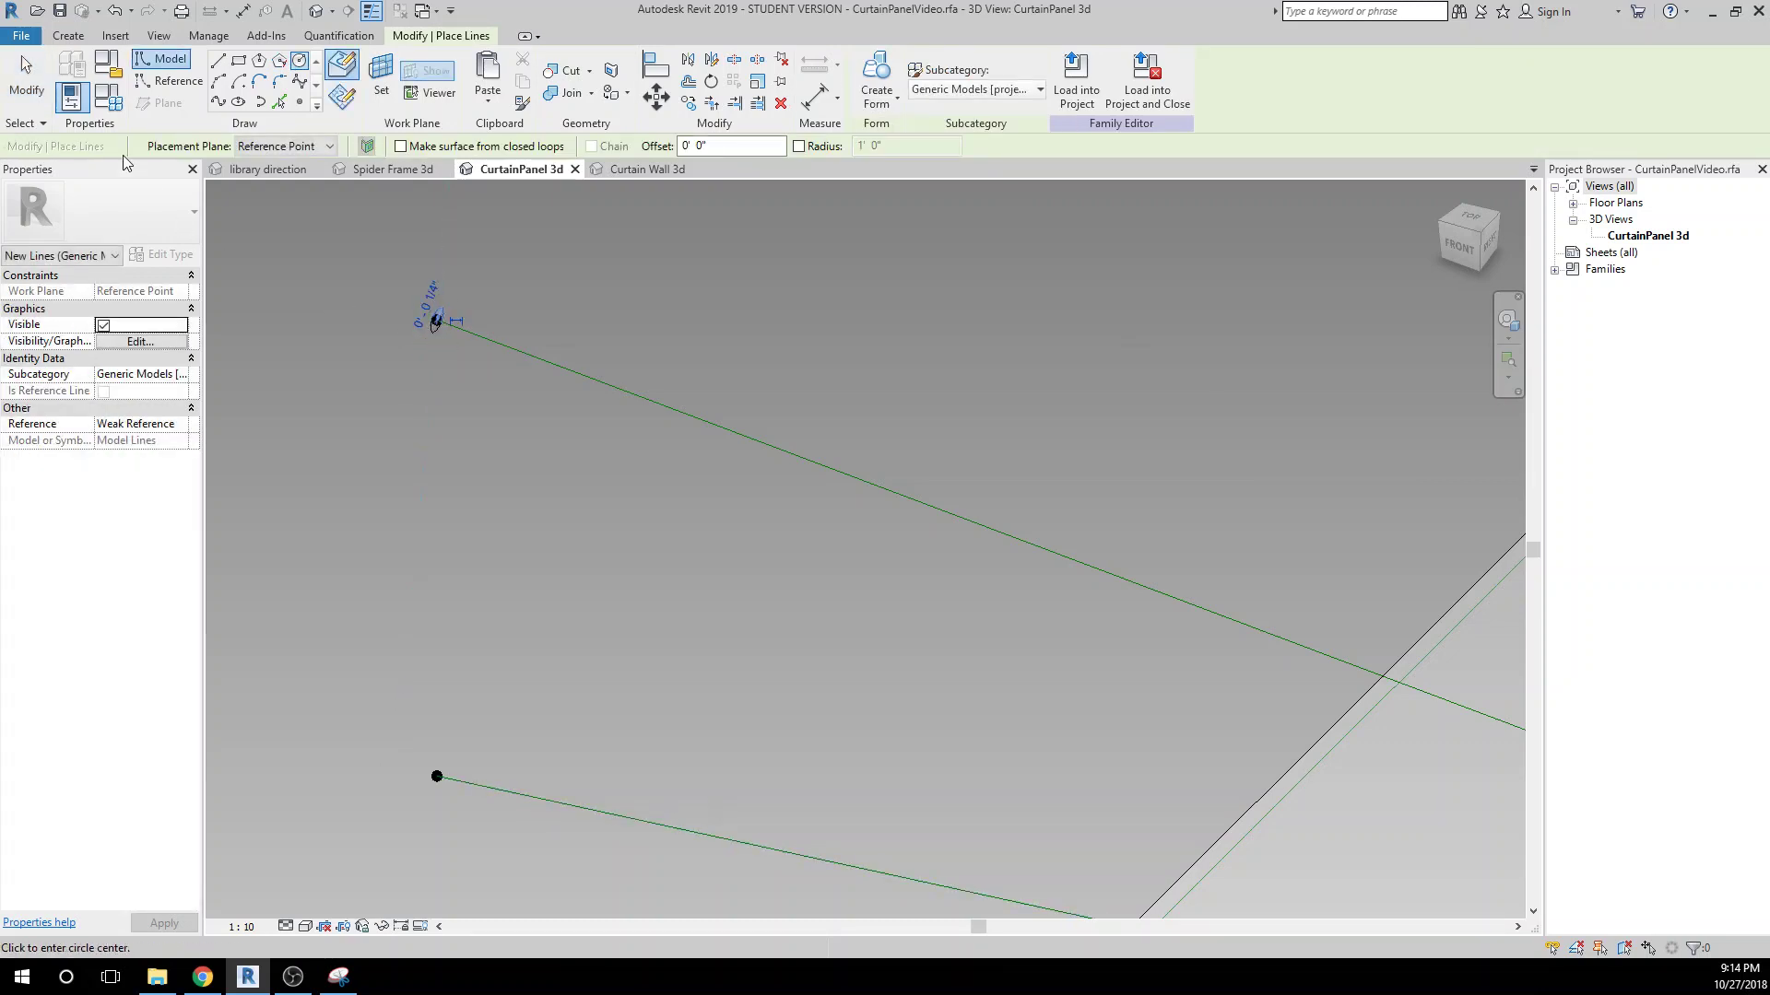
pyautogui.click(27, 83)
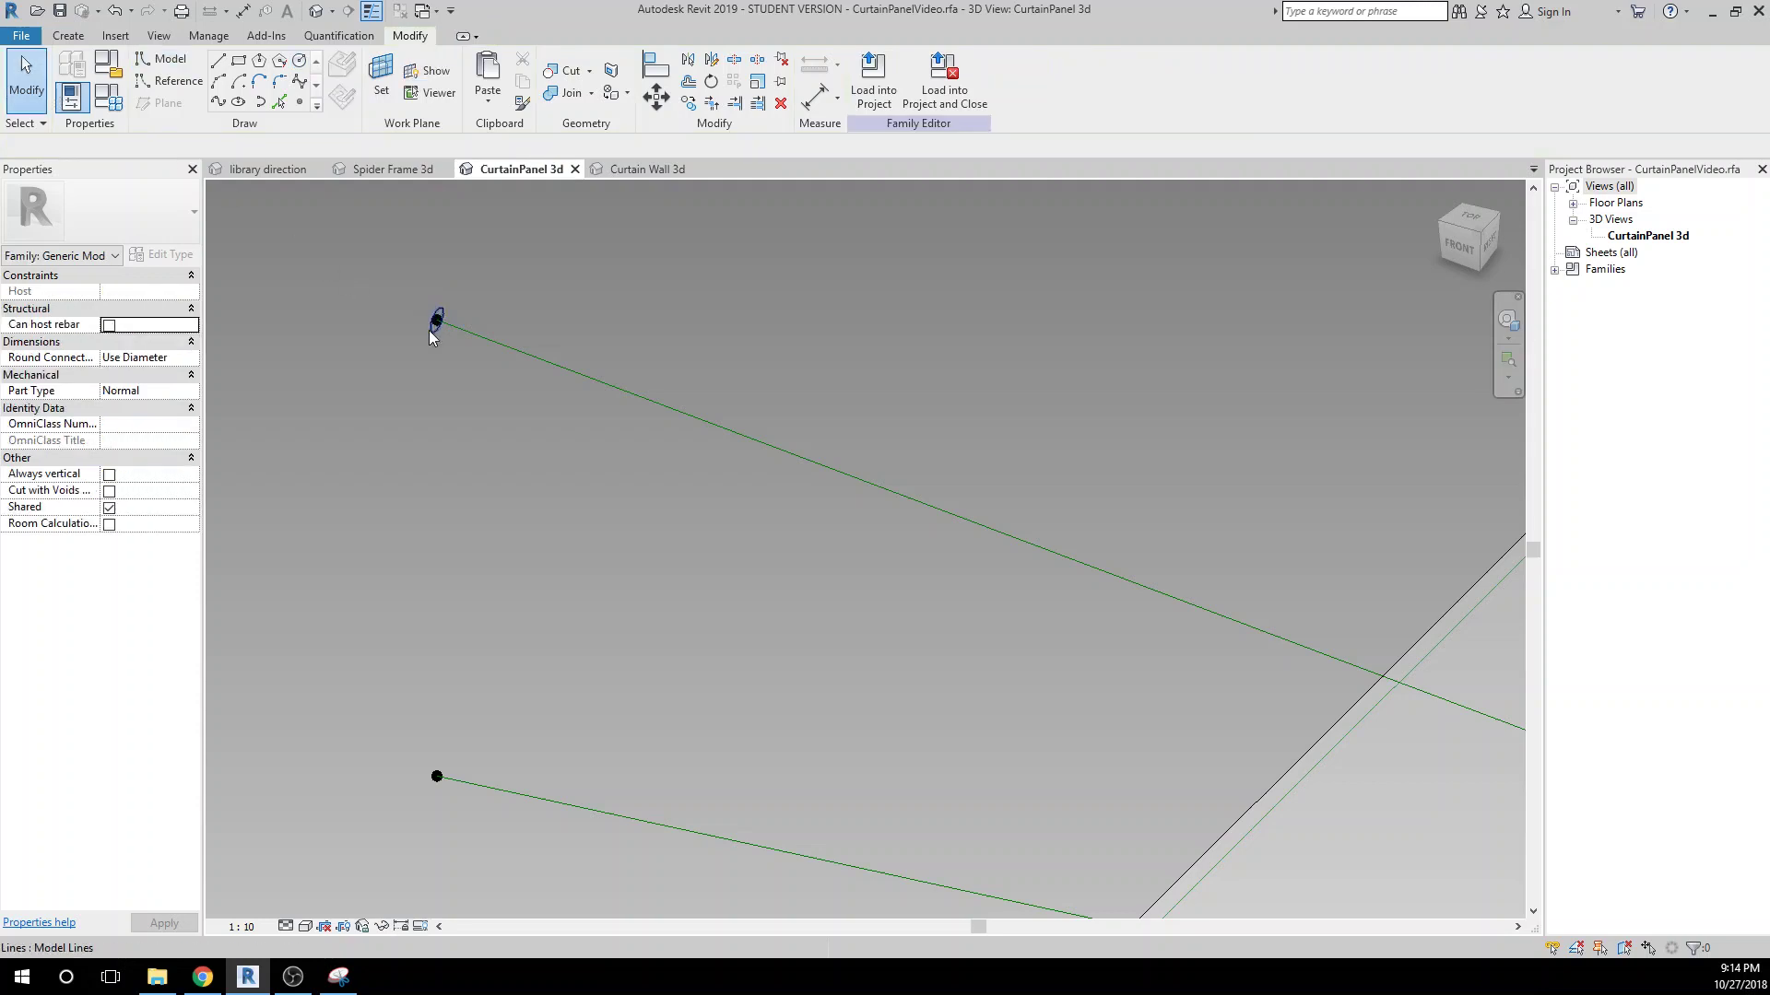
# Convert the circle to a reference line and create a solid cable form from it along the reference line starting at the upper cable point.
pyautogui.click(435, 321)
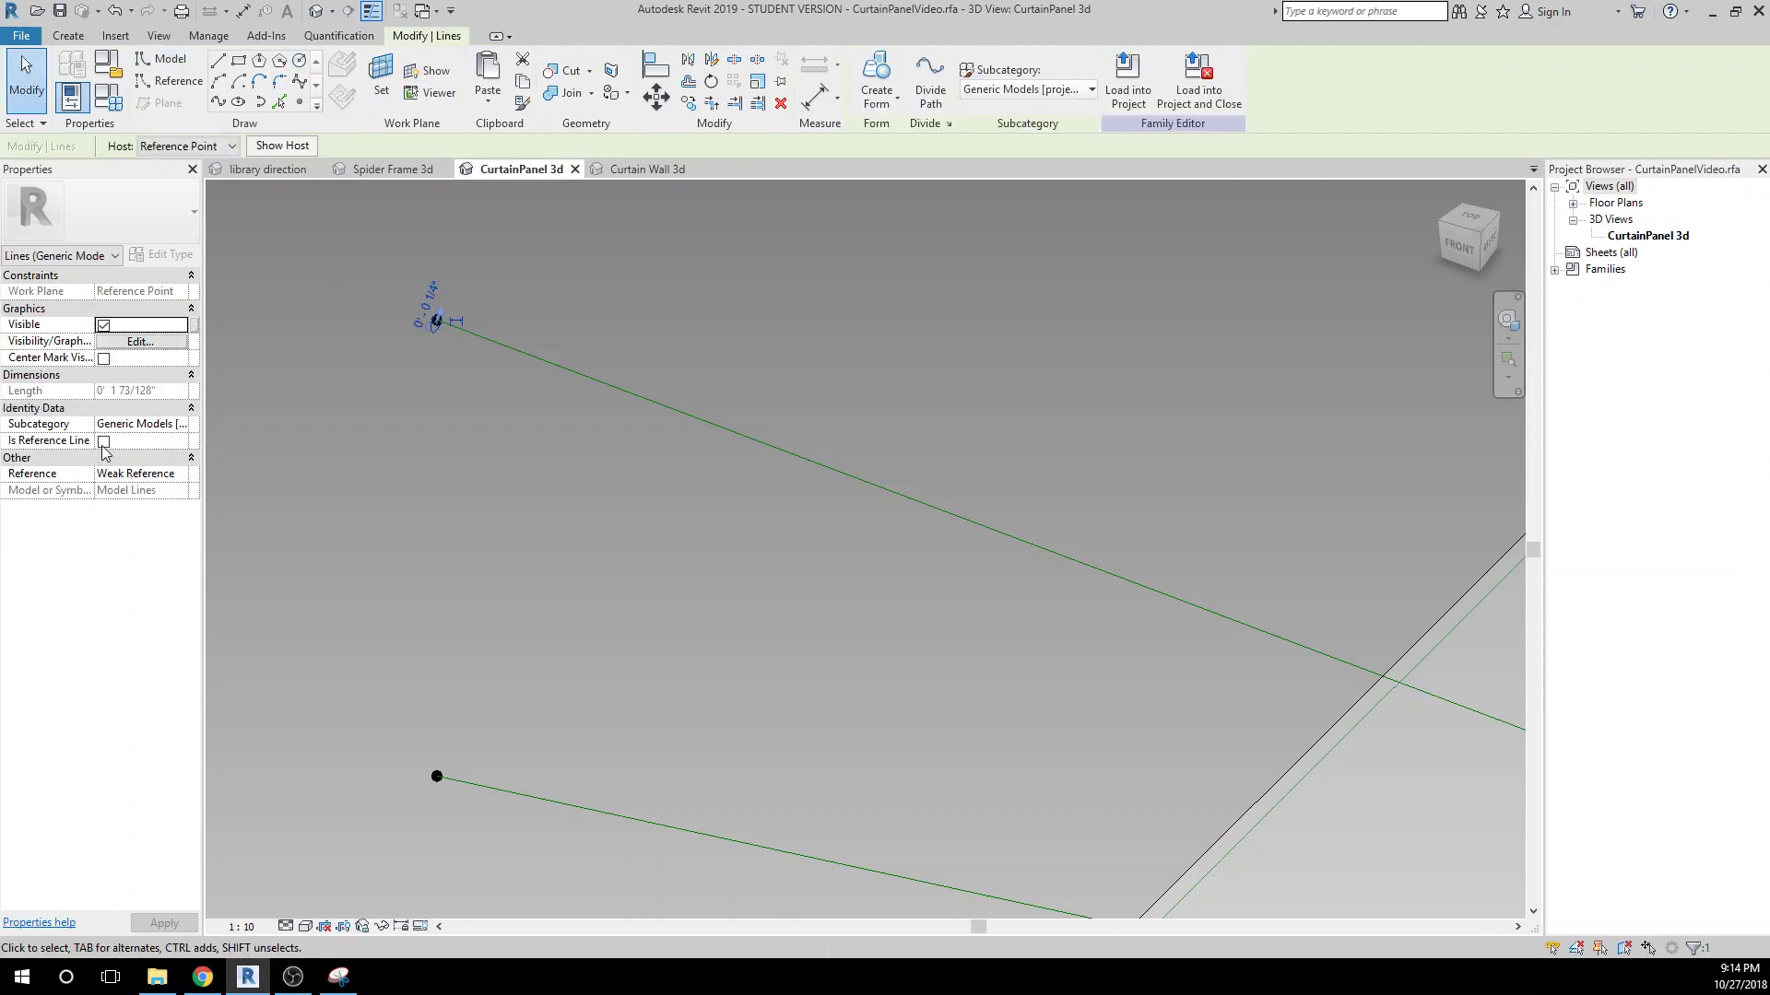
pyautogui.click(103, 441)
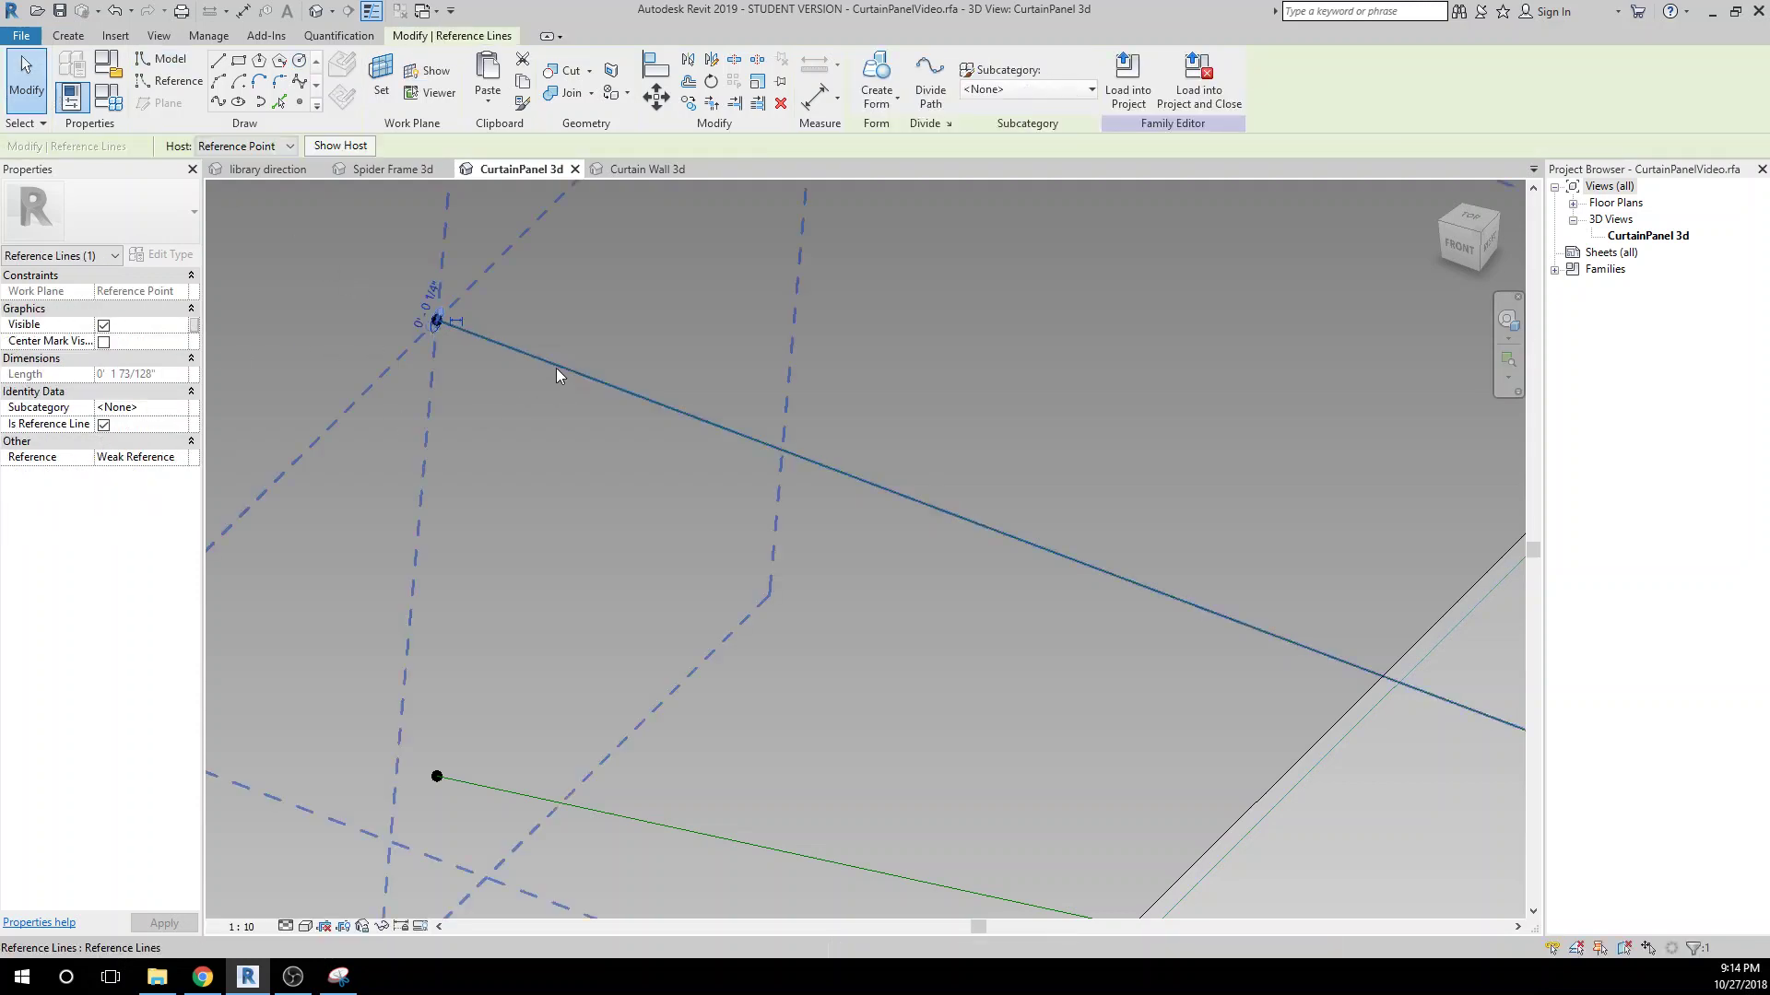
pyautogui.click(947, 539)
pyautogui.click(938, 511)
pyautogui.keyDown('ctrl'); pyautogui.click(938, 509); pyautogui.keyUp('ctrl')
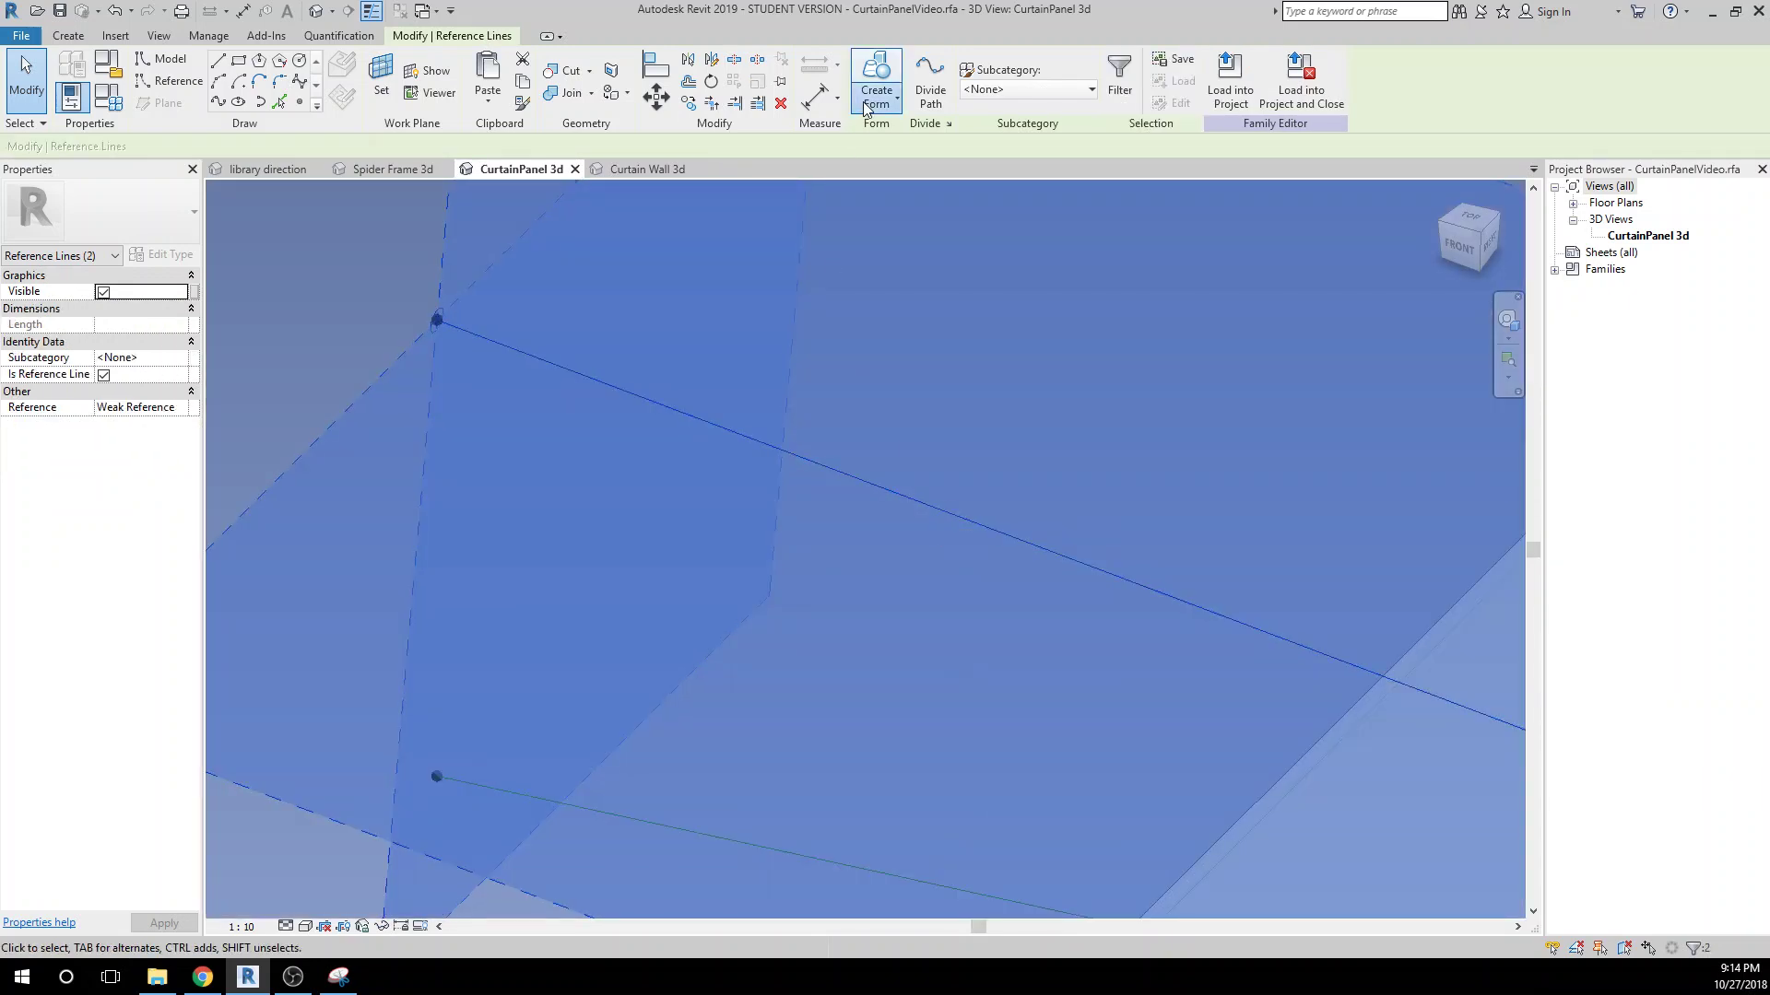
pyautogui.click(867, 103)
pyautogui.click(876, 129)
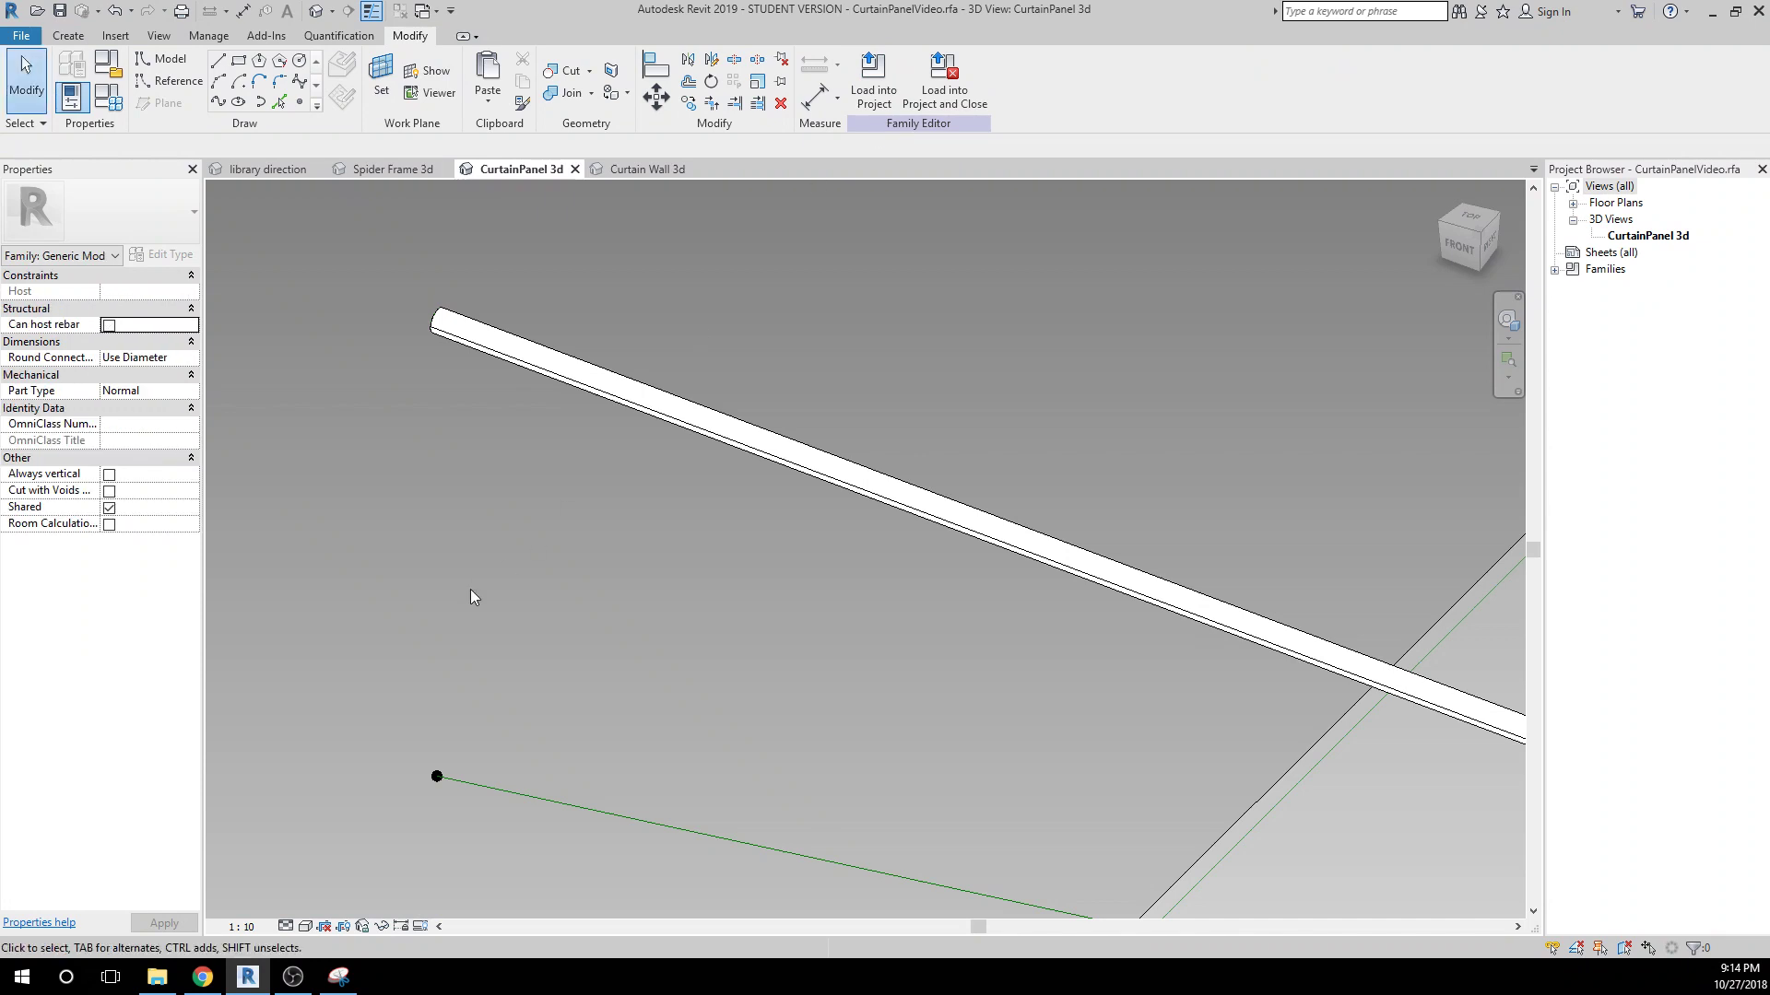
# Draw a model-line circle of 1/4" radius centred on the lower cable point at the same corner, using that point's work plane.
pyautogui.scroll(2, 549, 728)
pyautogui.moveTo(550, 728); pyautogui.dragTo(524, 490, button='middle')
pyautogui.scroll(-4, 518, 483)
pyautogui.middleClick(536, 494)
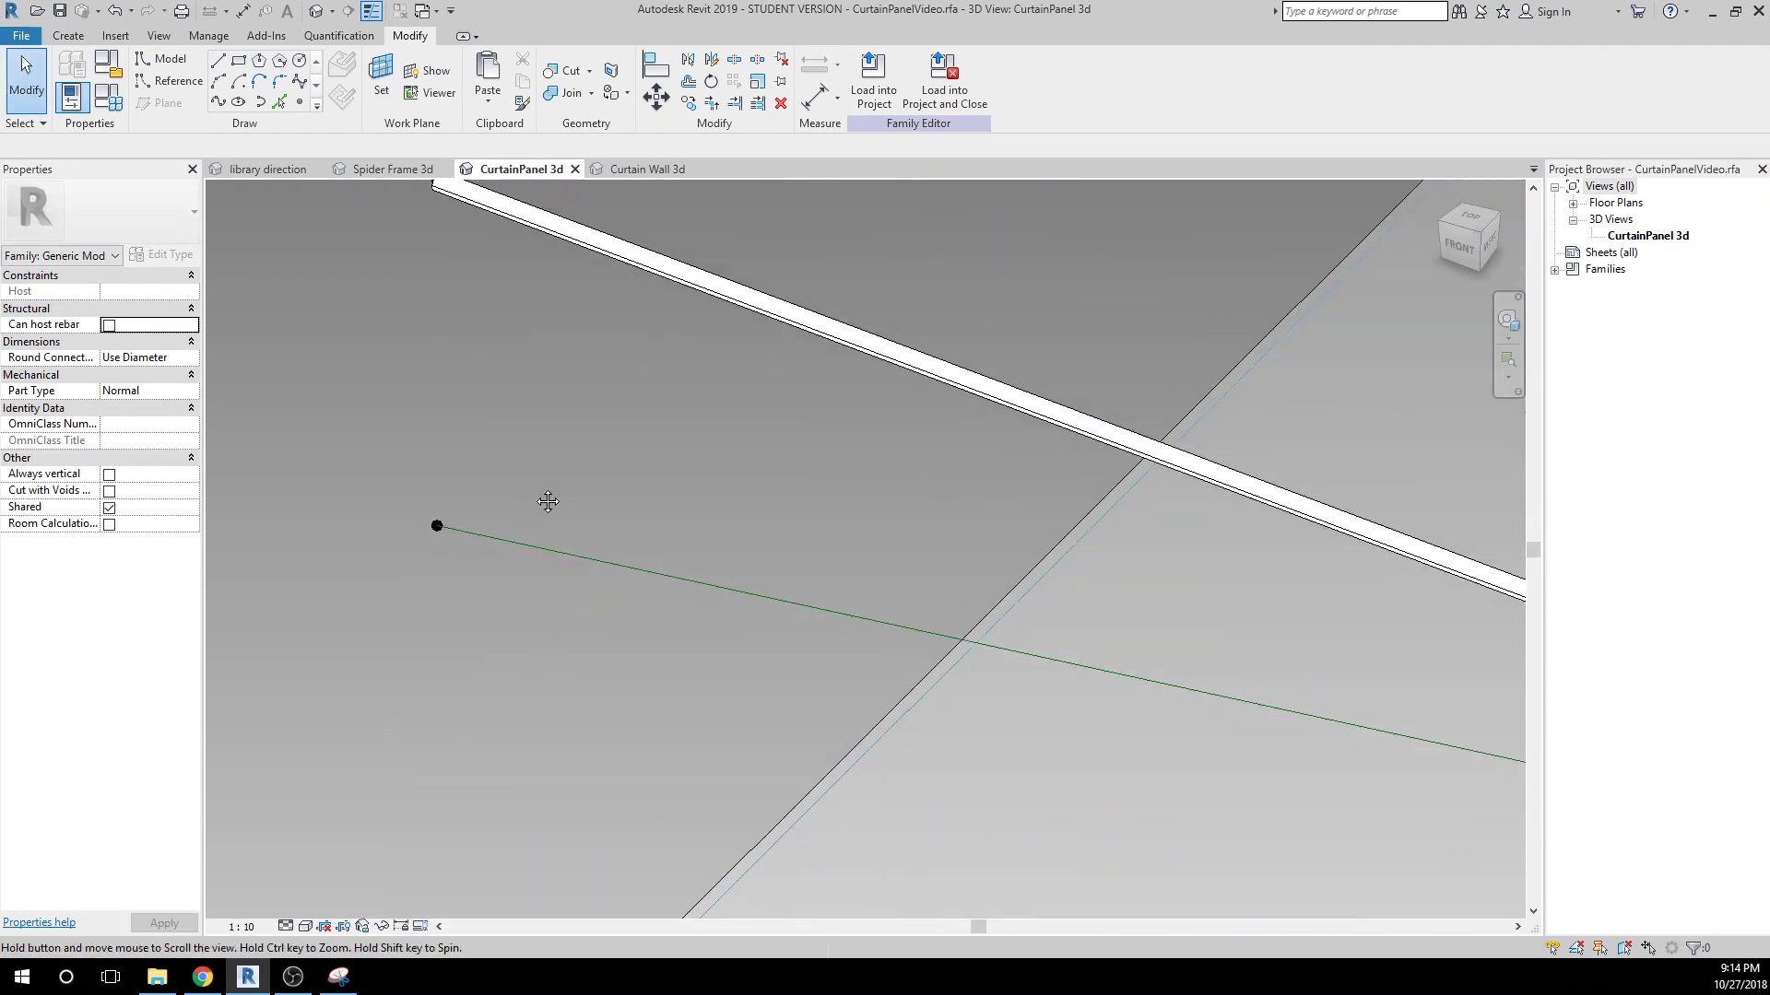
pyautogui.scroll(-5, 536, 494)
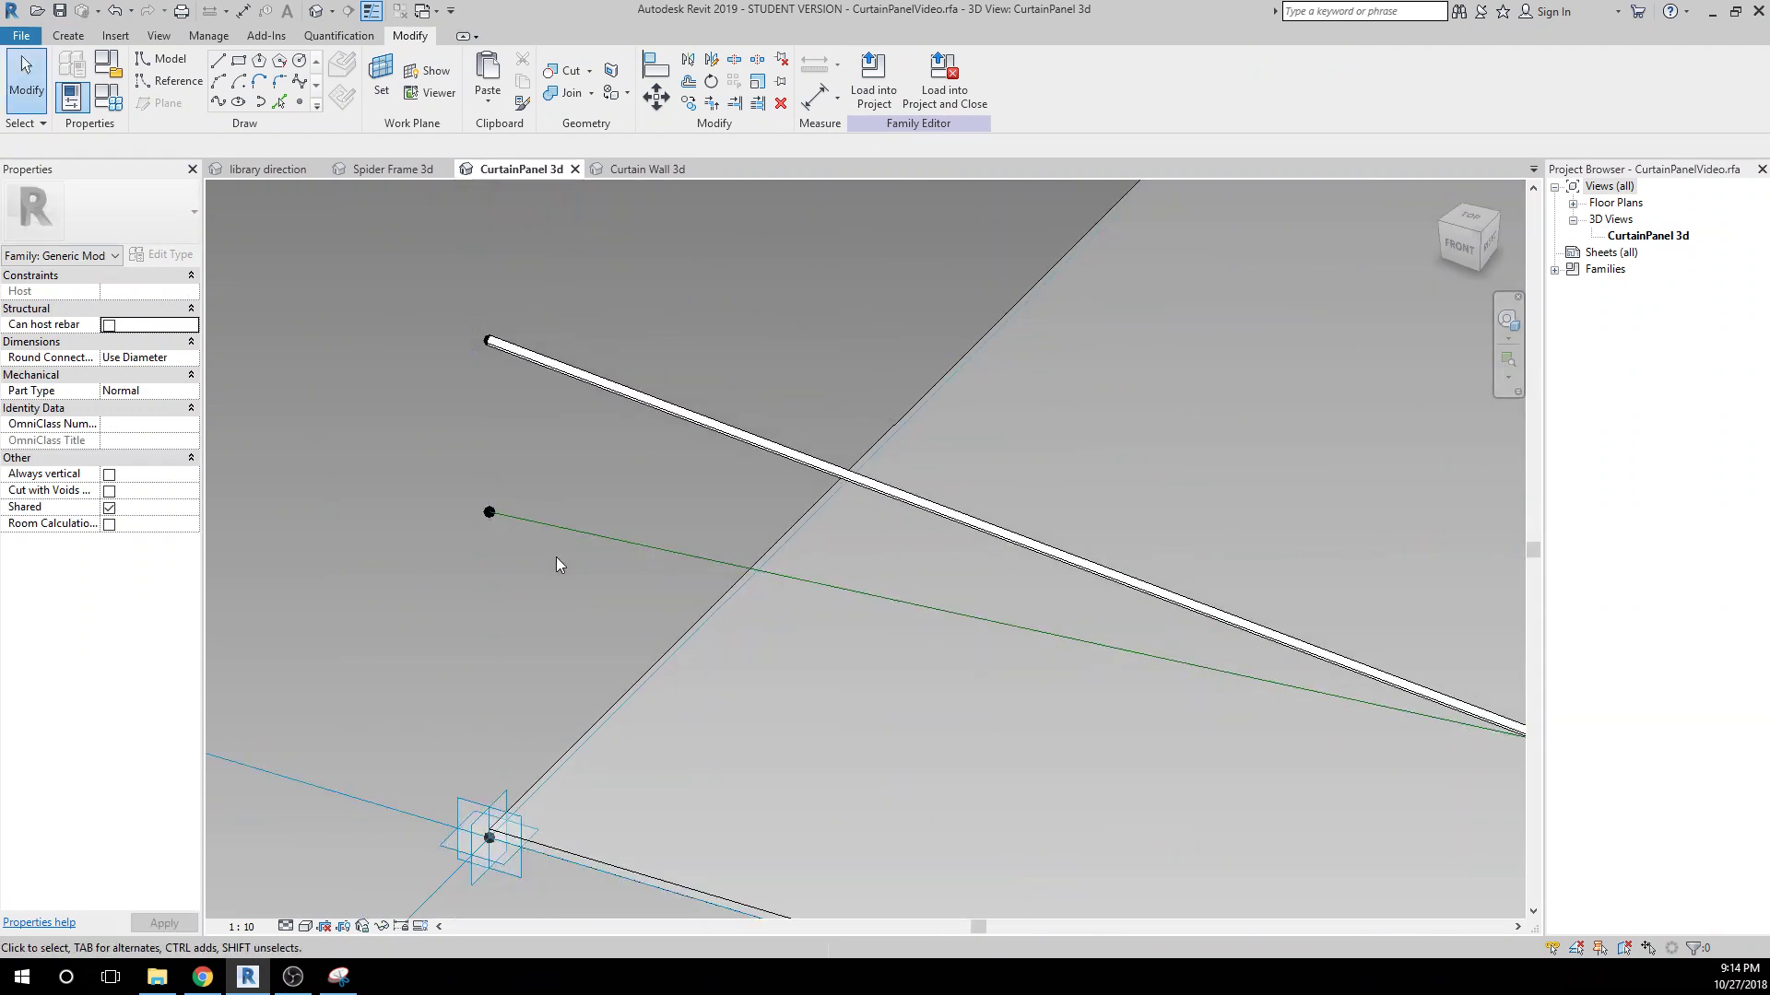
pyautogui.scroll(6, 555, 557)
pyautogui.moveTo(557, 559); pyautogui.dragTo(653, 632, button='middle')
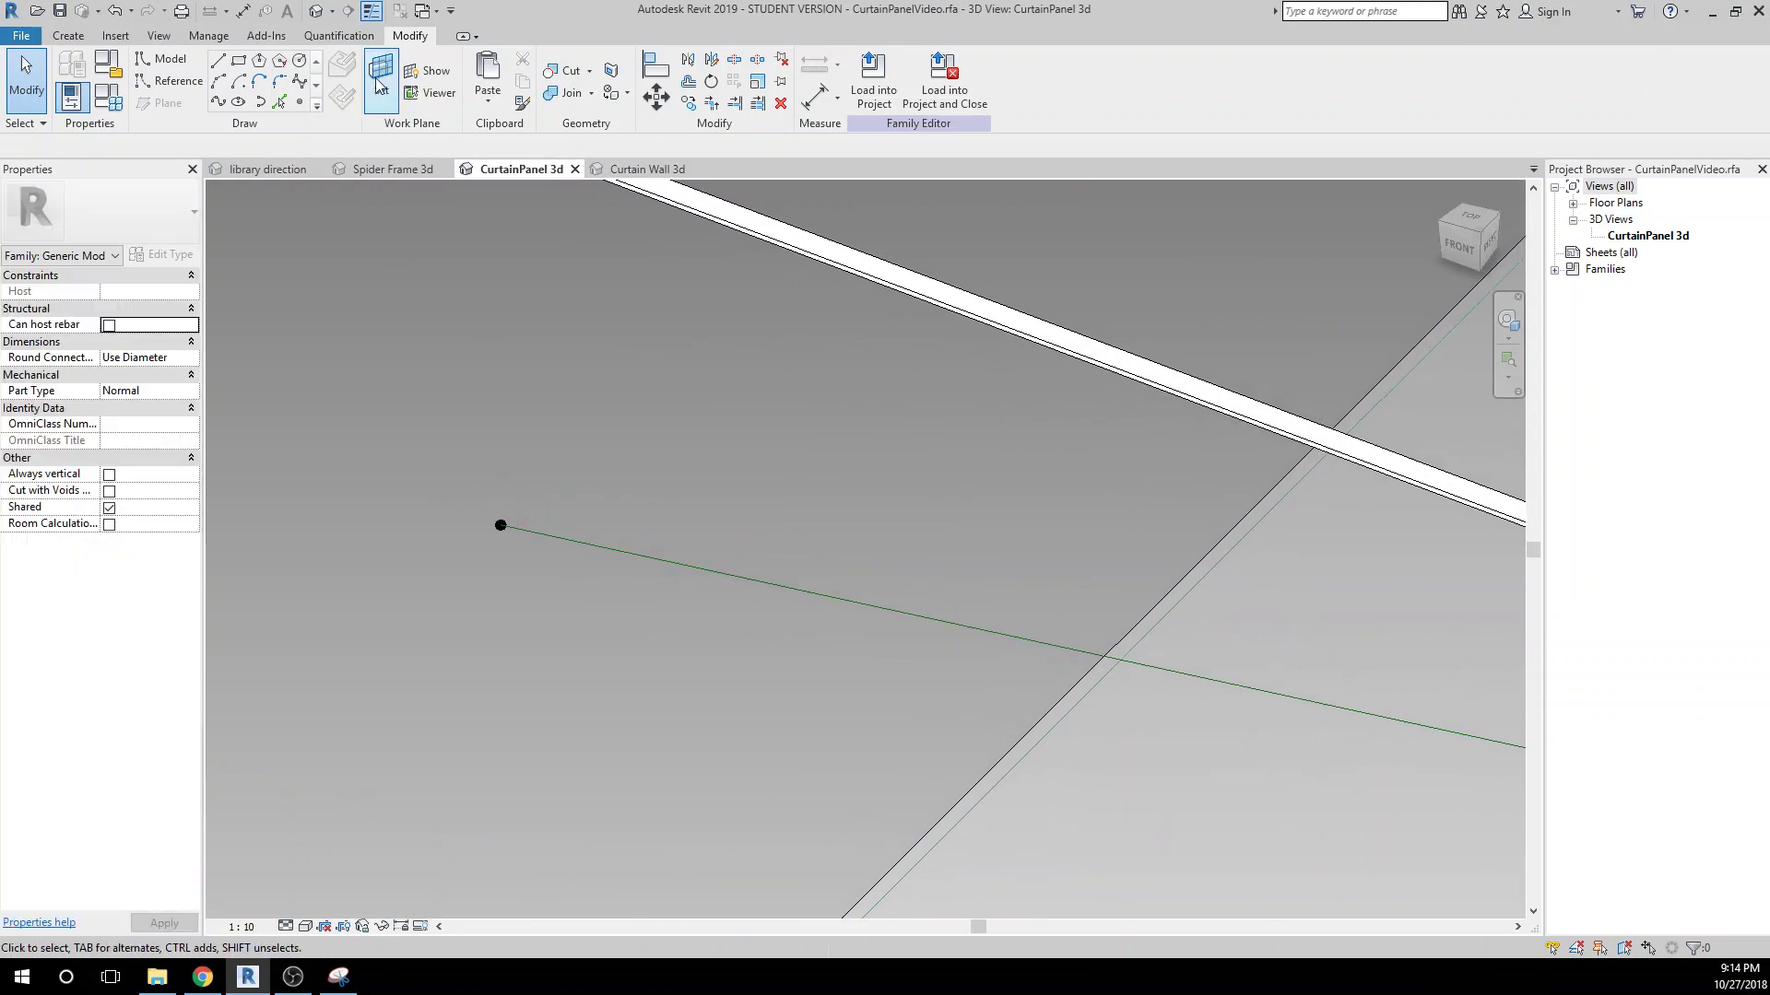
pyautogui.click(380, 79)
pyautogui.click(499, 526)
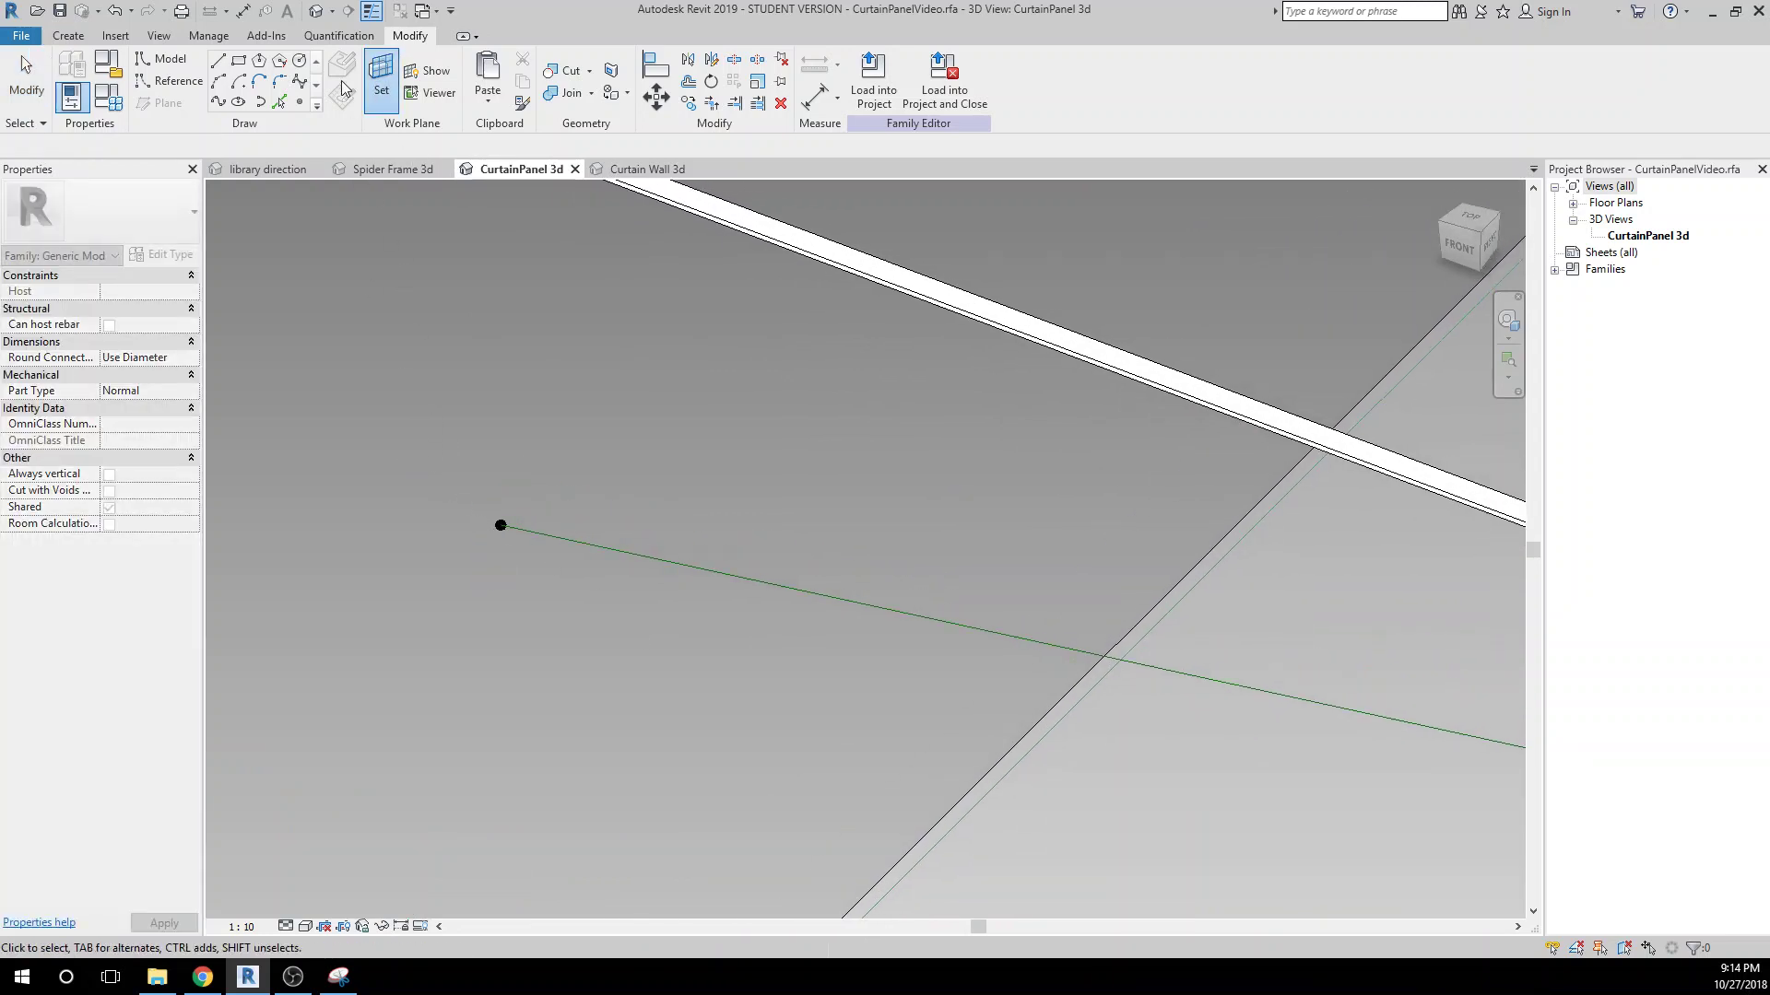
pyautogui.click(296, 63)
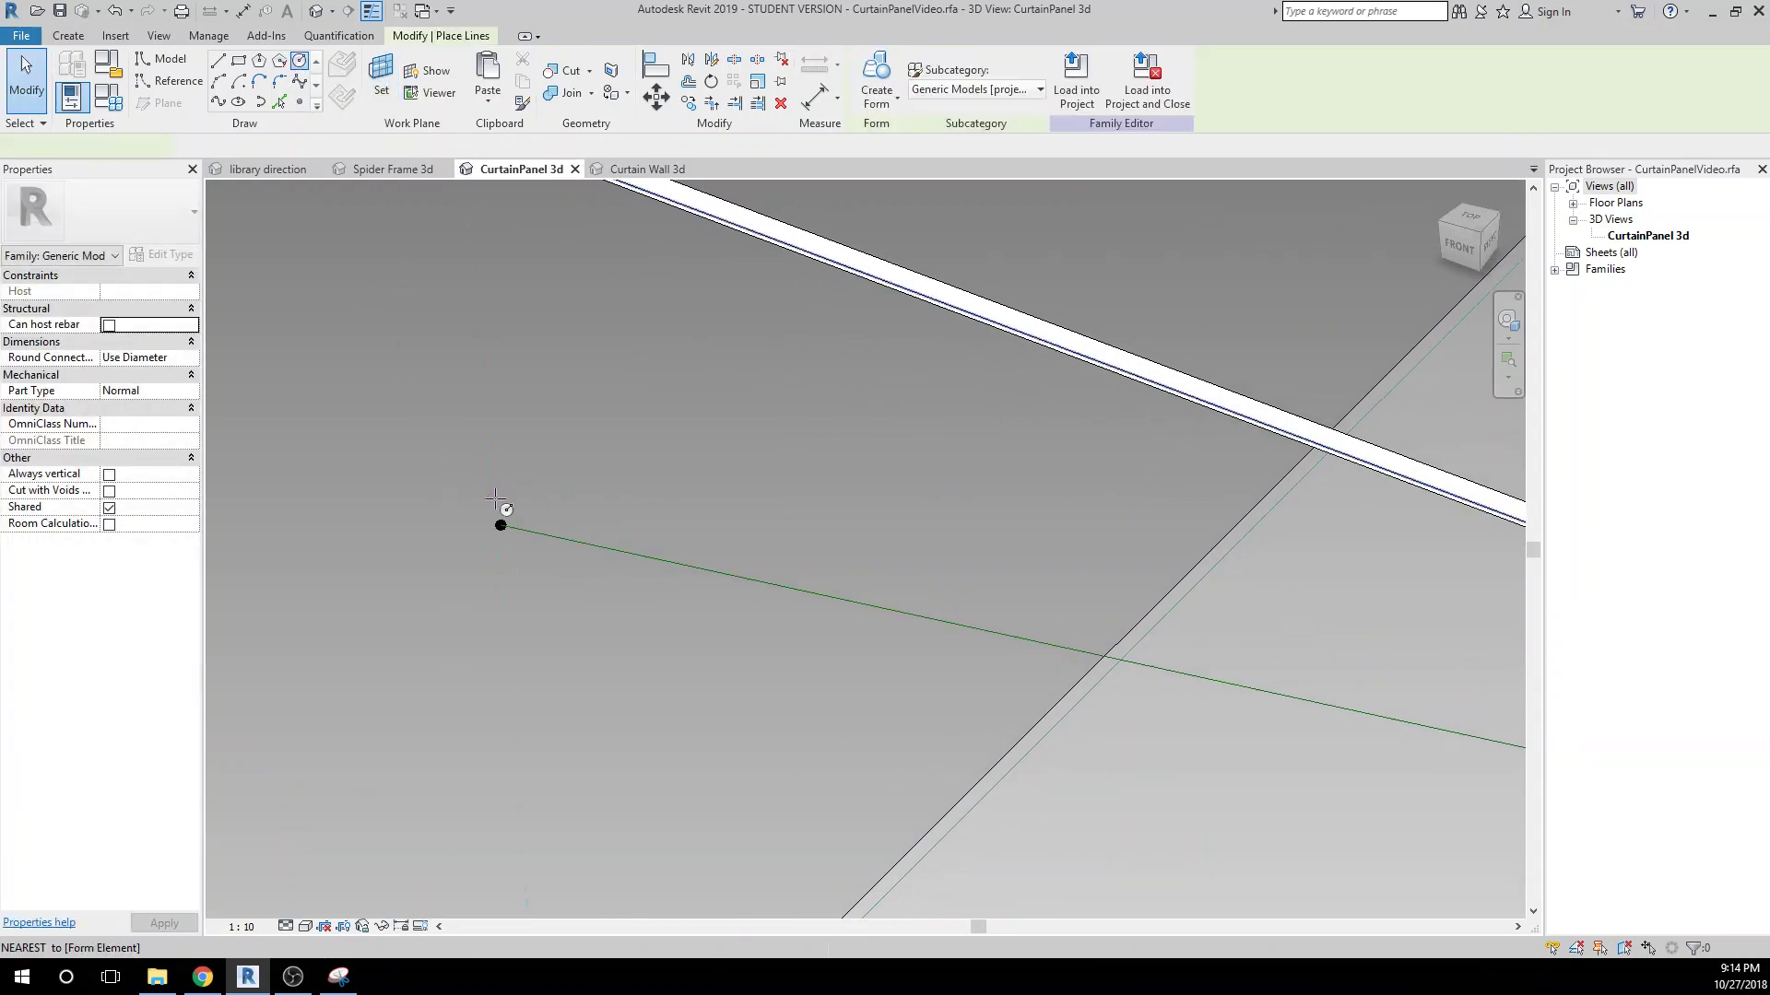
pyautogui.click(500, 528)
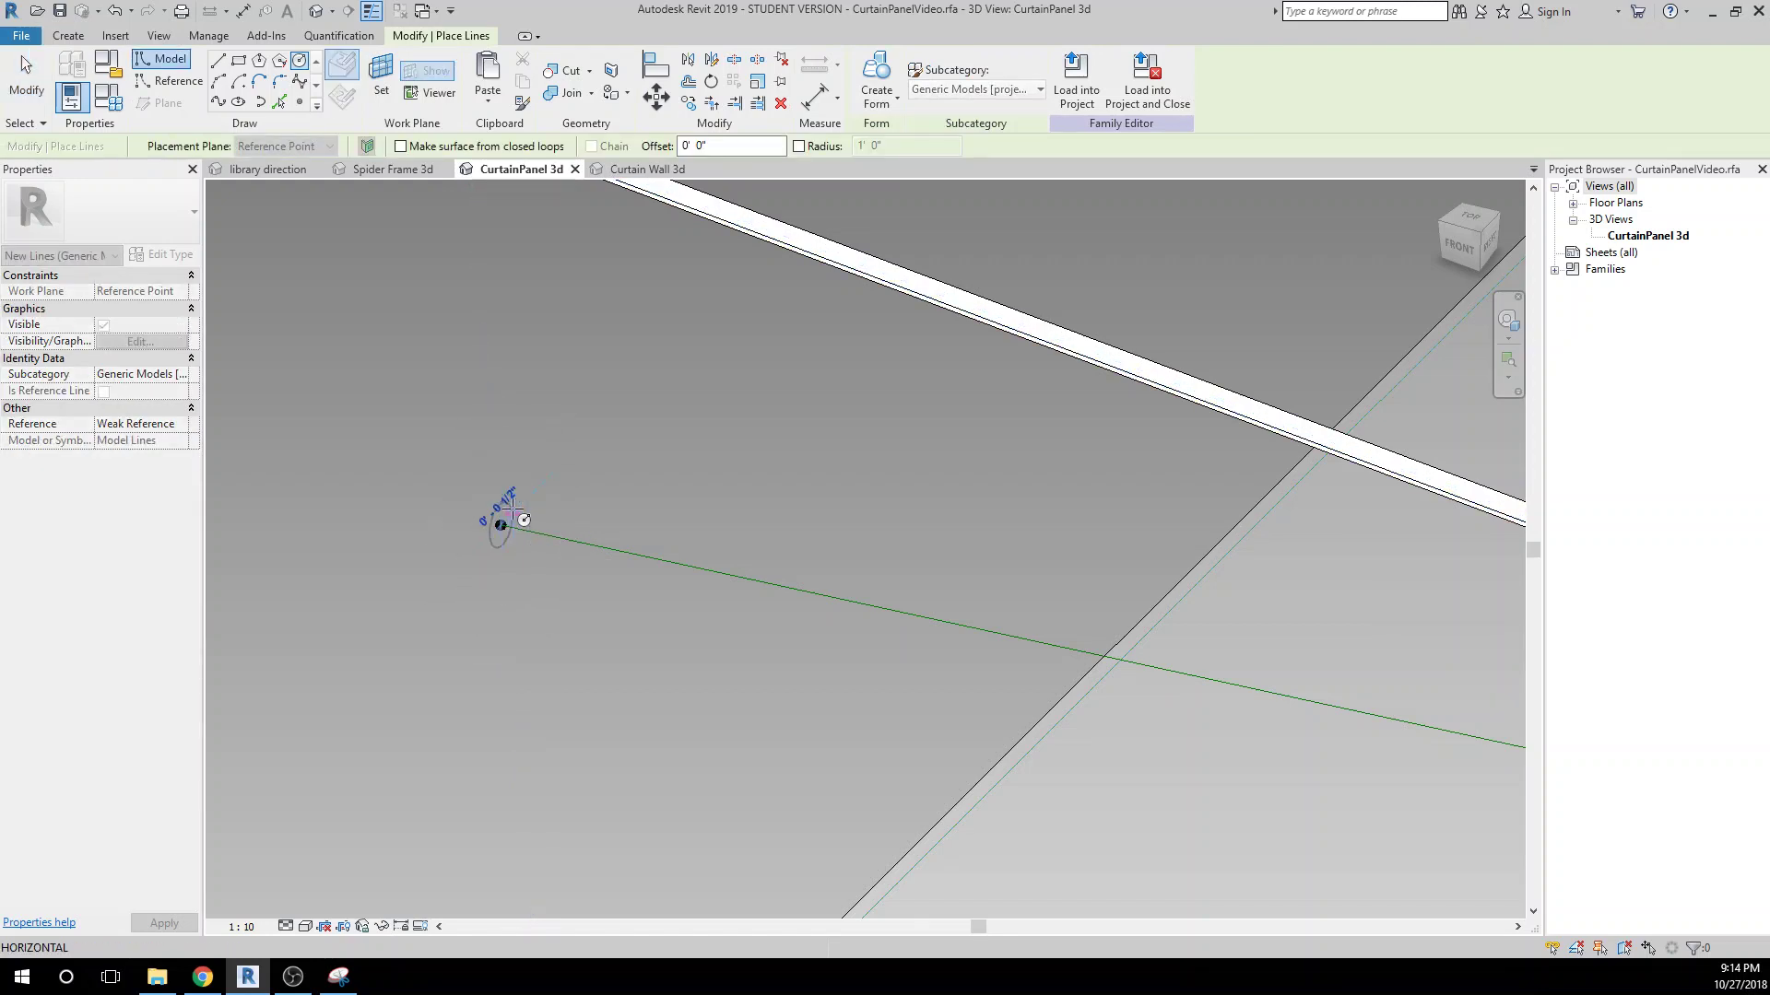
pyautogui.click(505, 514)
pyautogui.press('Escape')
pyautogui.press('Escape')
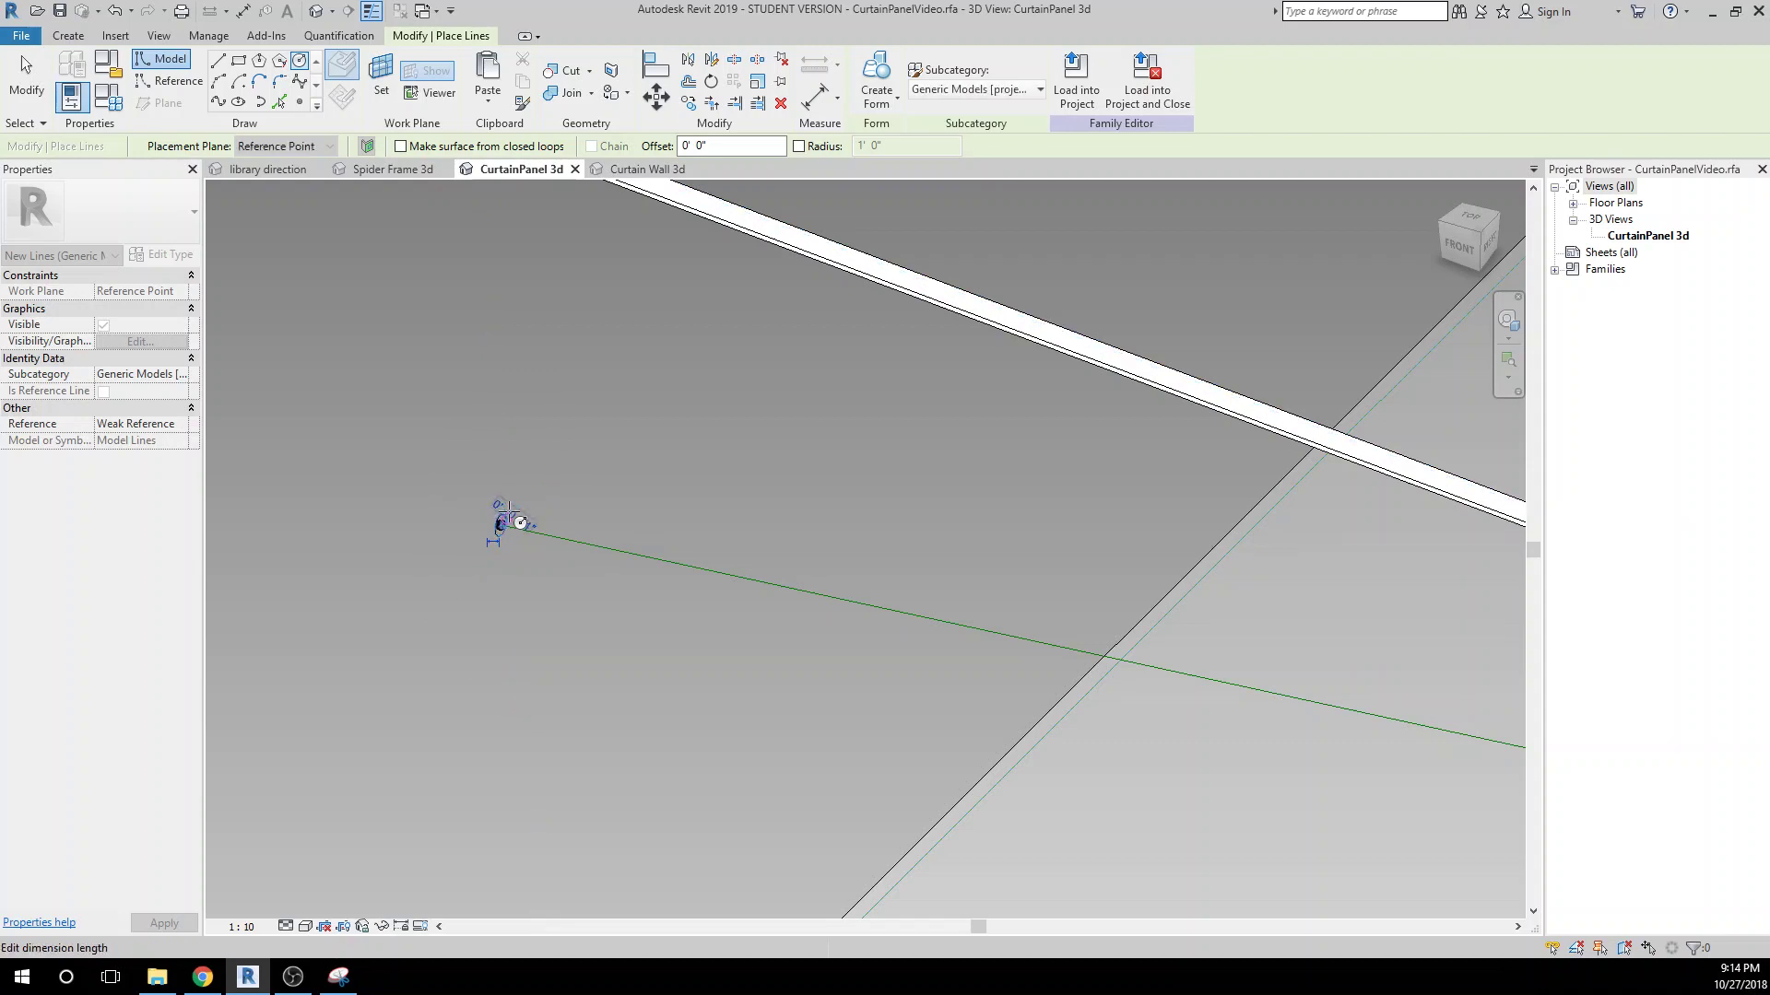
# Convert the lower circle to a reference line and create a solid cable form from it along the reference line starting at the lower cable point.
pyautogui.click(500, 532)
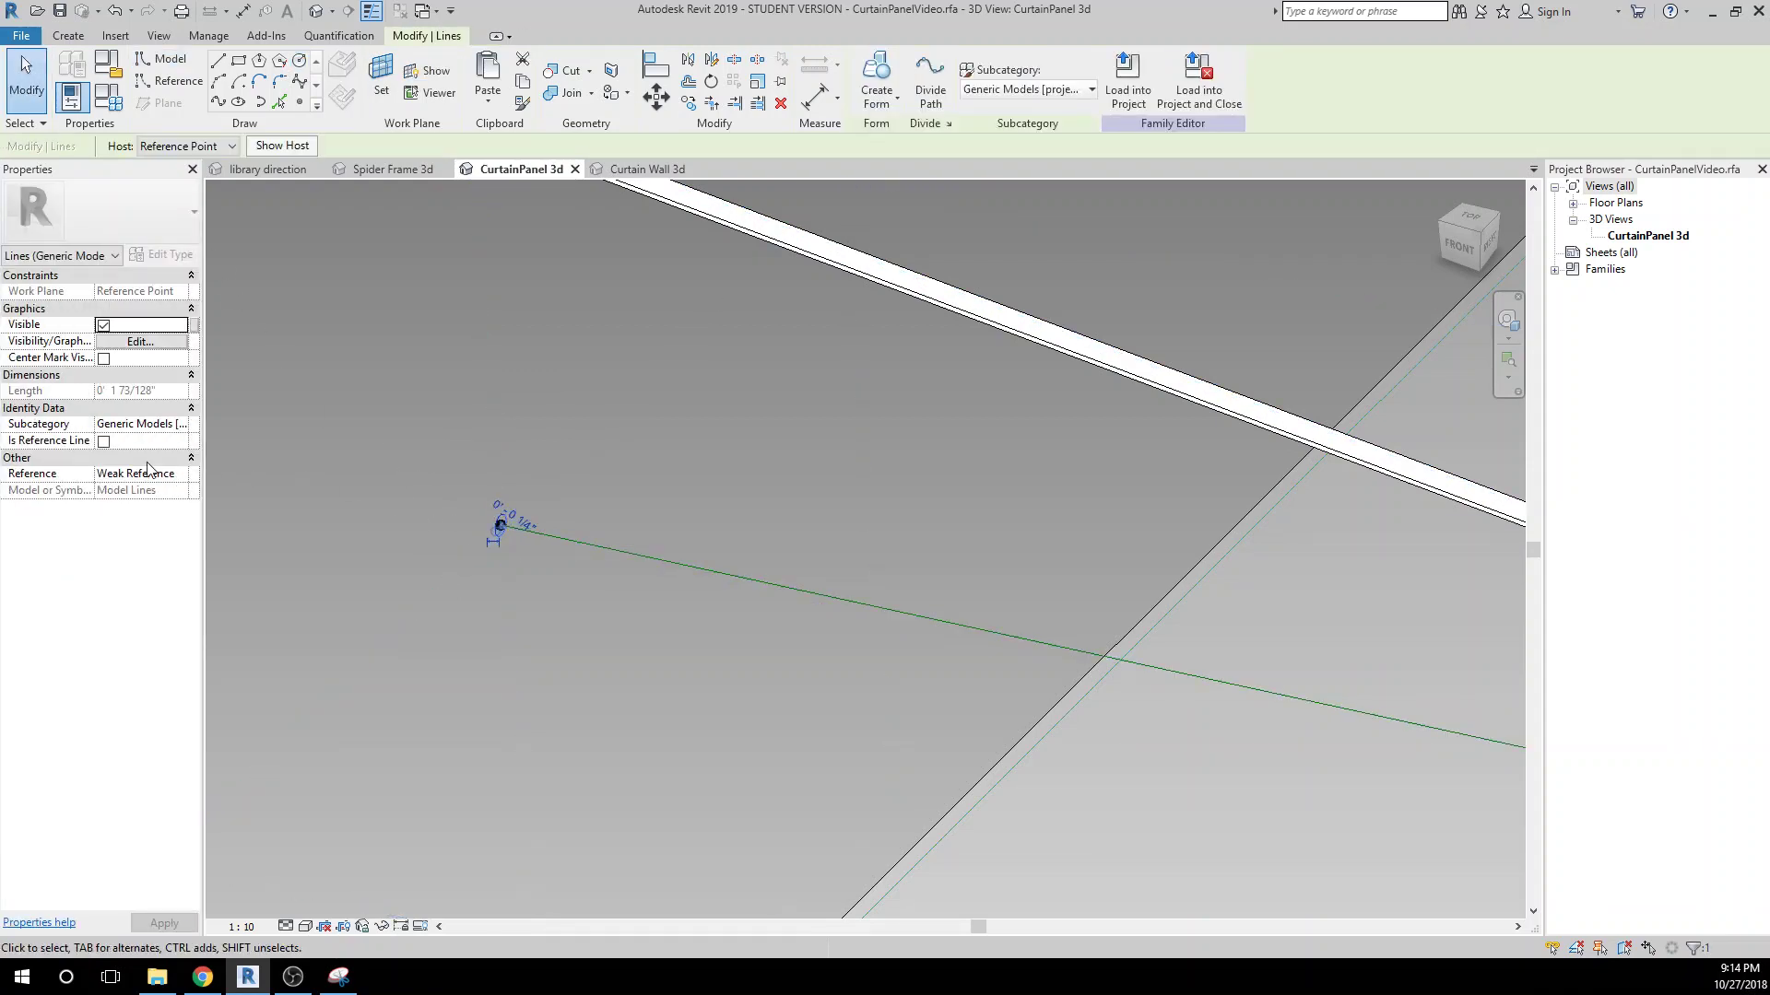
pyautogui.click(104, 441)
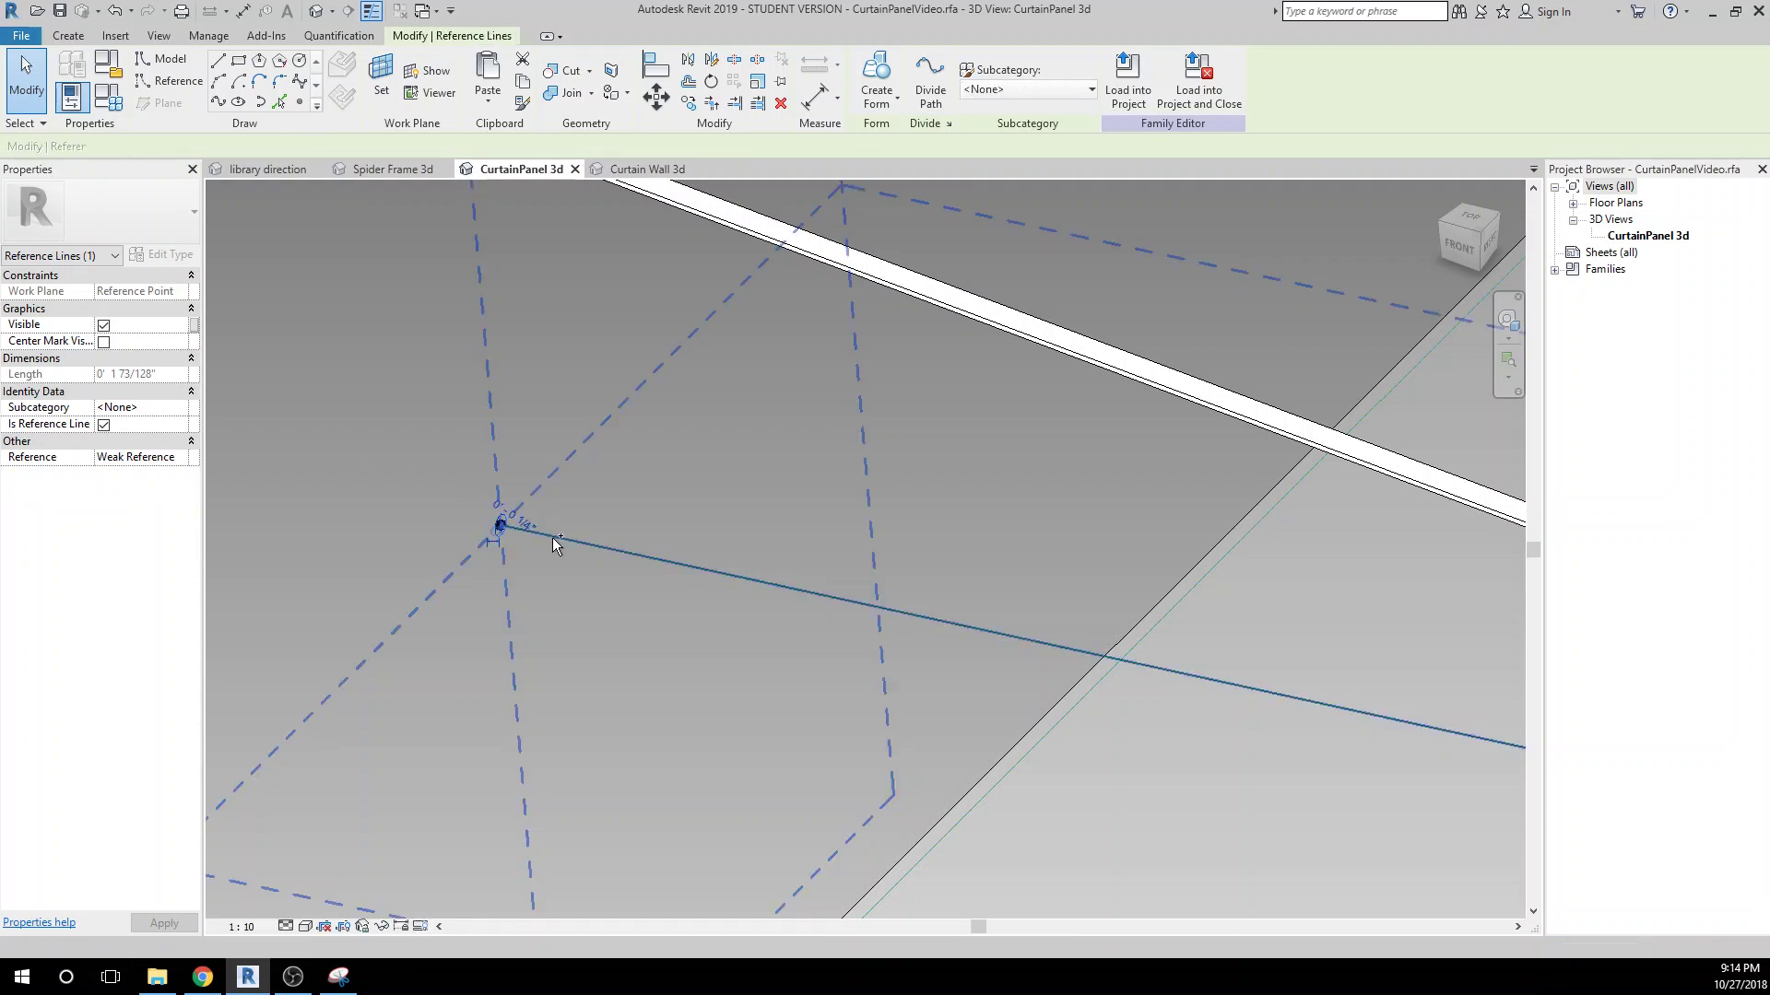
pyautogui.keyDown('ctrl'); pyautogui.click(673, 356); pyautogui.keyUp('ctrl')
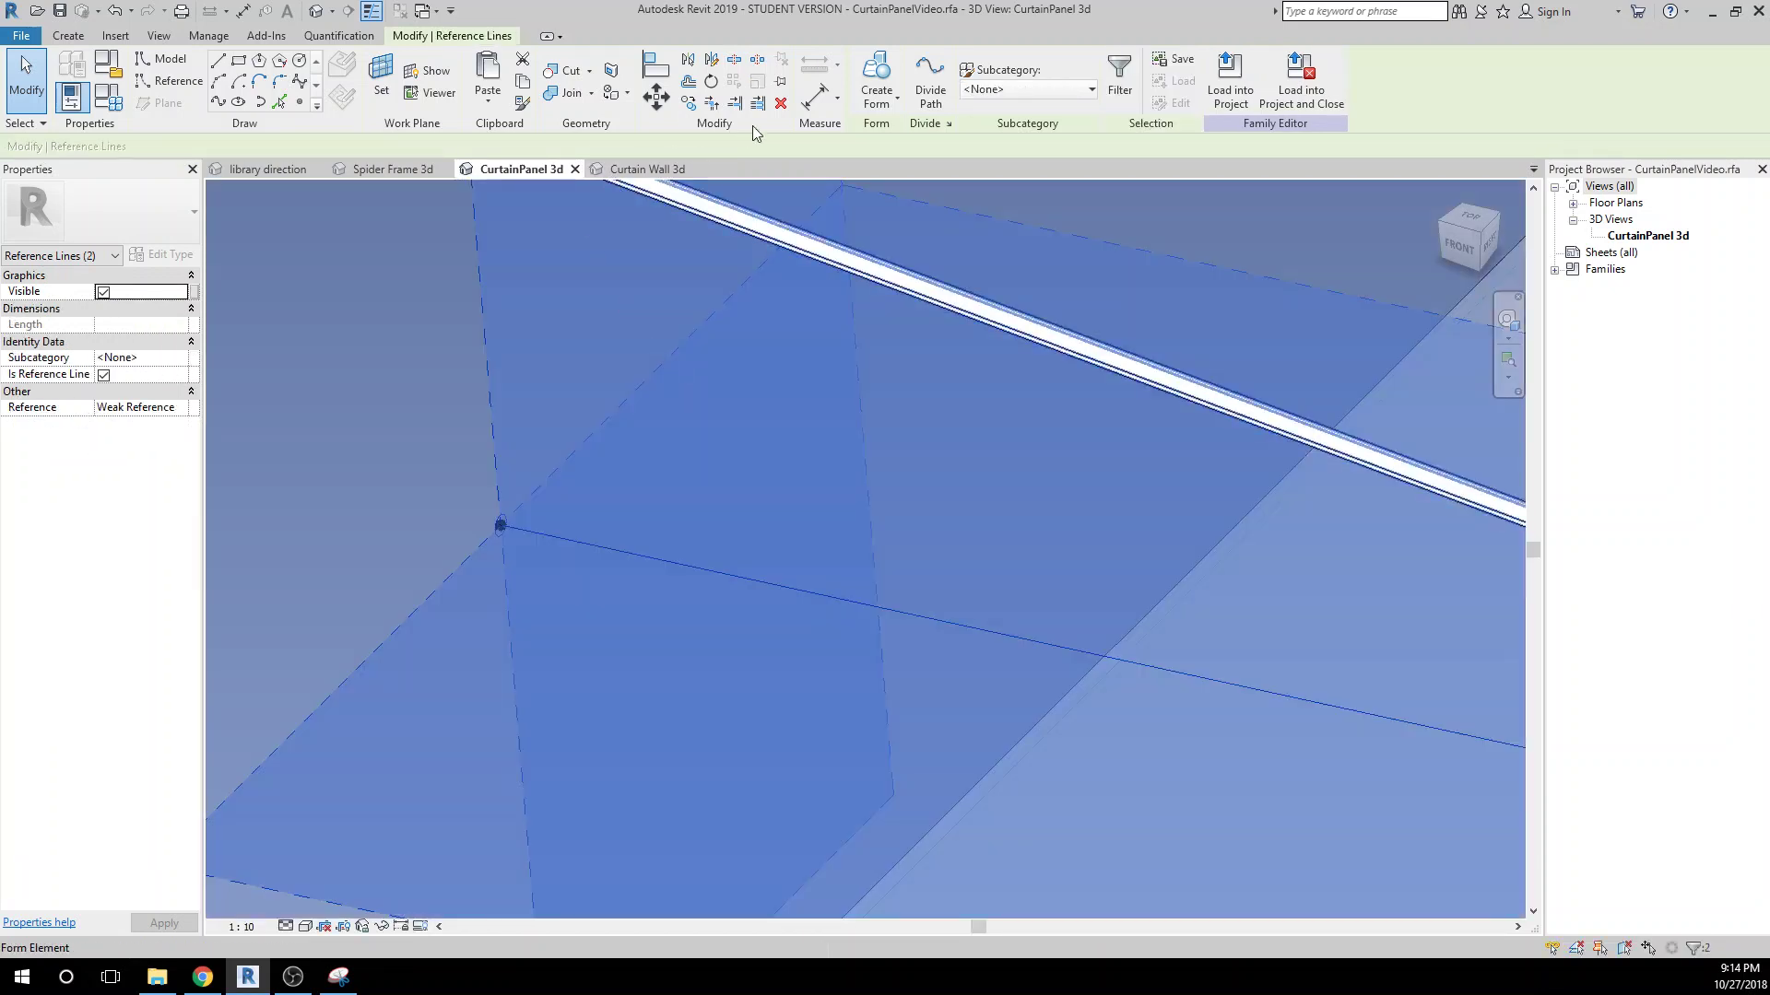
pyautogui.click(872, 92)
pyautogui.click(872, 131)
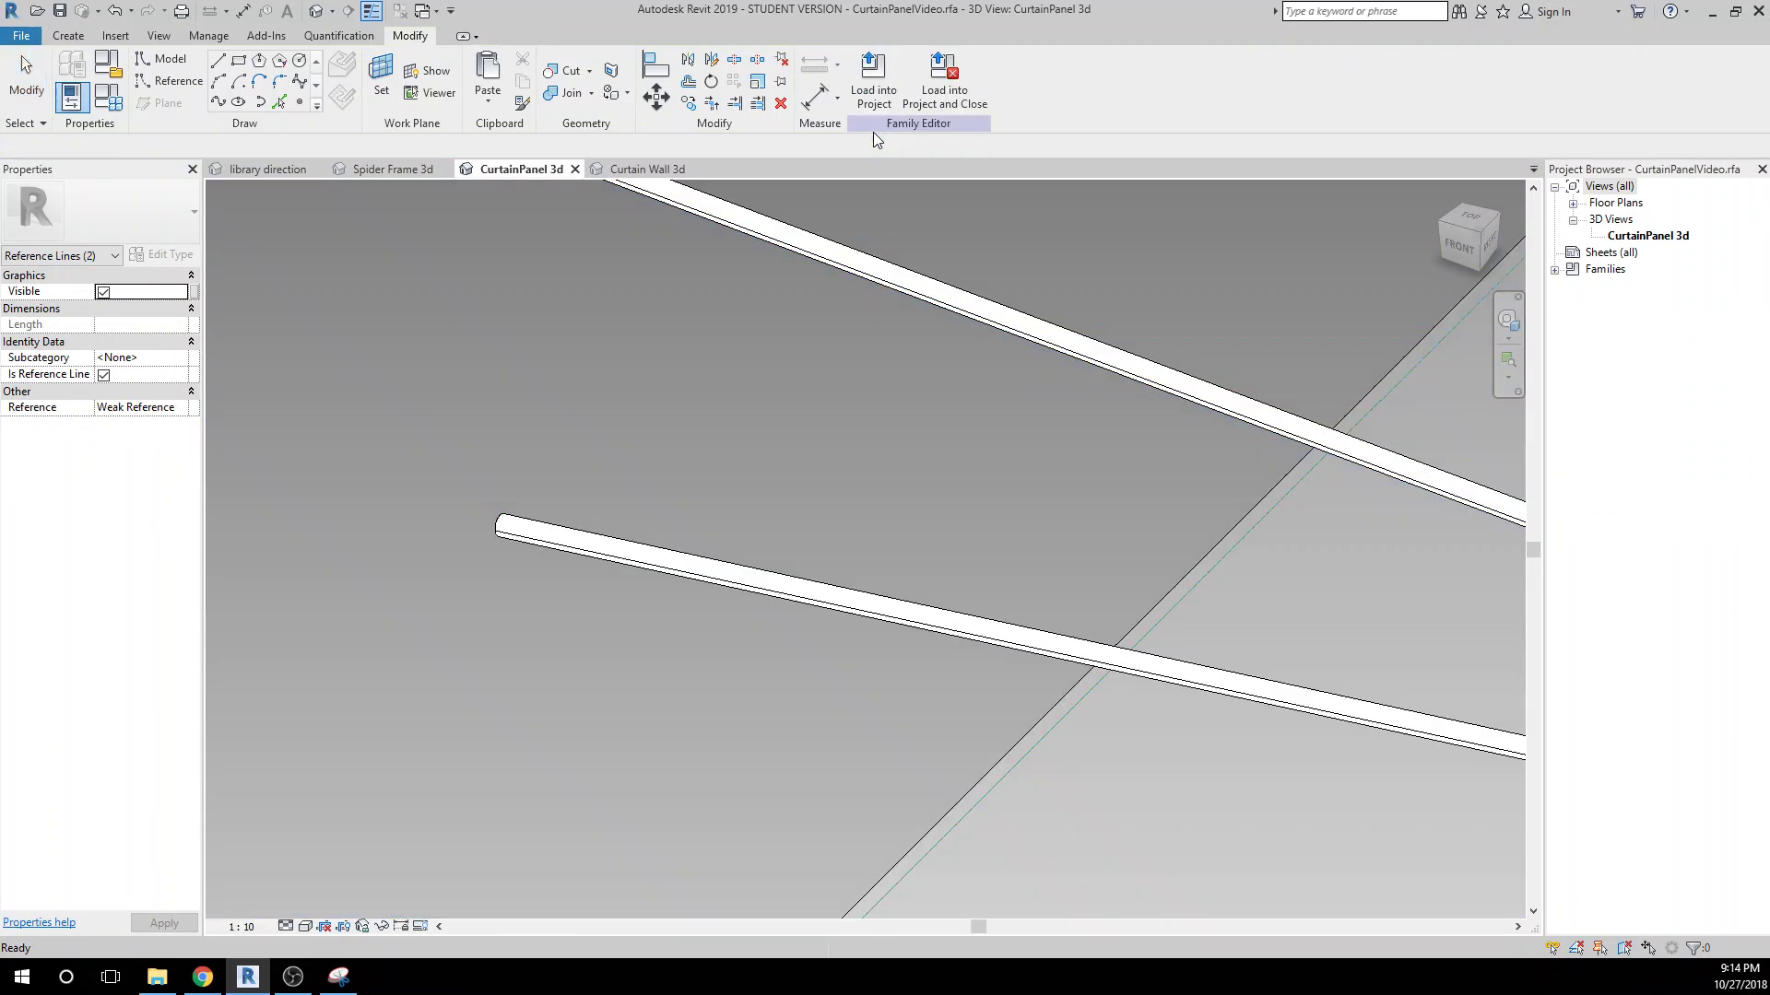
# Flex the two solid cables by raising the adaptive placement points beneath both cable ends, and undo both moves.
pyautogui.scroll(-5, 765, 506)
pyautogui.scroll(-2, 765, 506)
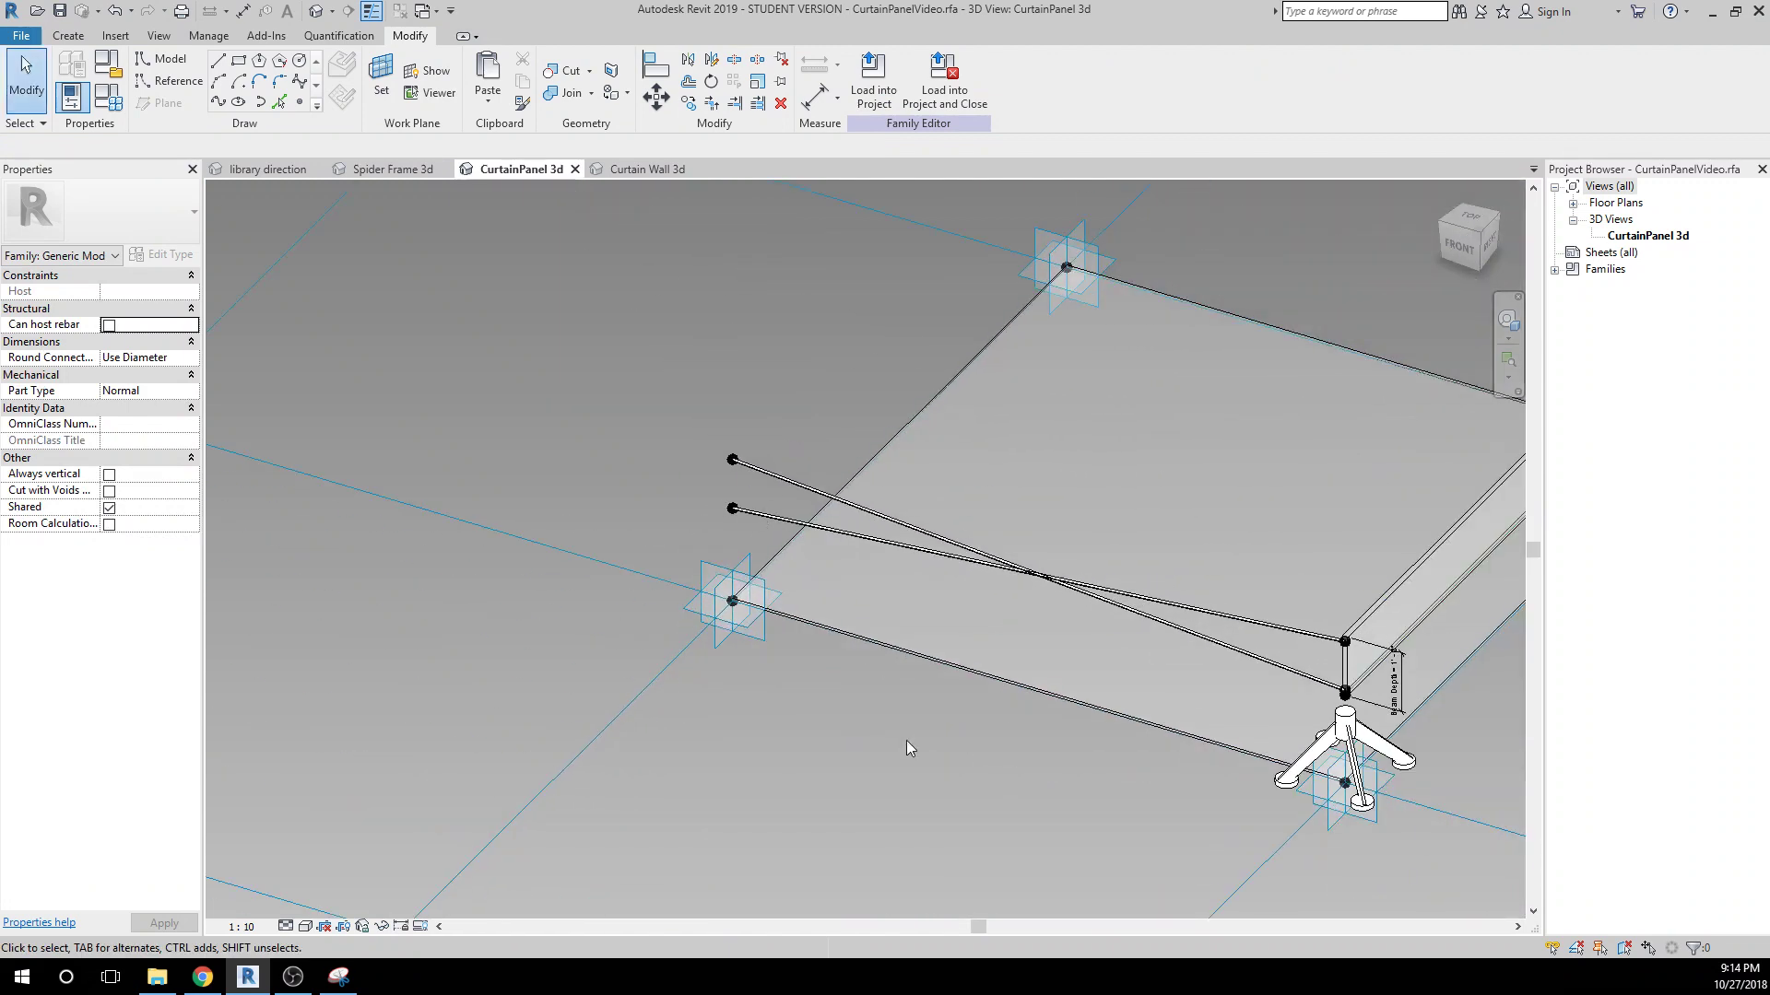
pyautogui.moveTo(905, 739); pyautogui.dragTo(760, 700, button='middle')
pyautogui.scroll(-1, 760, 700)
pyautogui.moveTo(602, 564); pyautogui.dragTo(603, 507)
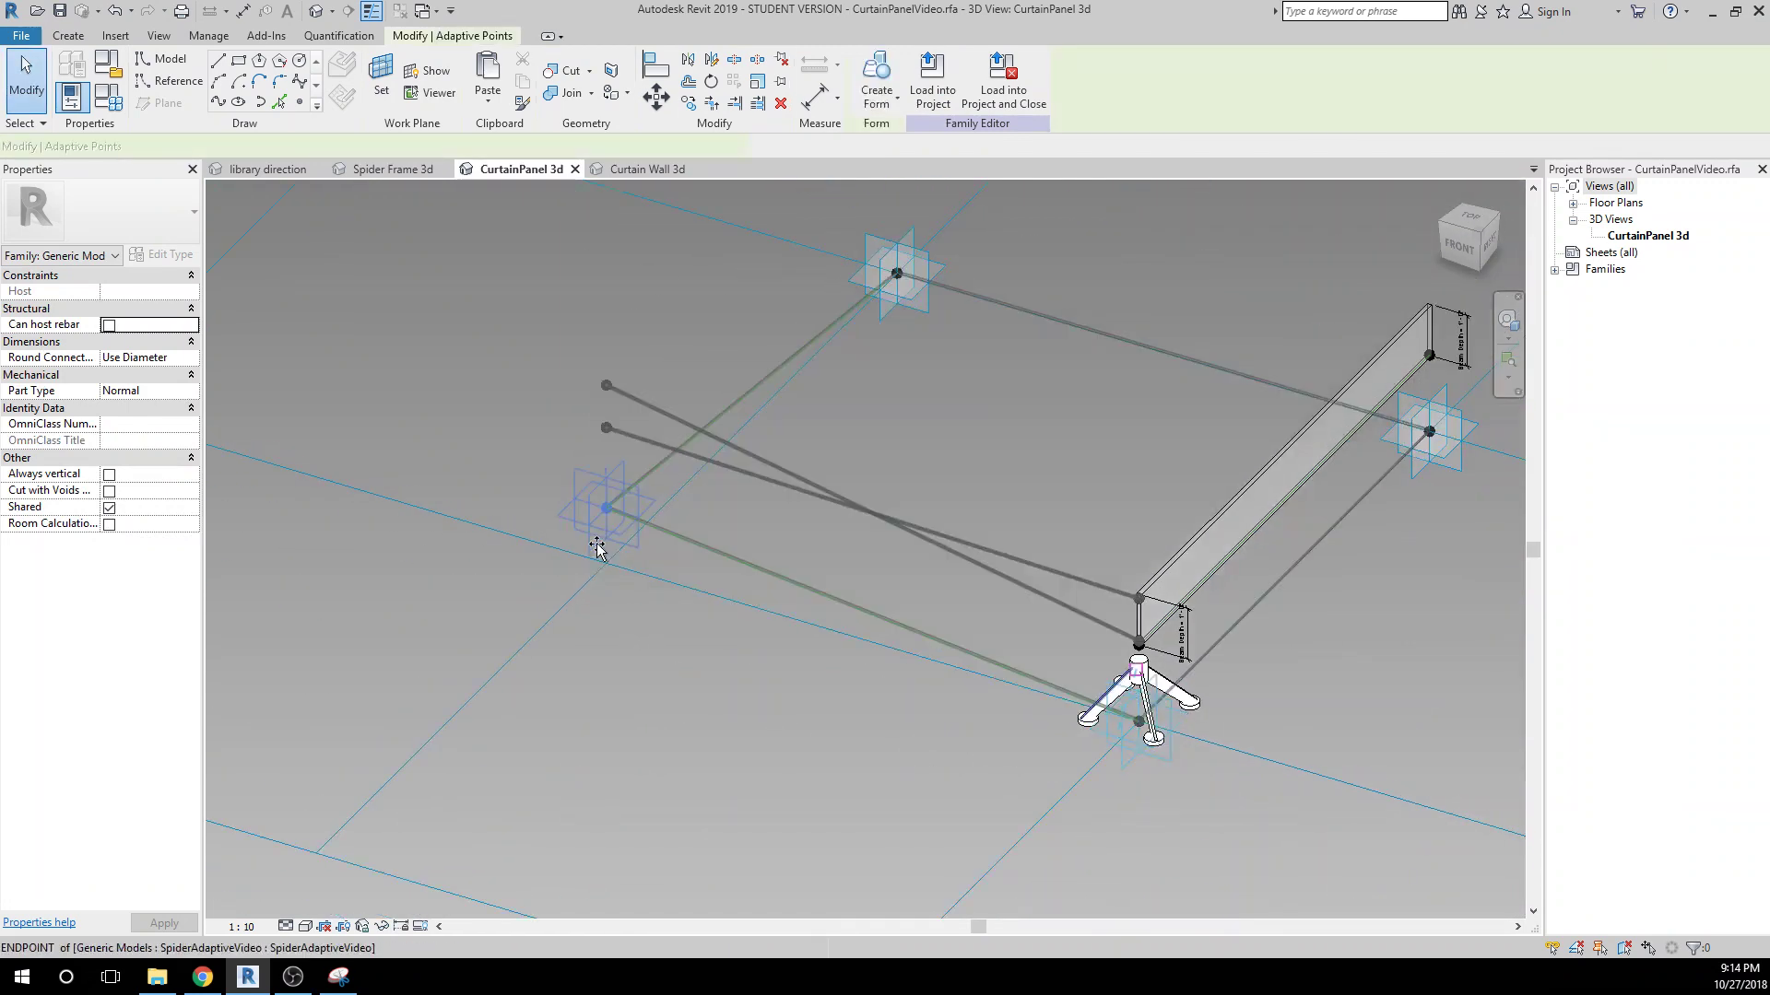
pyautogui.moveTo(1140, 721); pyautogui.dragTo(1140, 640)
pyautogui.click(909, 750)
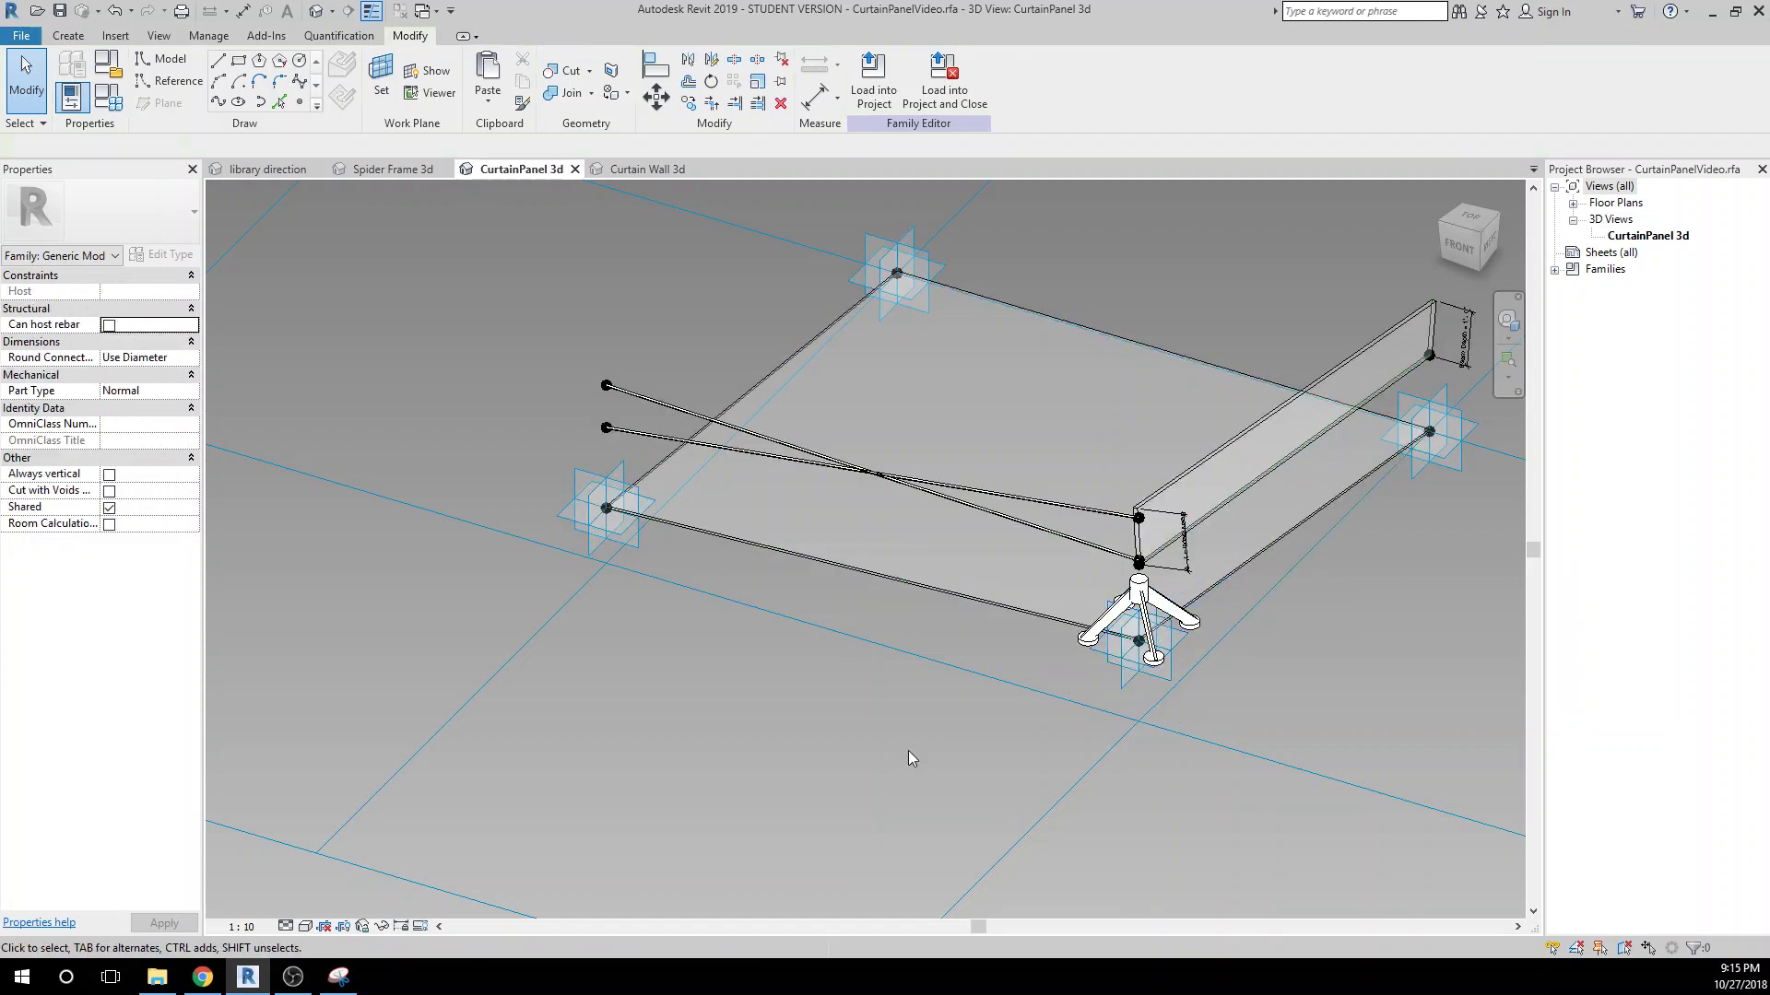
pyautogui.hotkey('ctrl', 'z')
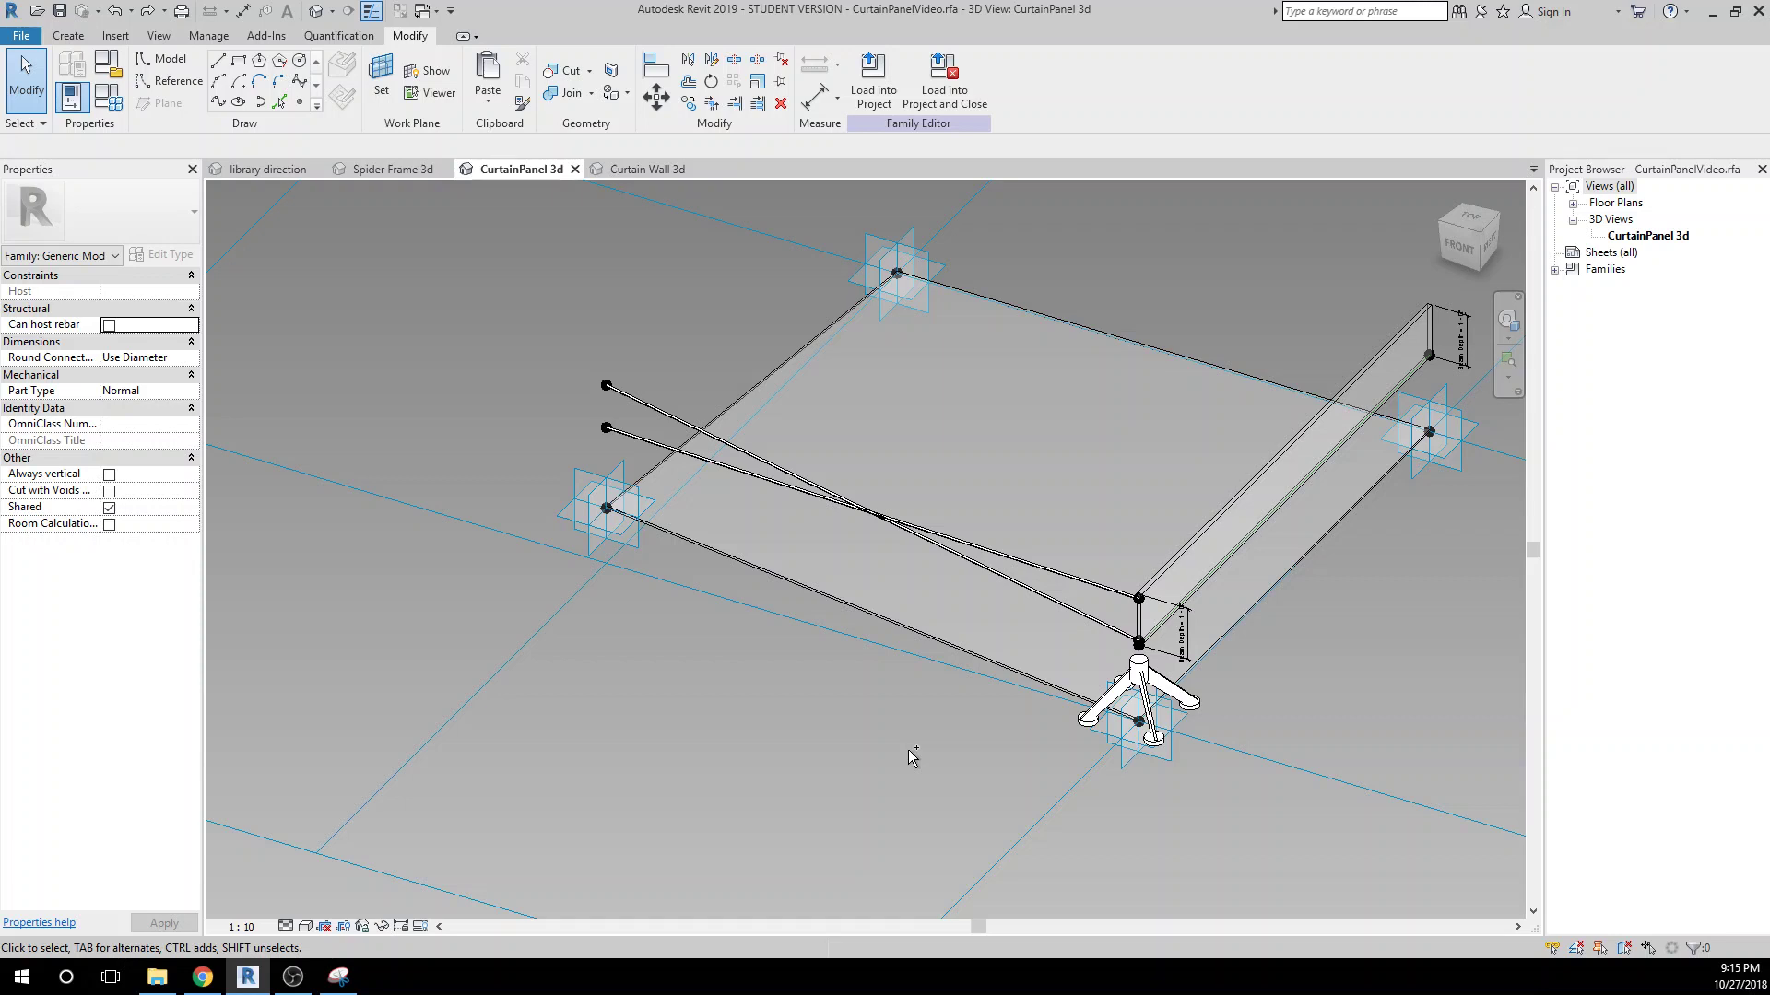
pyautogui.hotkey('ctrl', 'z')
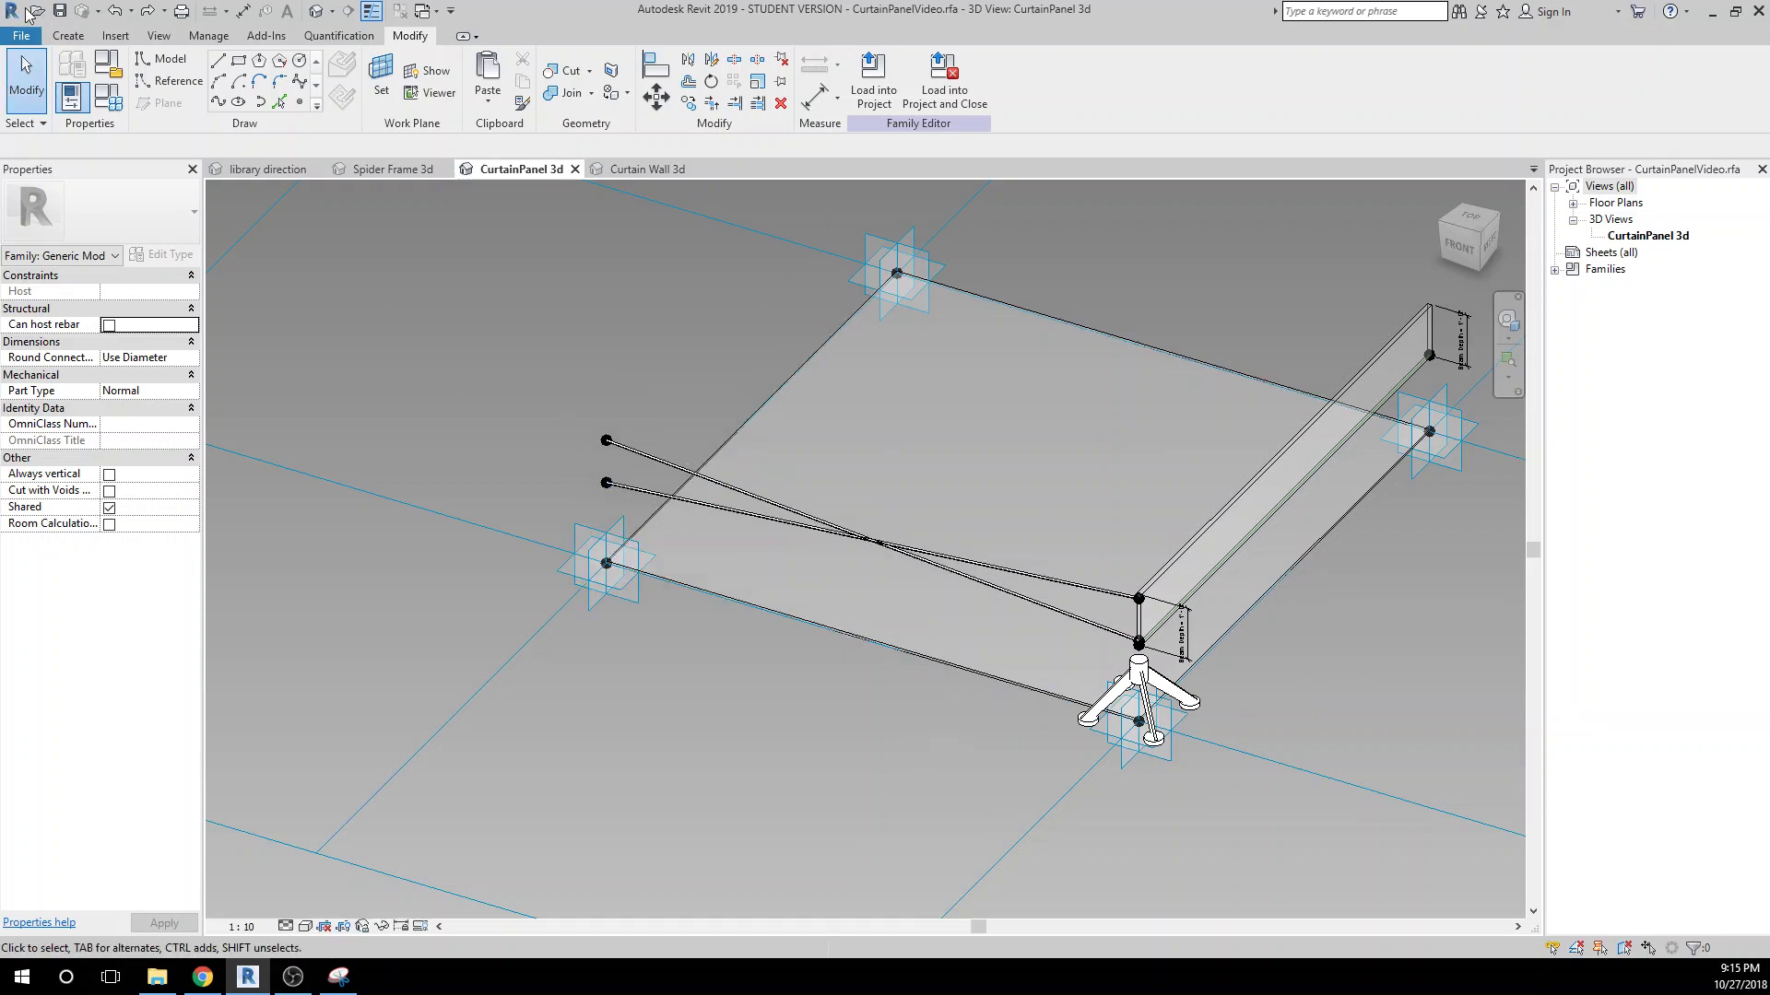
# Load the curtain panel family into CurtainWallVideo.rfa, overwriting the existing version without its parameter values.
pyautogui.click(873, 81)
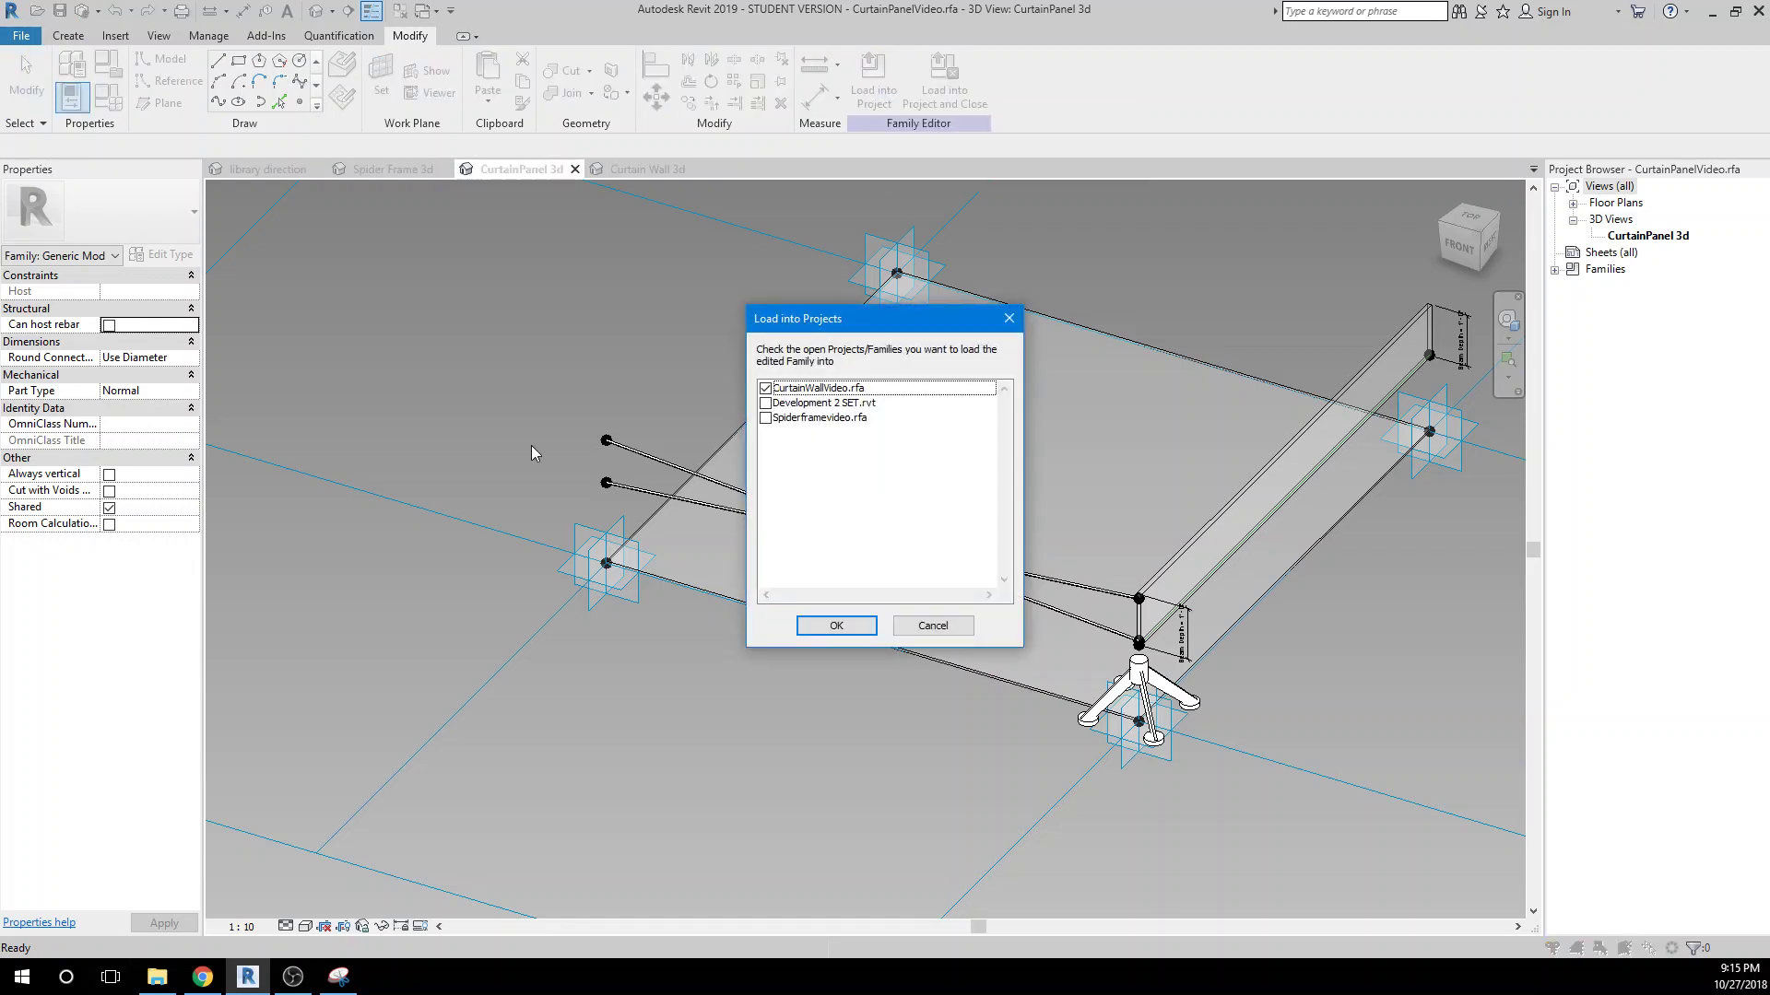
pyautogui.click(834, 625)
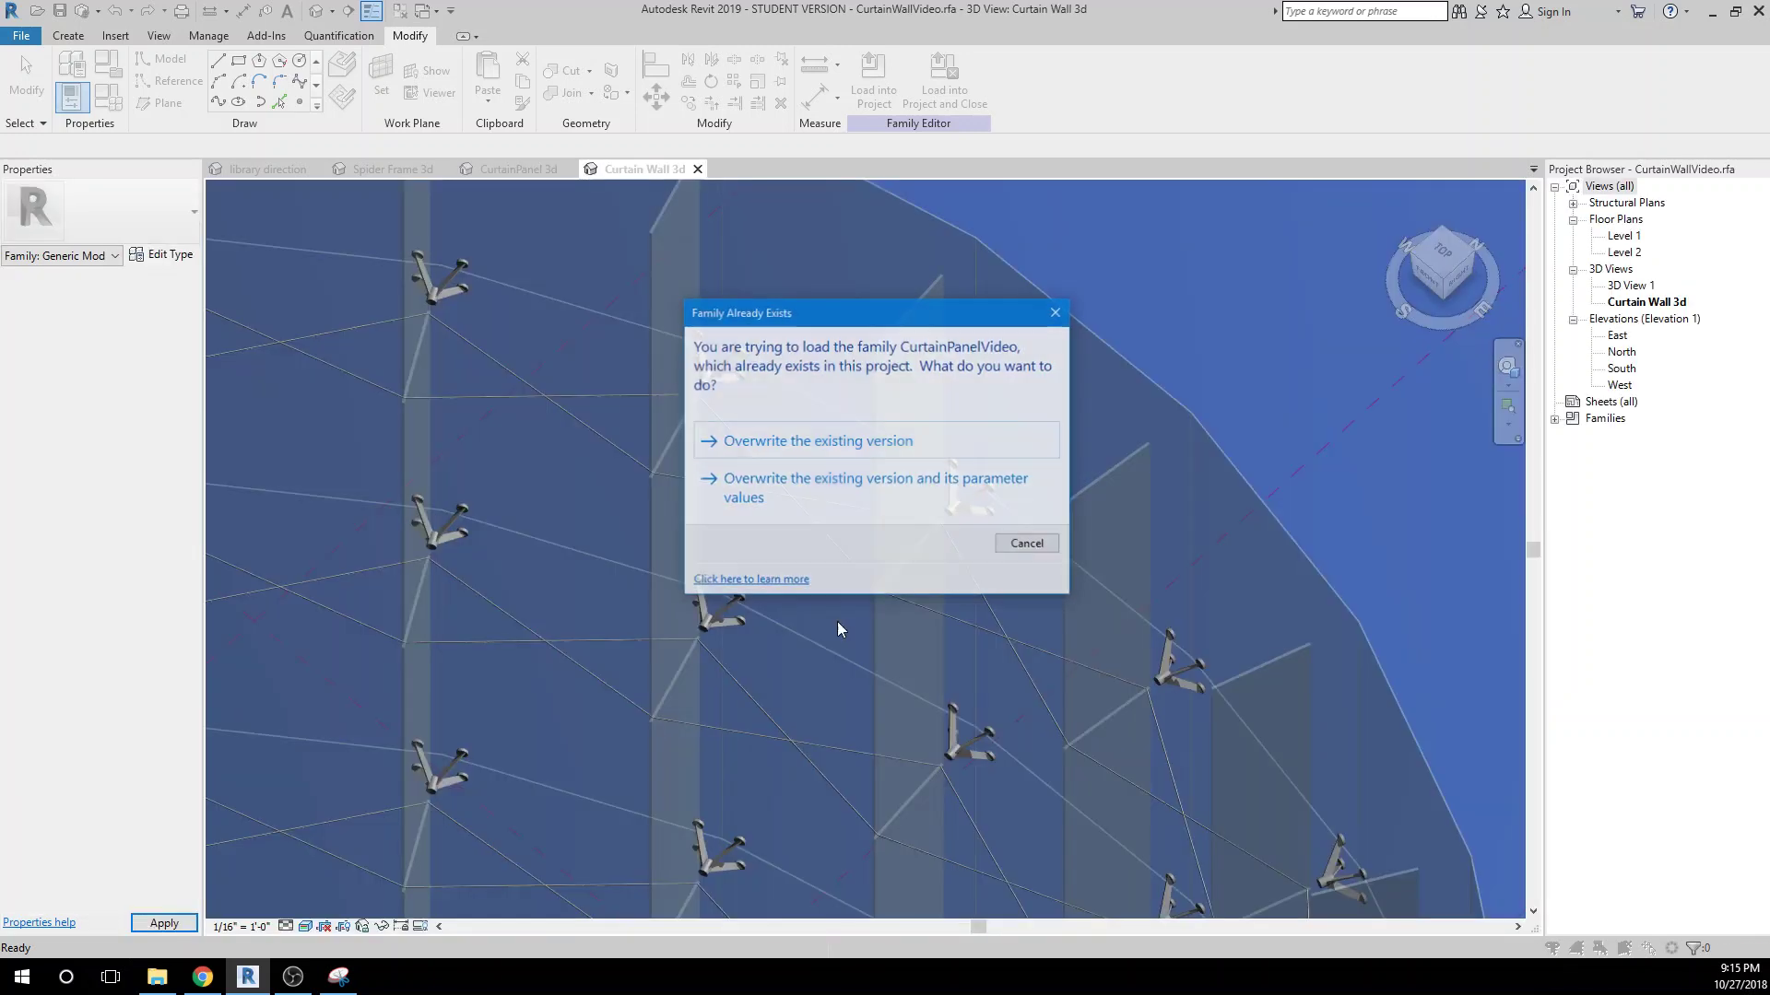
pyautogui.click(789, 441)
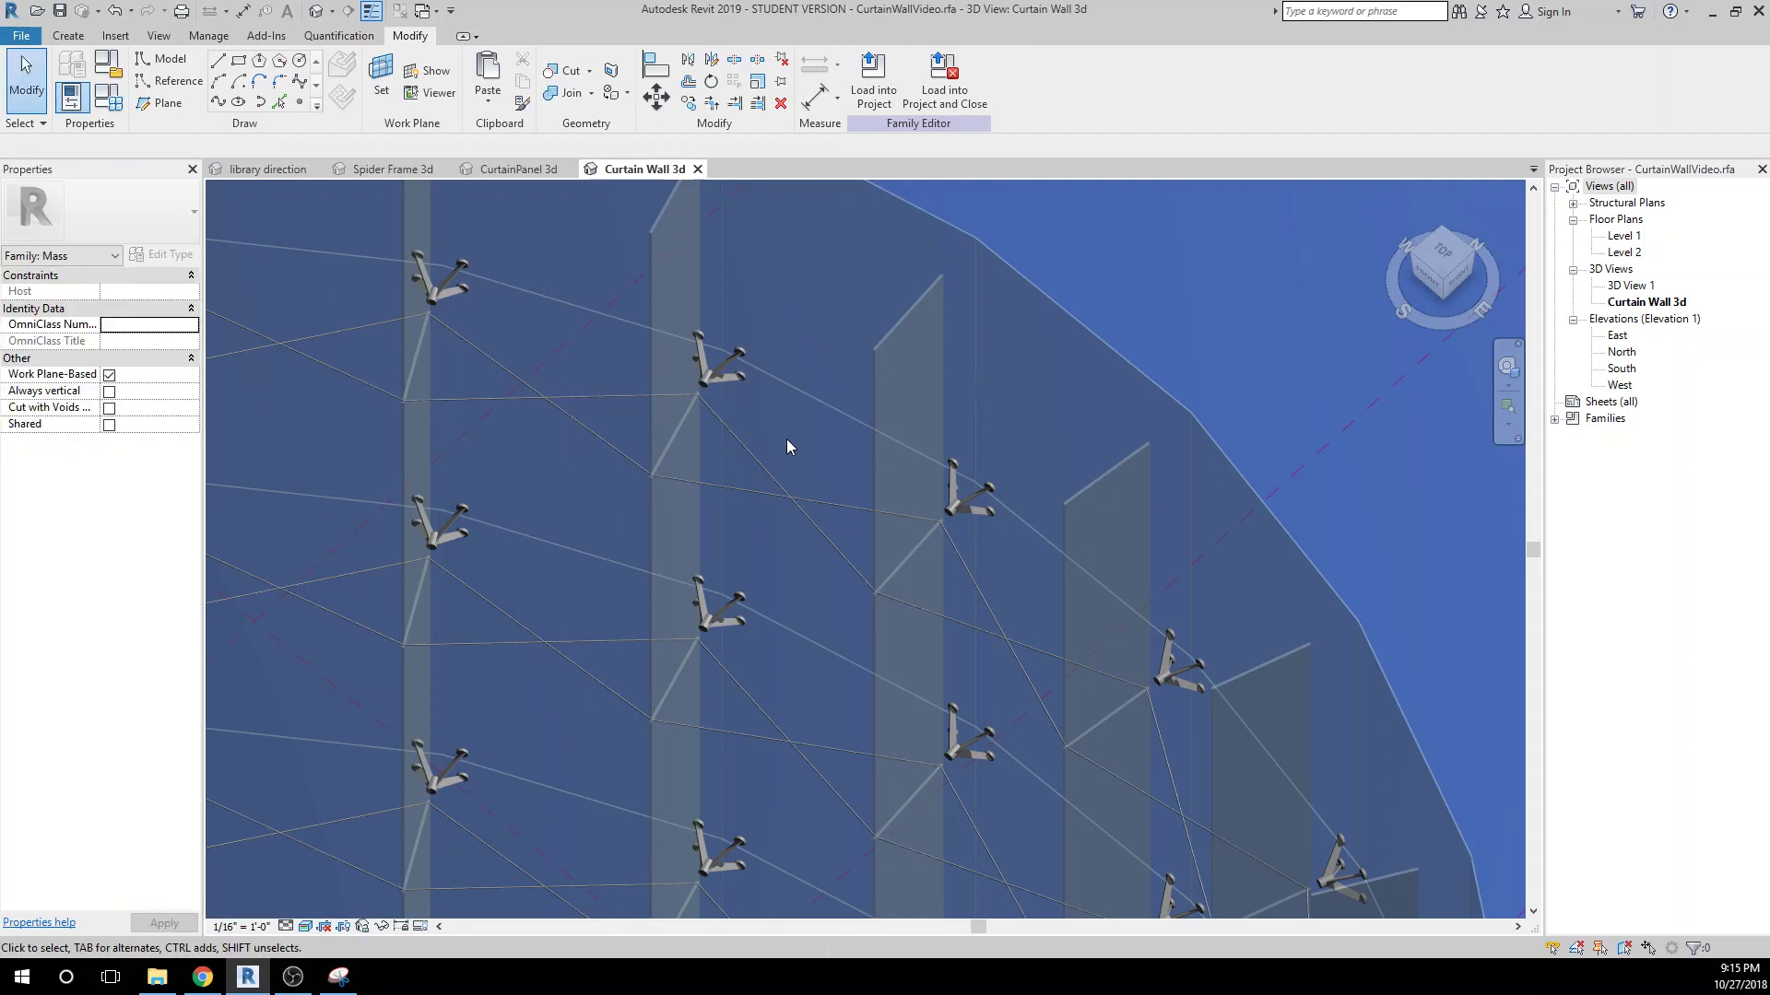
# Set the Beam Depth of all CurtainPanelVideo panel instances in the entire project to 2' 0".
pyautogui.click(645, 378)
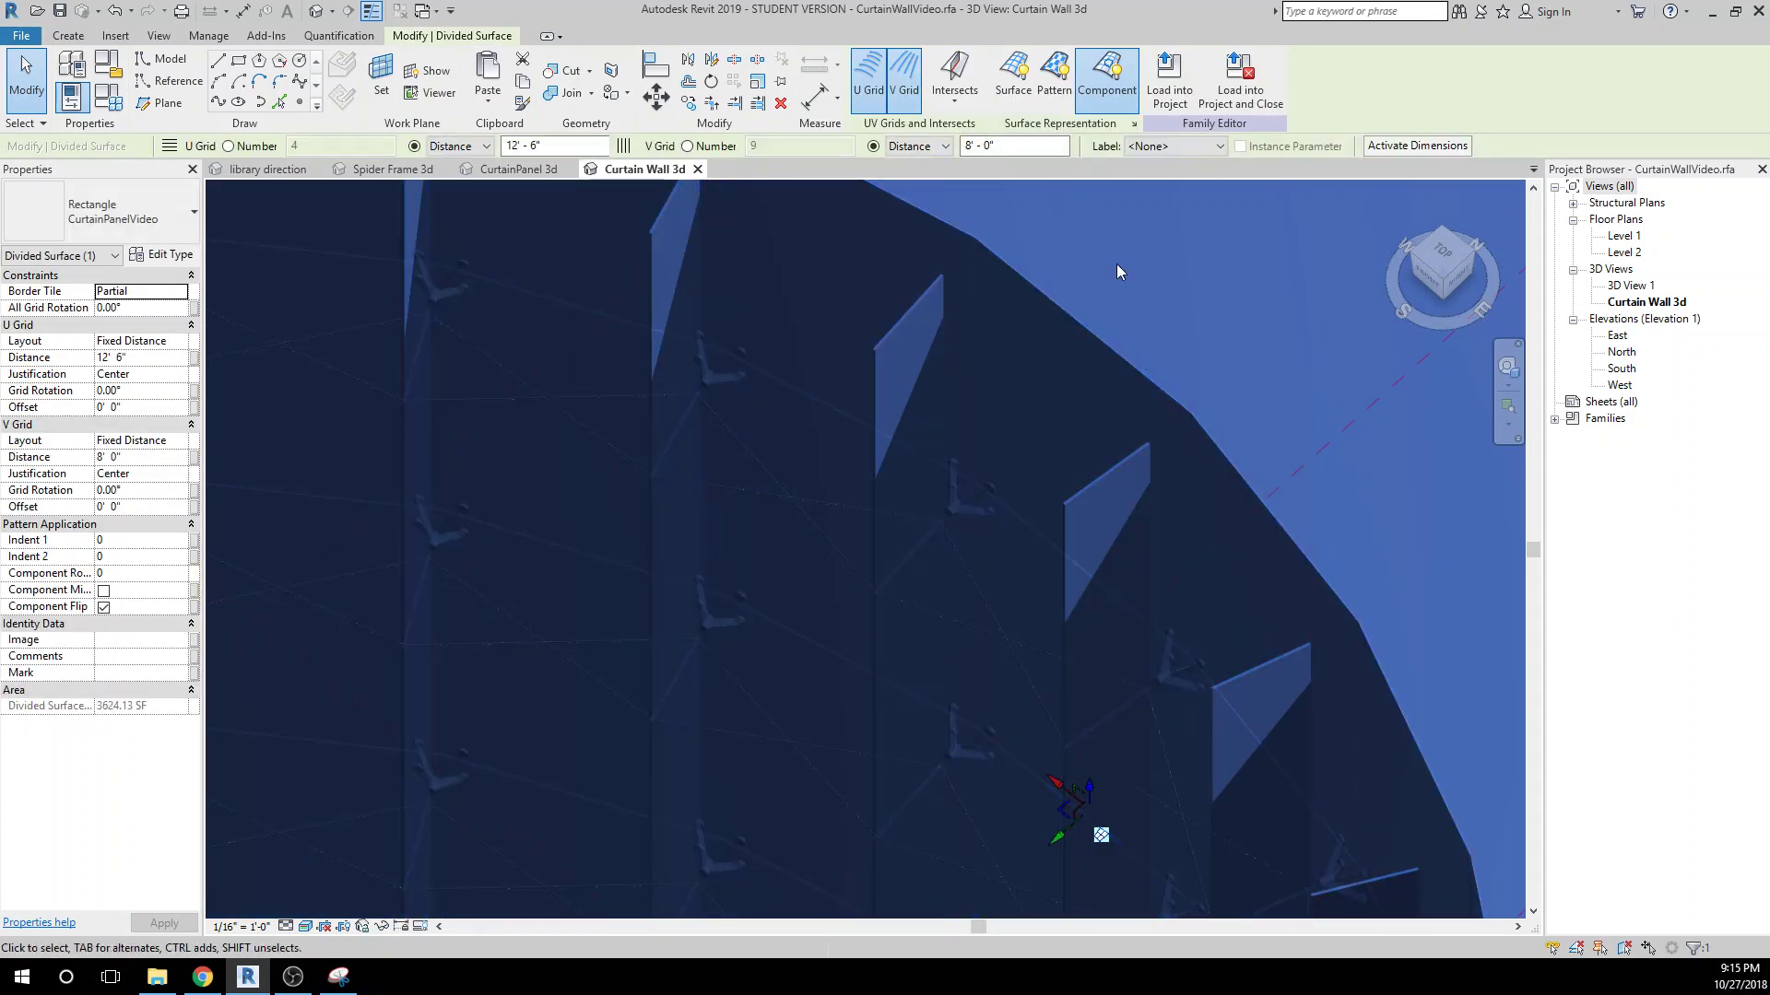
pyautogui.press('Escape')
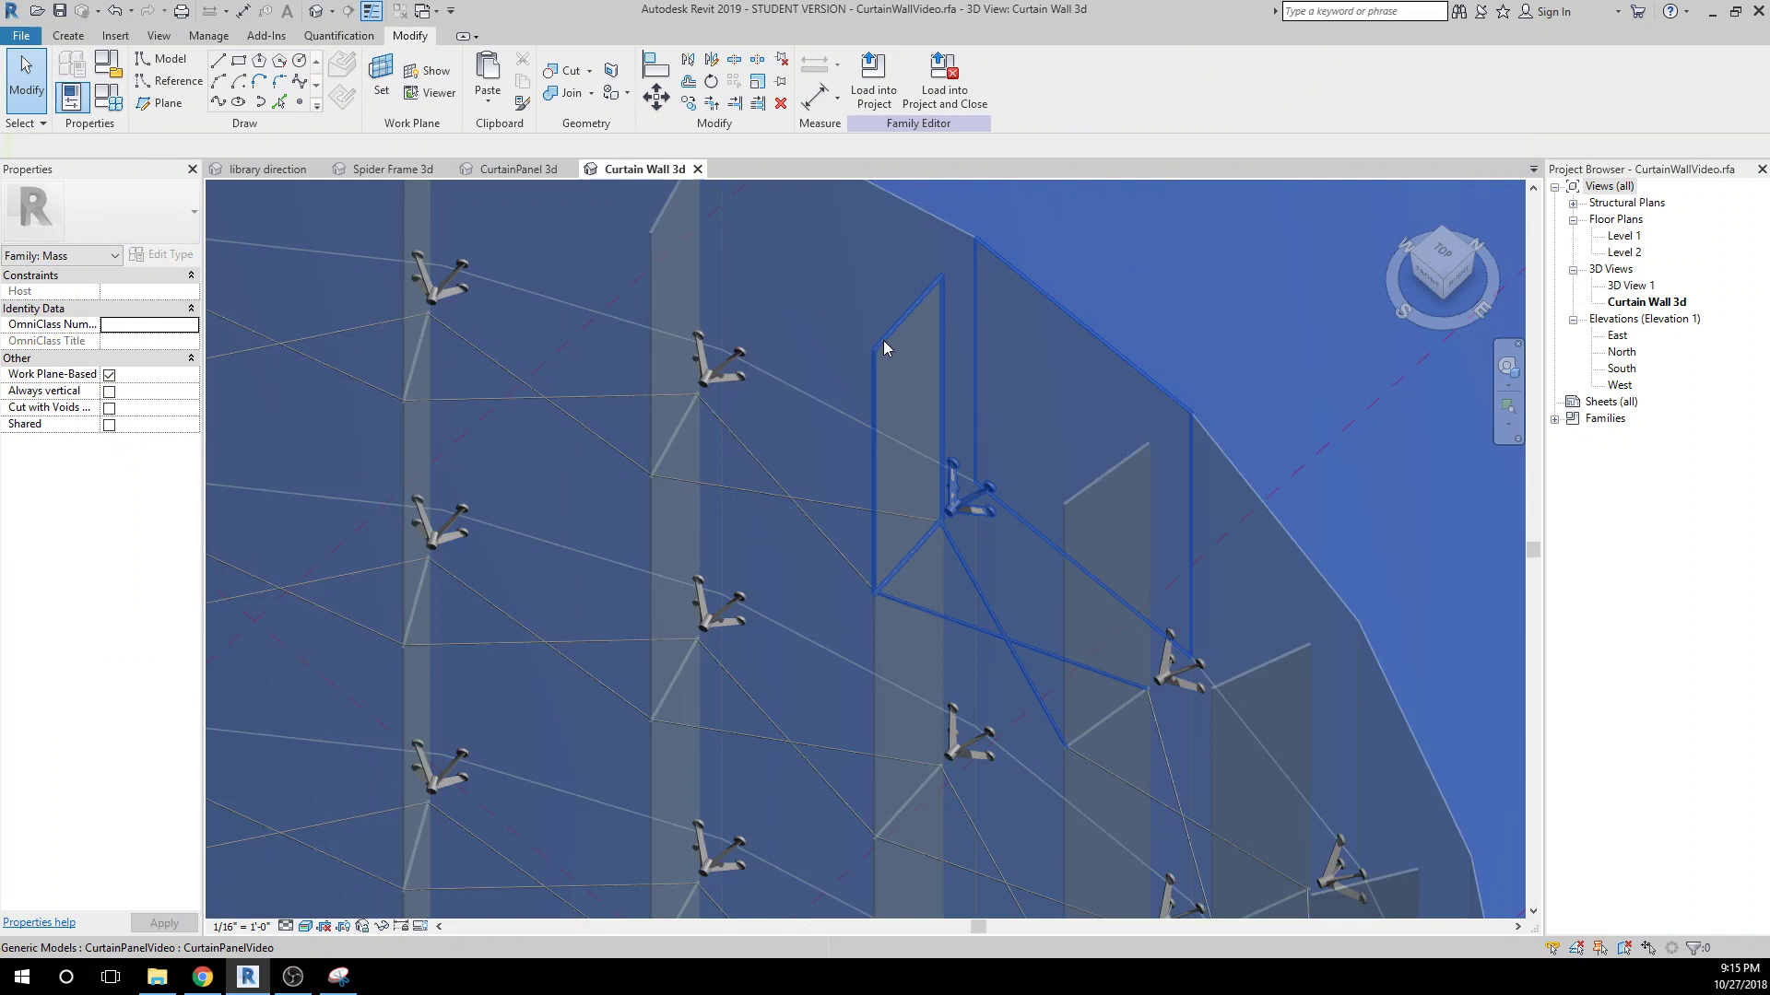
pyautogui.click(883, 342)
pyautogui.rightClick(883, 342)
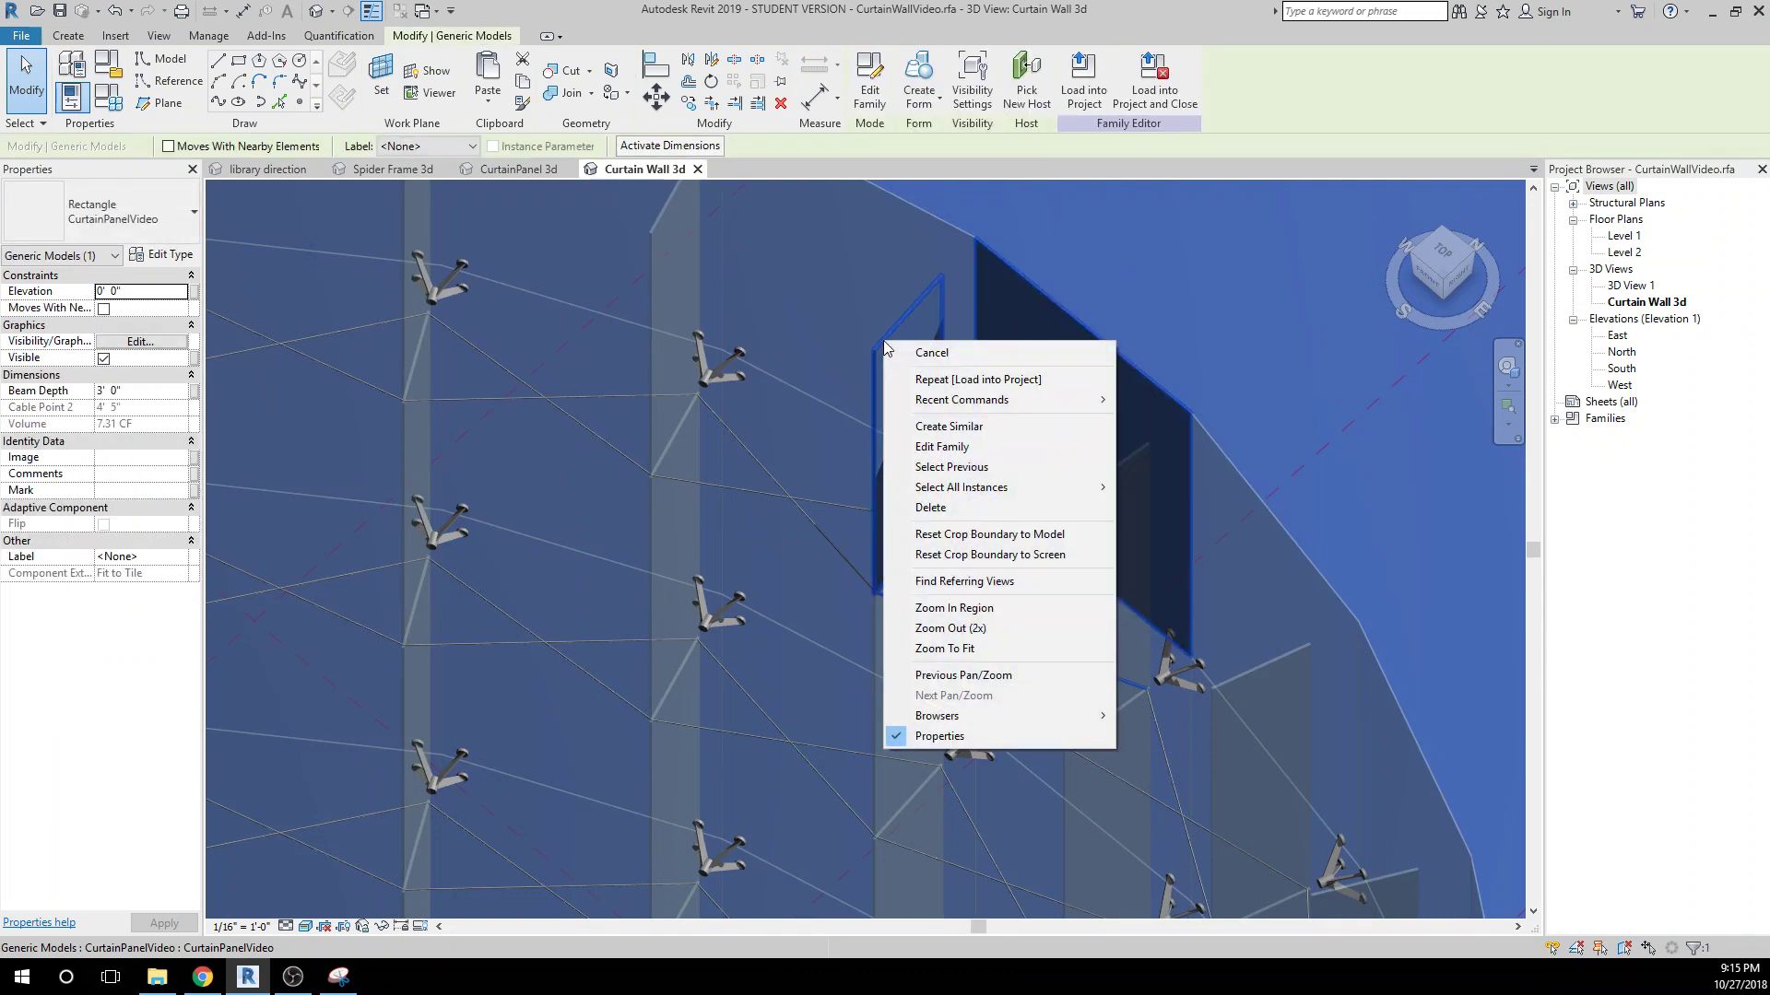
pyautogui.moveTo(940, 490)
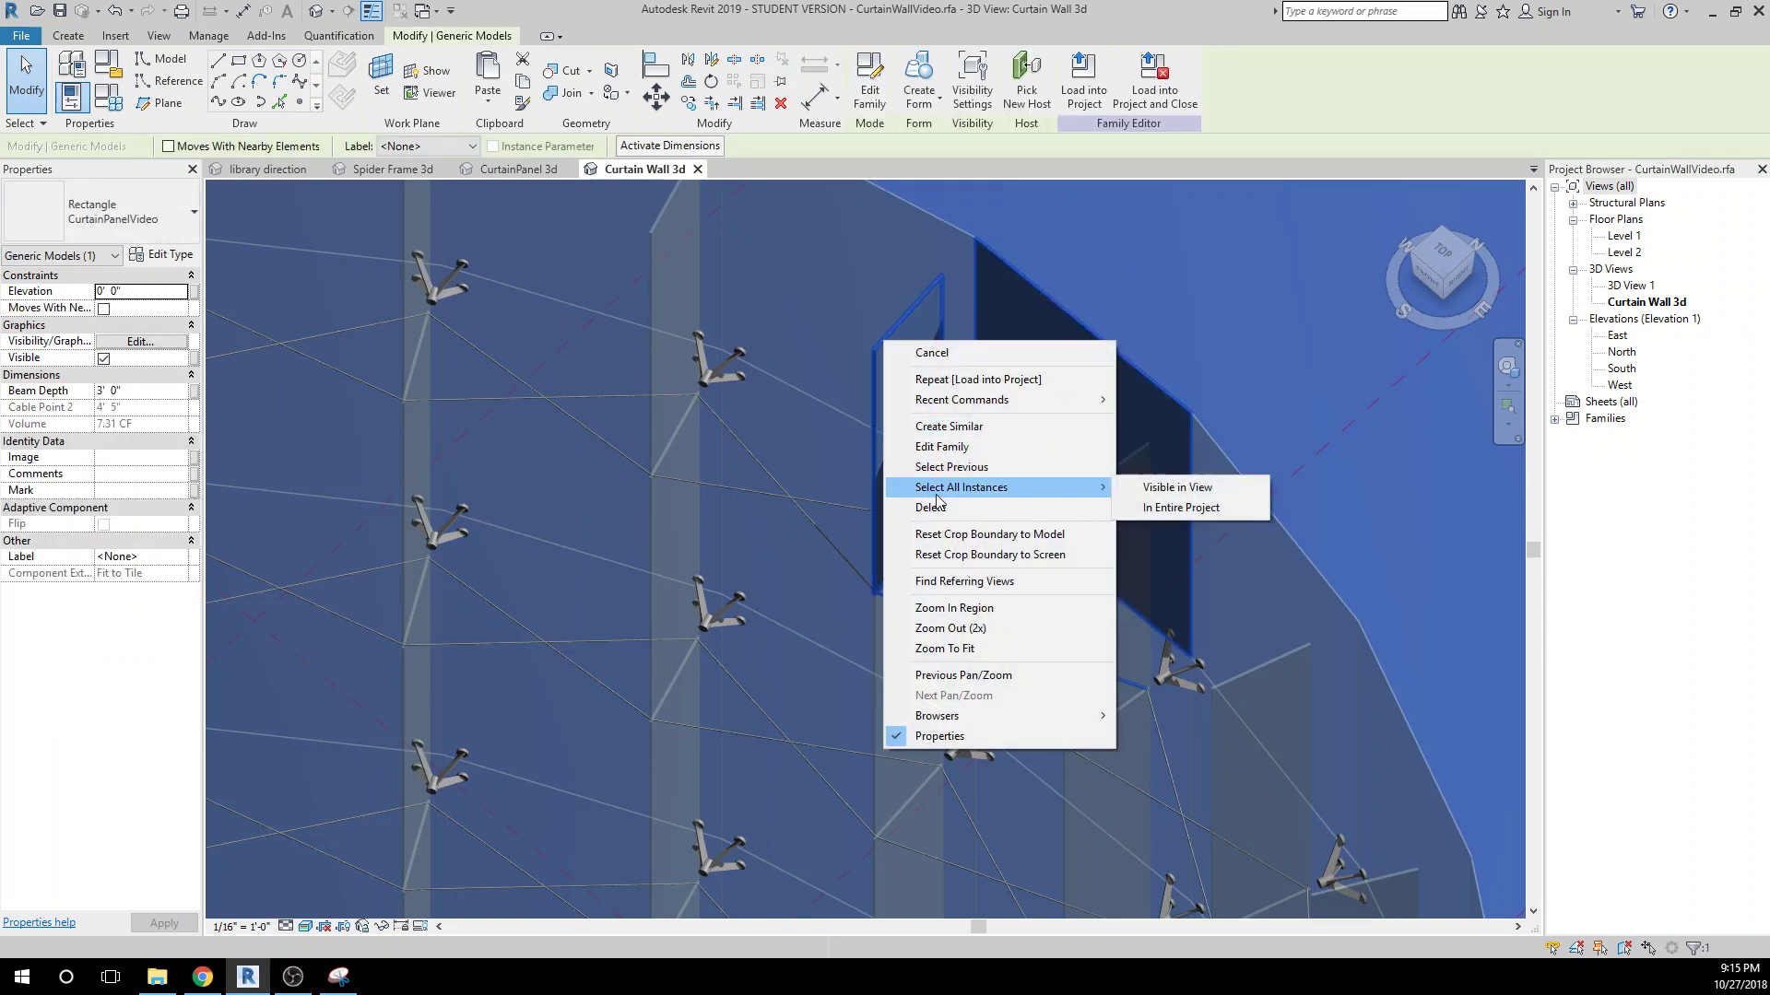
pyautogui.click(1139, 509)
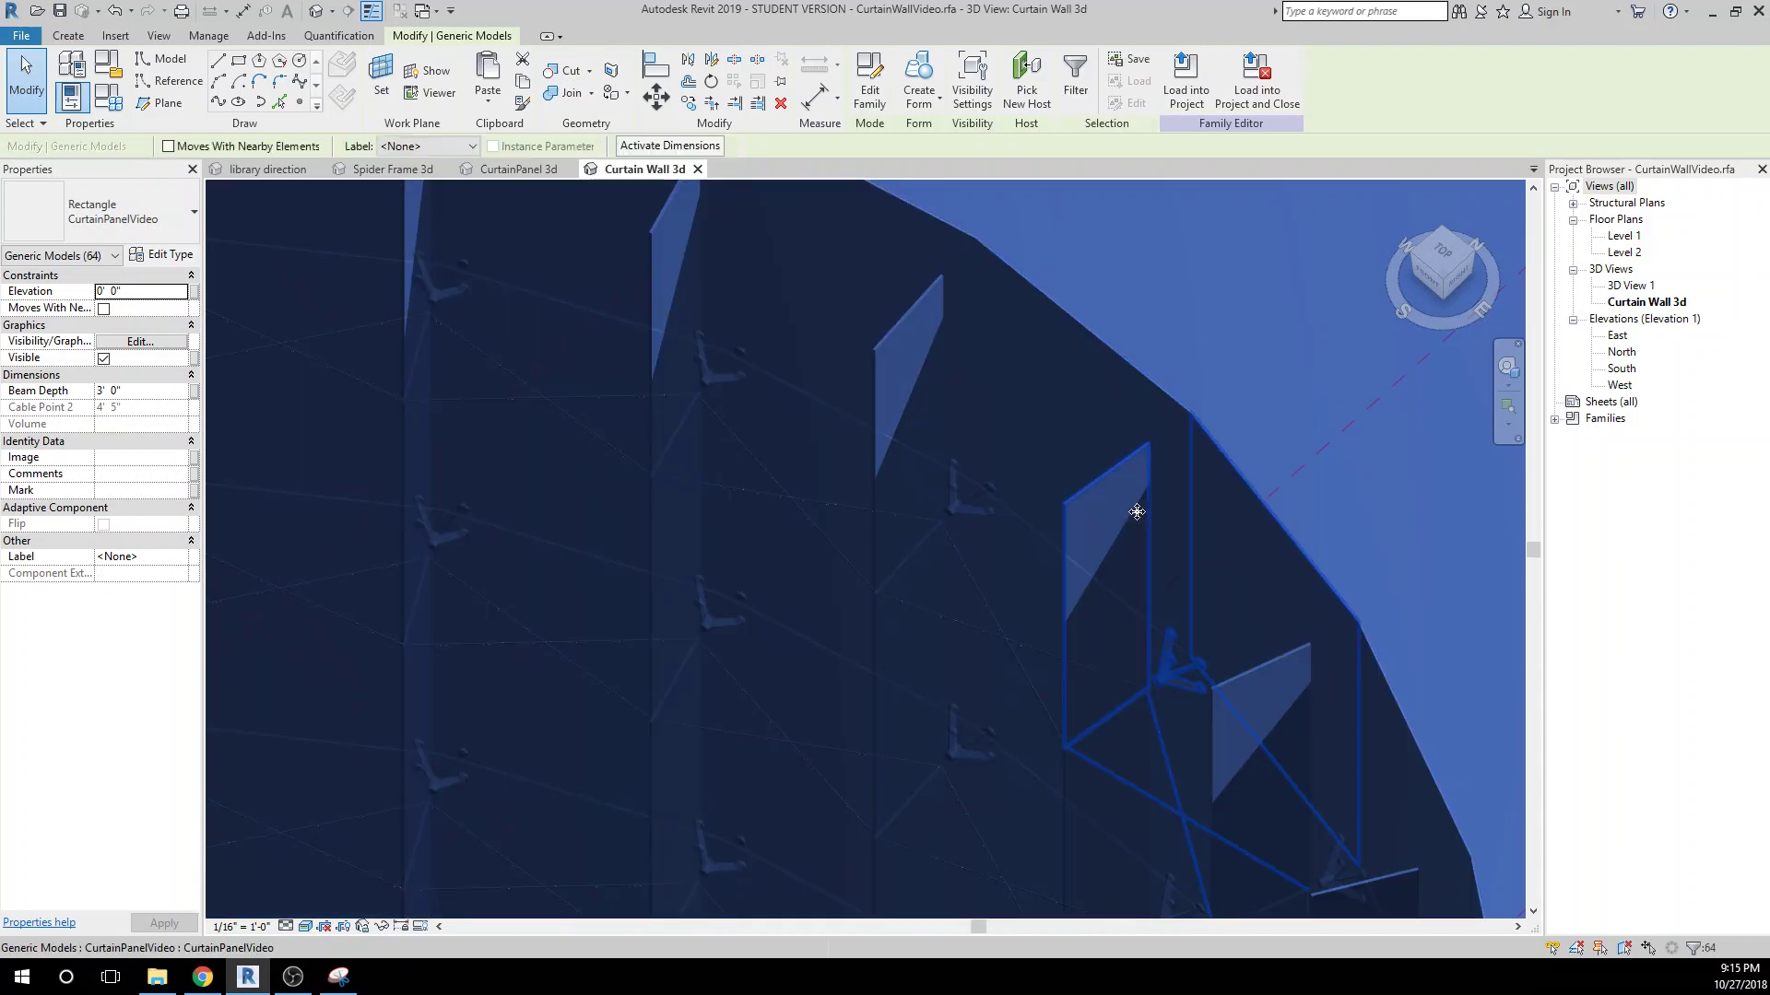
pyautogui.click(101, 392)
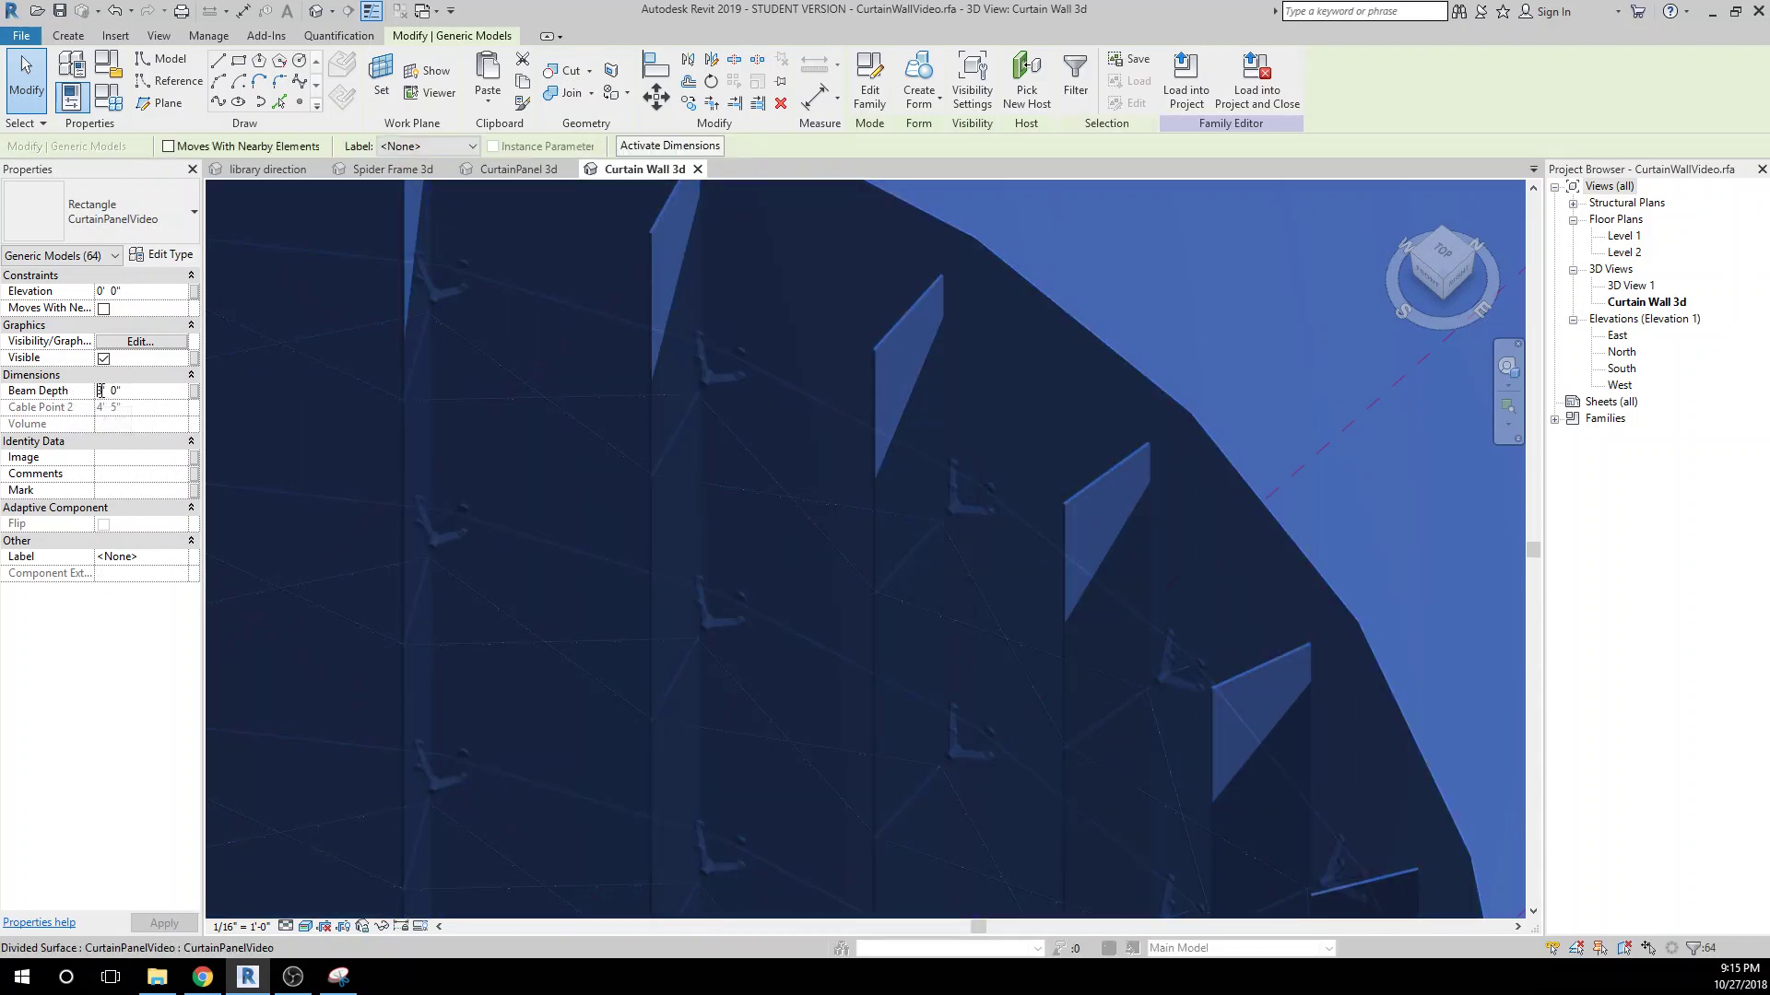
pyautogui.write('2')
pyautogui.click(158, 924)
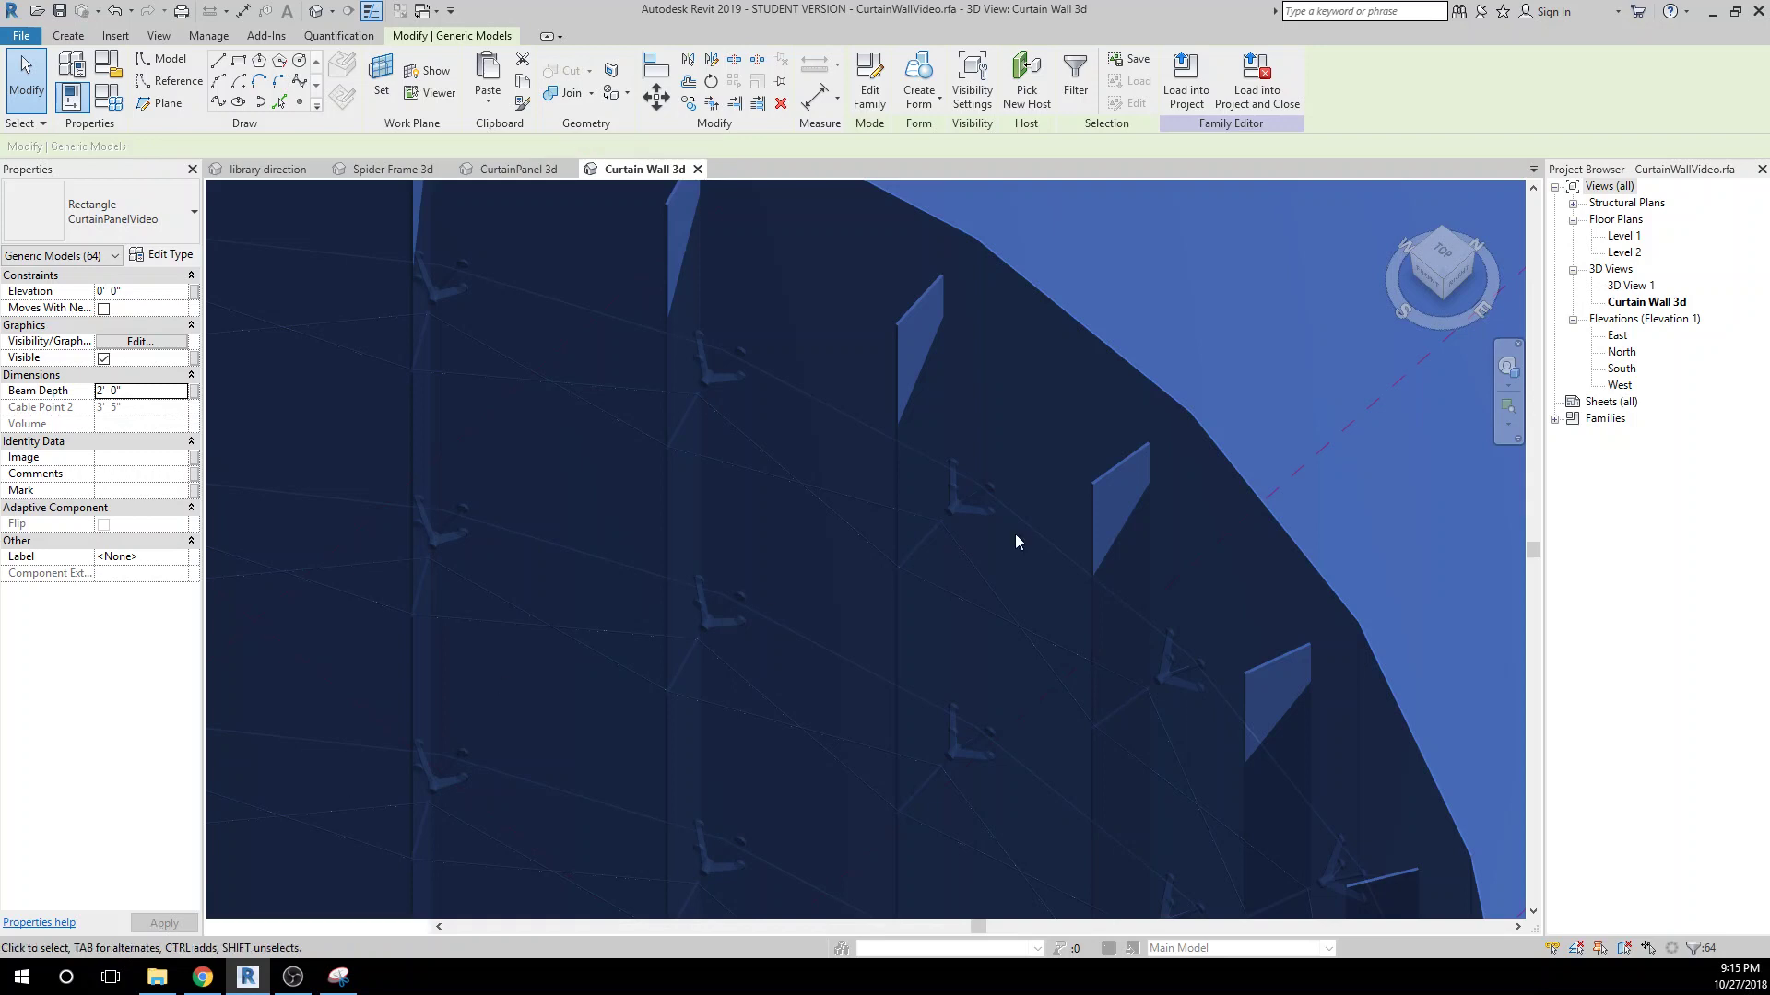
pyautogui.click(1318, 352)
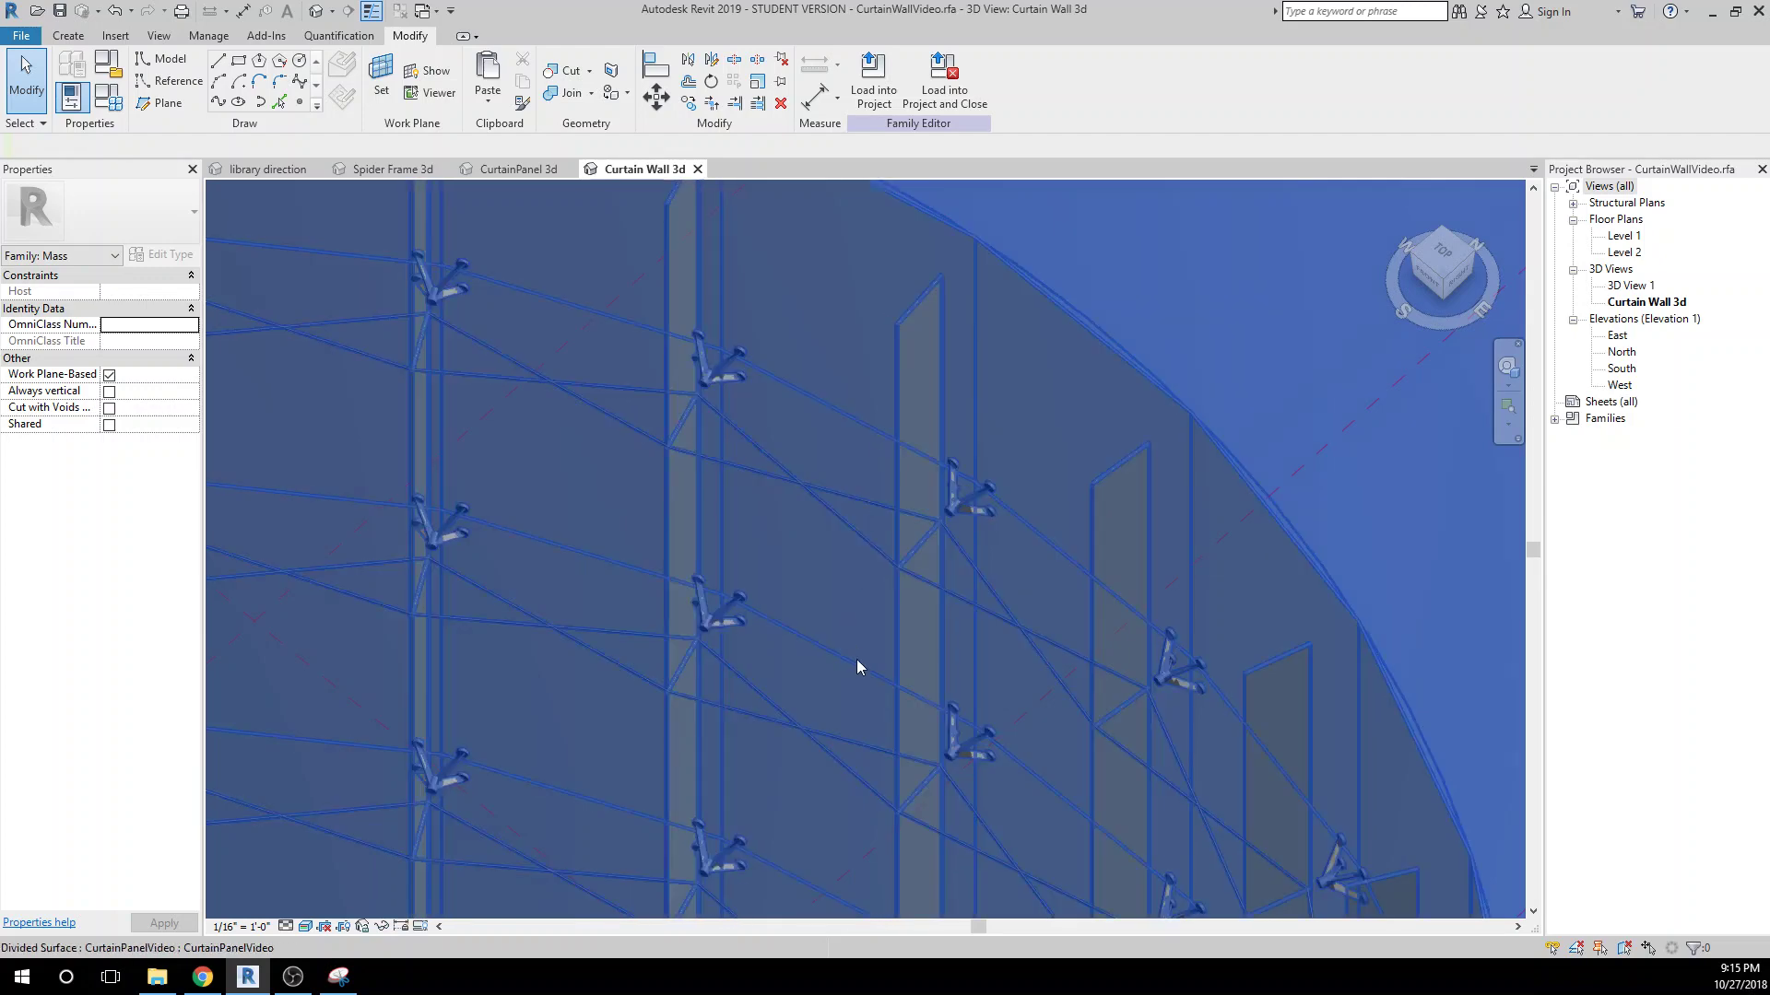
pyautogui.scroll(-5, 857, 668)
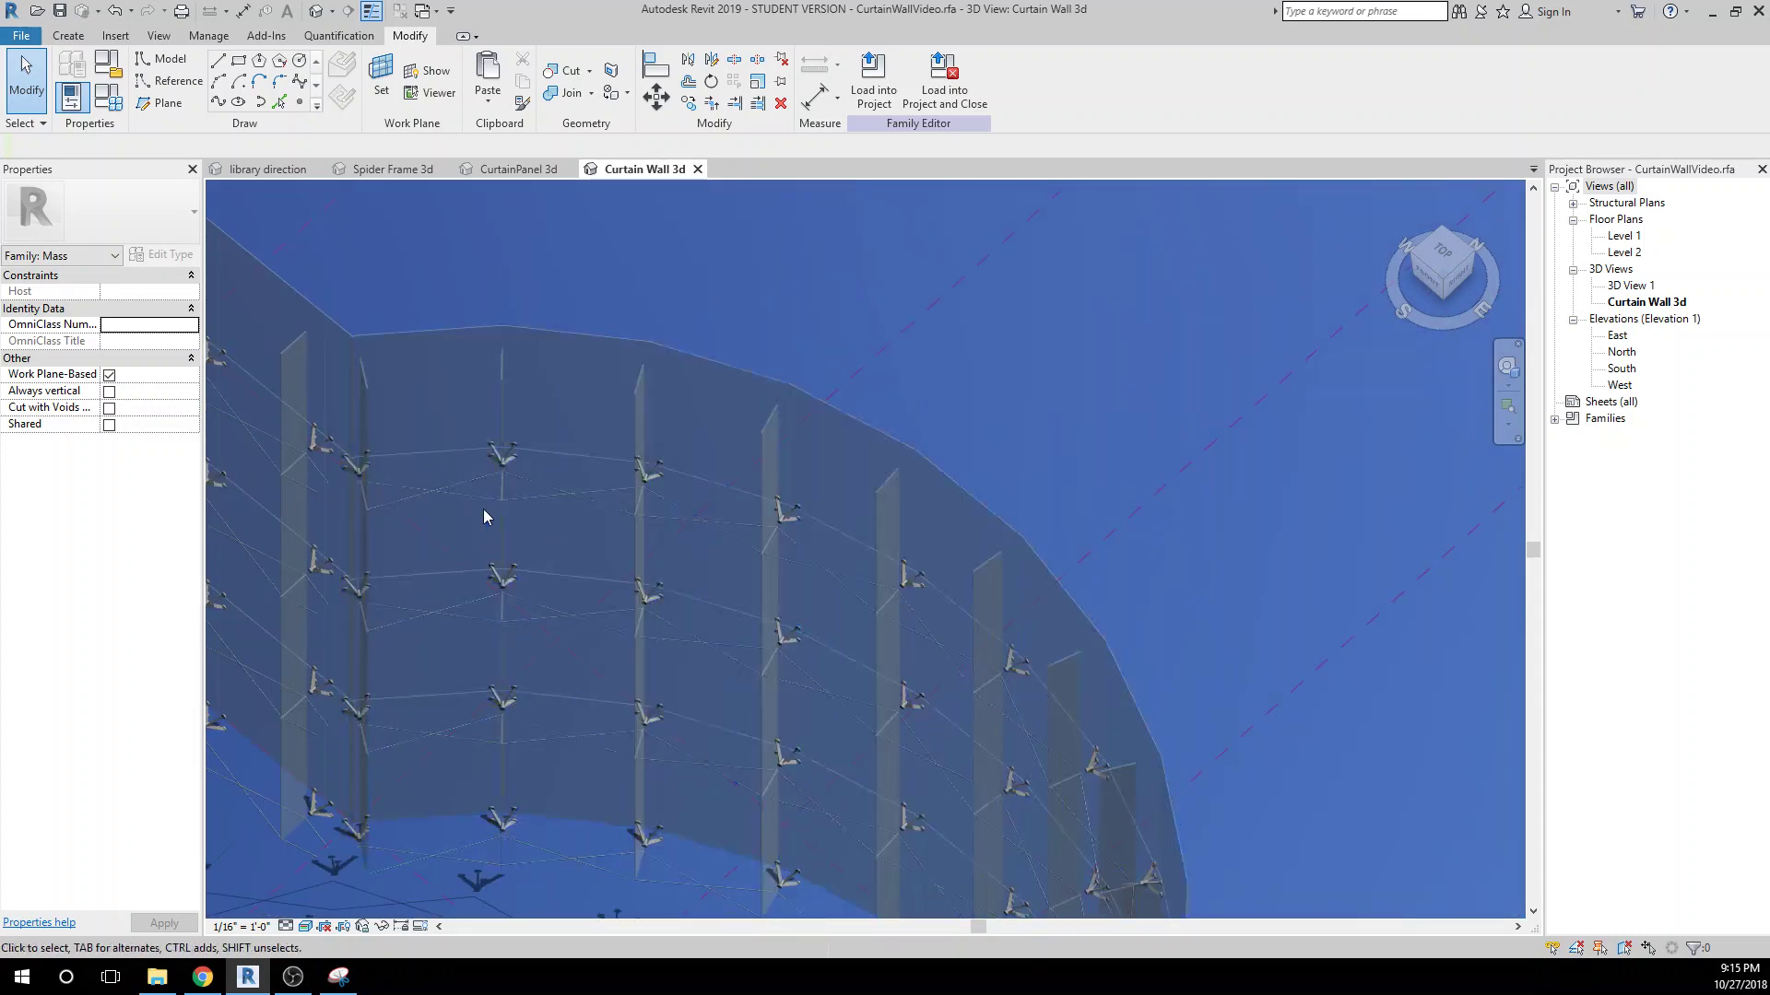